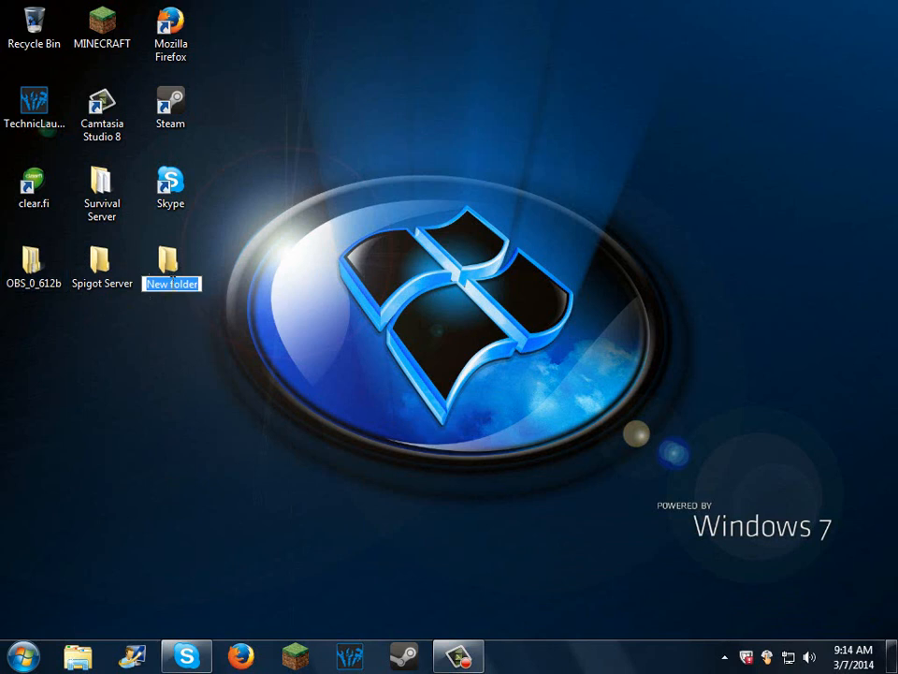
Step: Name the new desktop folder Server
text(B)
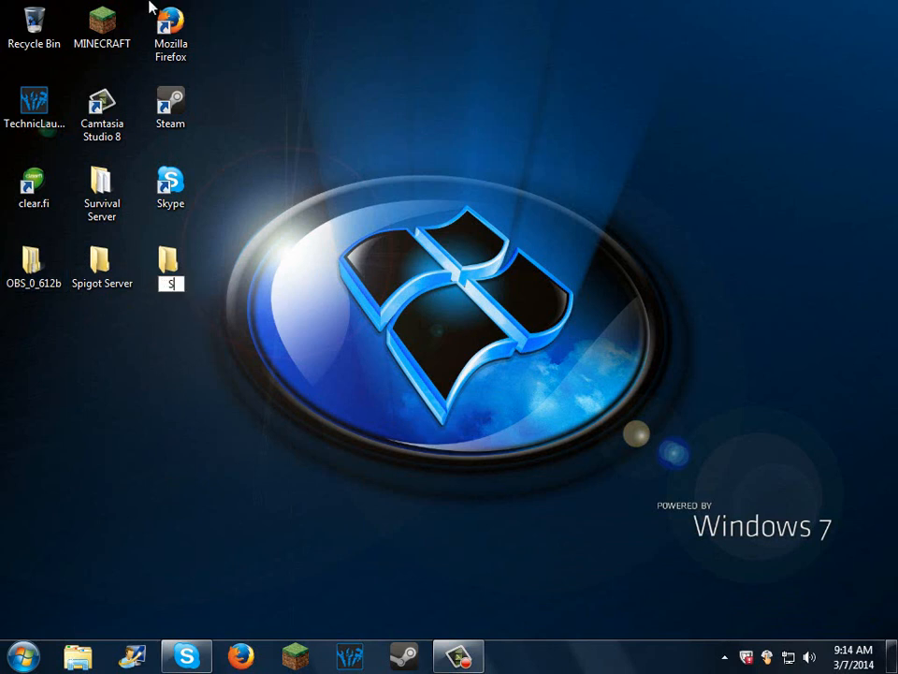
text(erver)
key(Return)
click(308, 562)
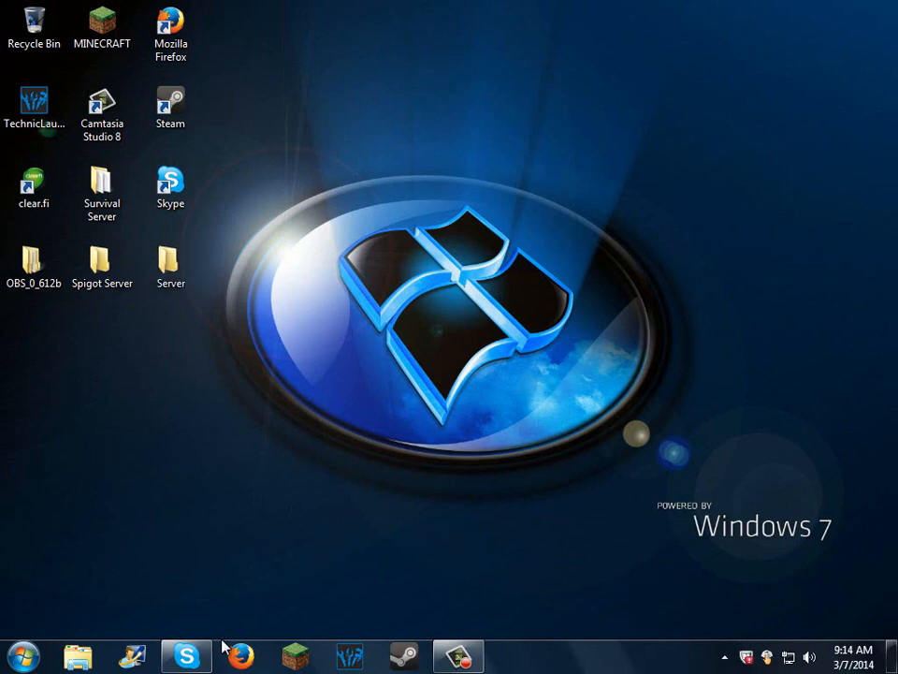
Step: Open Firefox, go to Google and search for "spigot download"
click(242, 657)
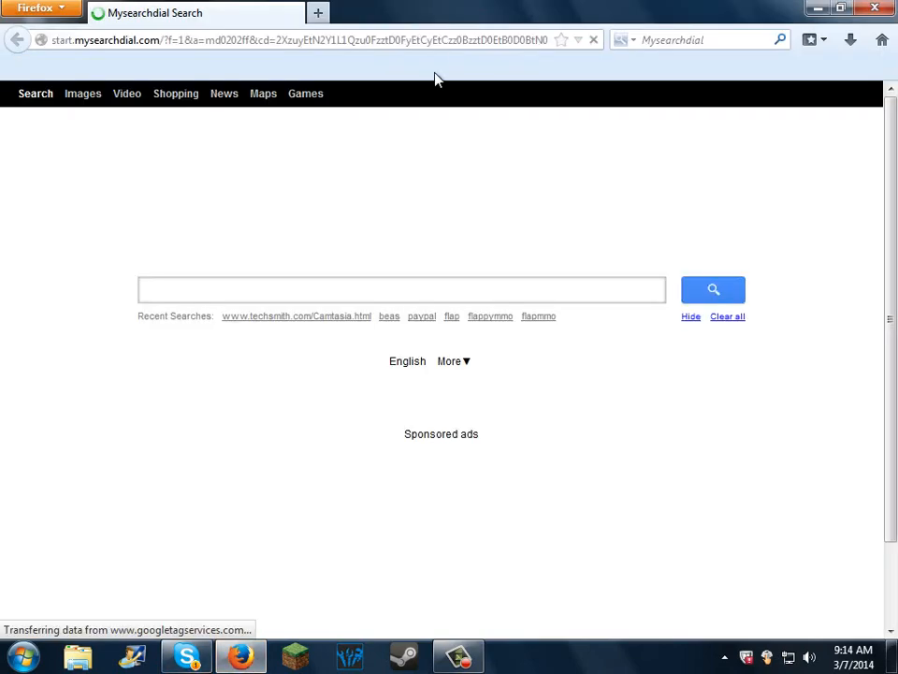
click(456, 39)
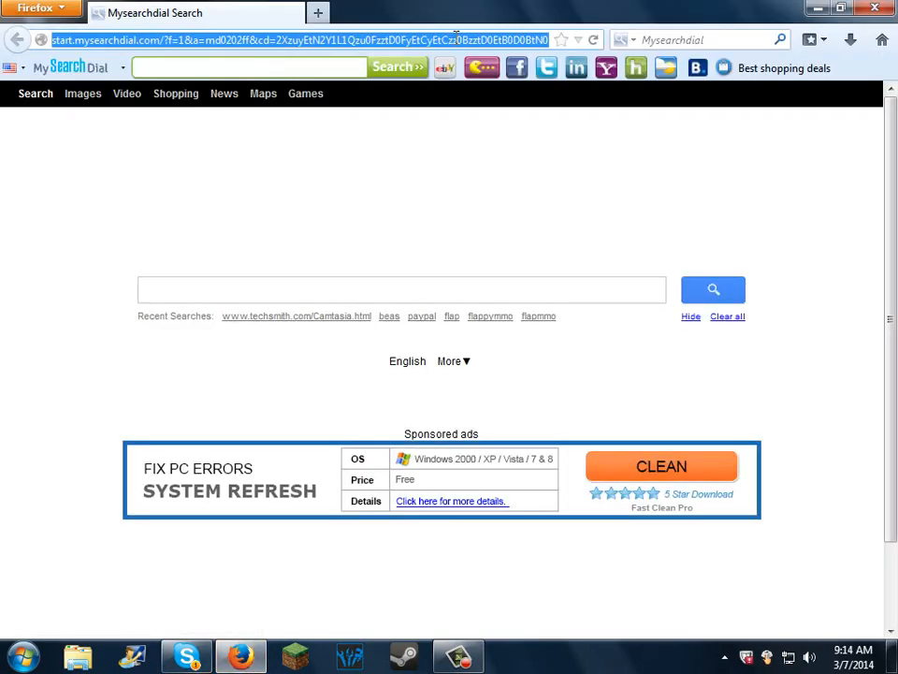
text(google.com)
key(Return)
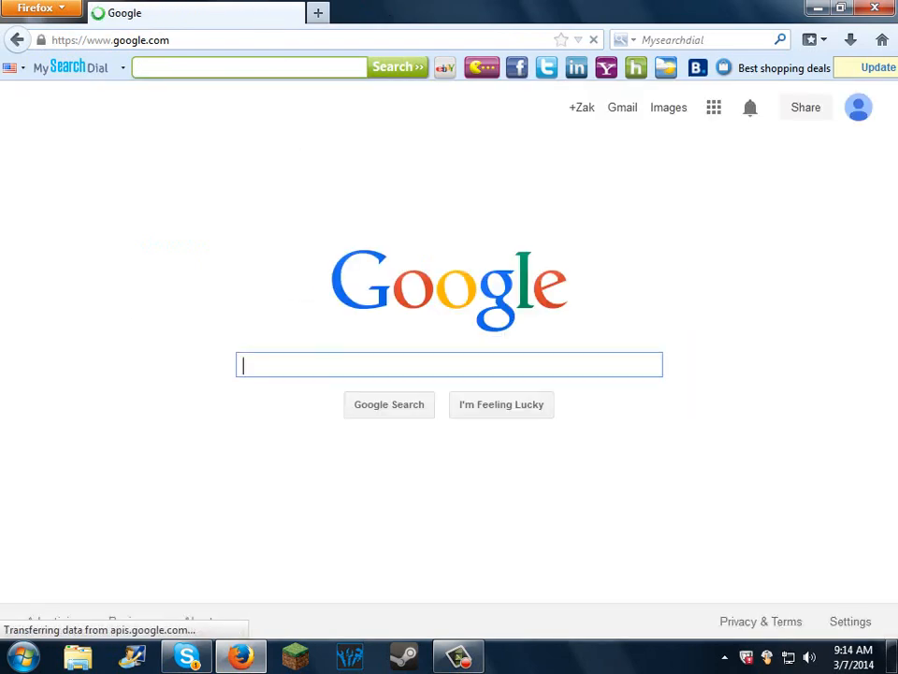
text(spigot download)
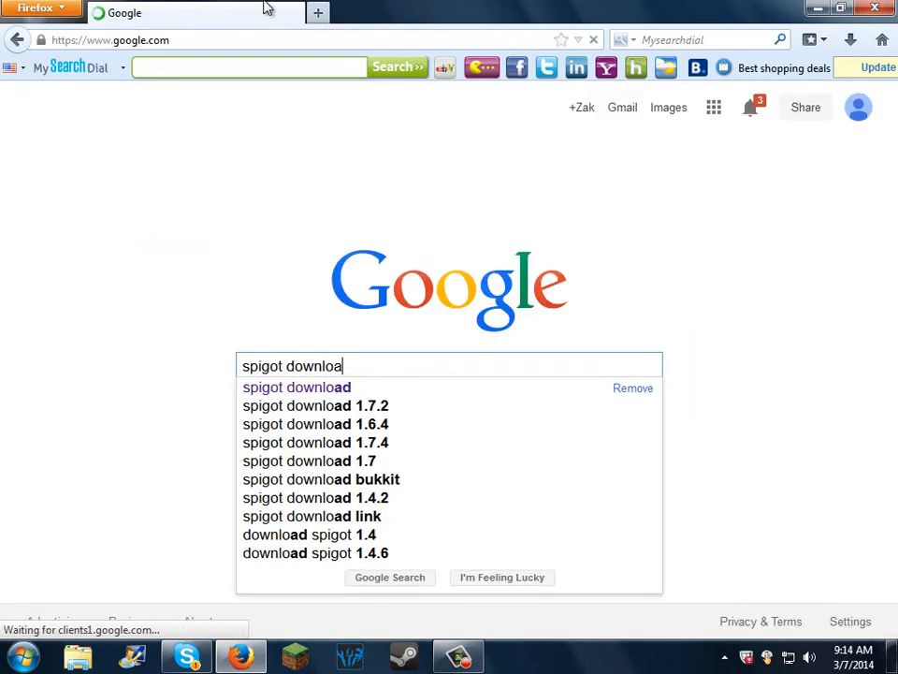
key(Return)
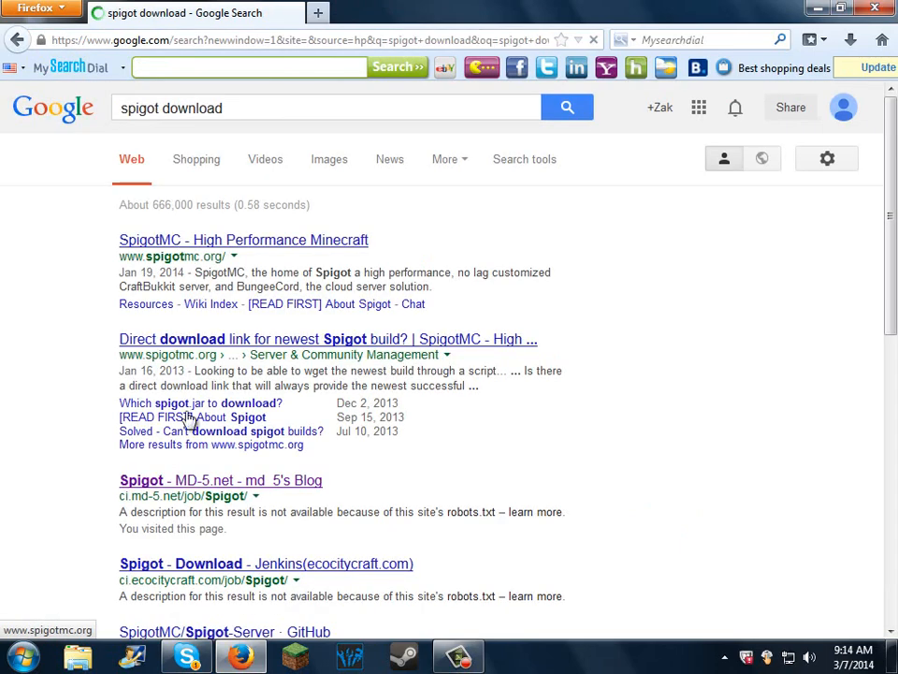
Step: Open the "Spigot - MD-5.net" search result and close the Google search page
scroll(198, 478, down, 1)
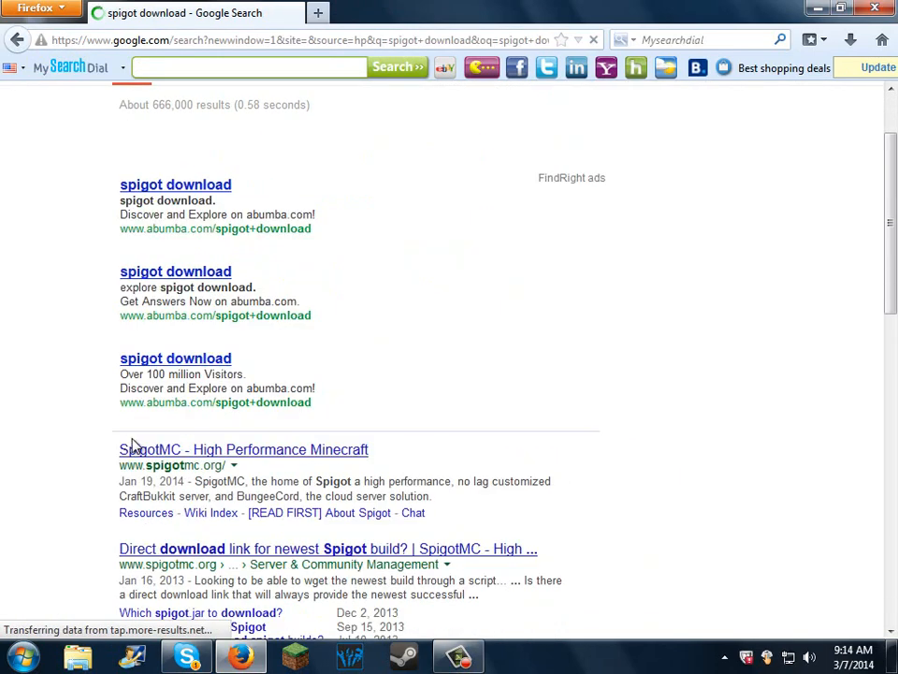
scroll(189, 396, down, 4)
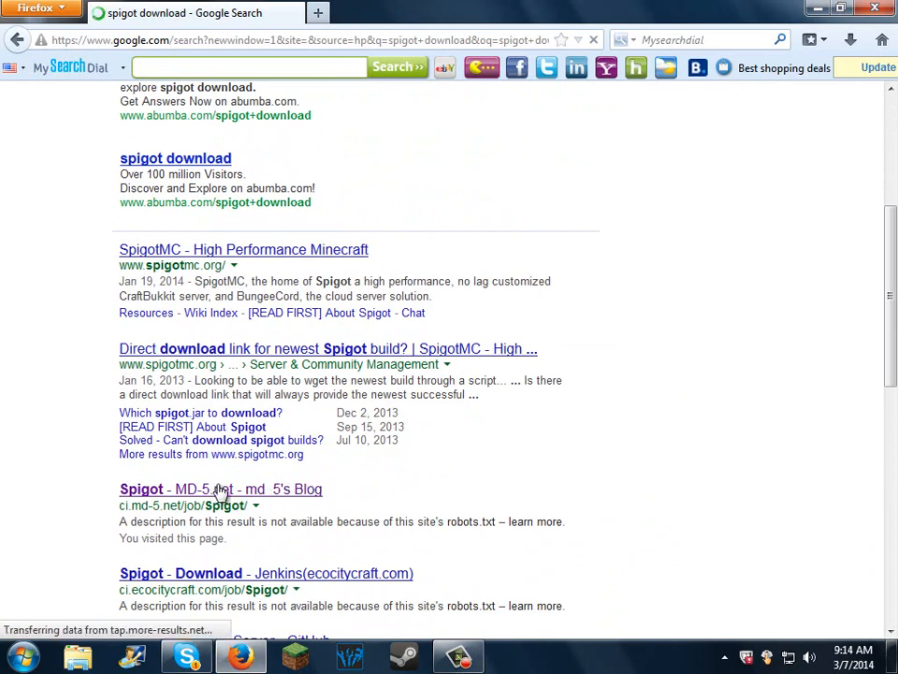
click(217, 489)
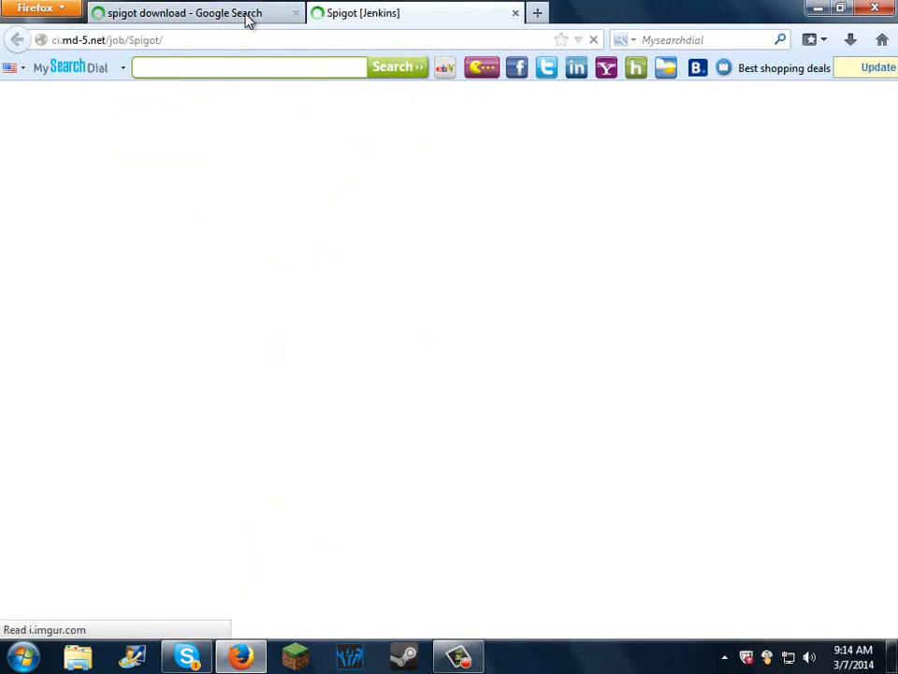
click(295, 13)
Step: Download spigot.jar from the last successful Spigot build, closing the pop-up ad pages, and return to the desktop
scroll(346, 470, down, 2)
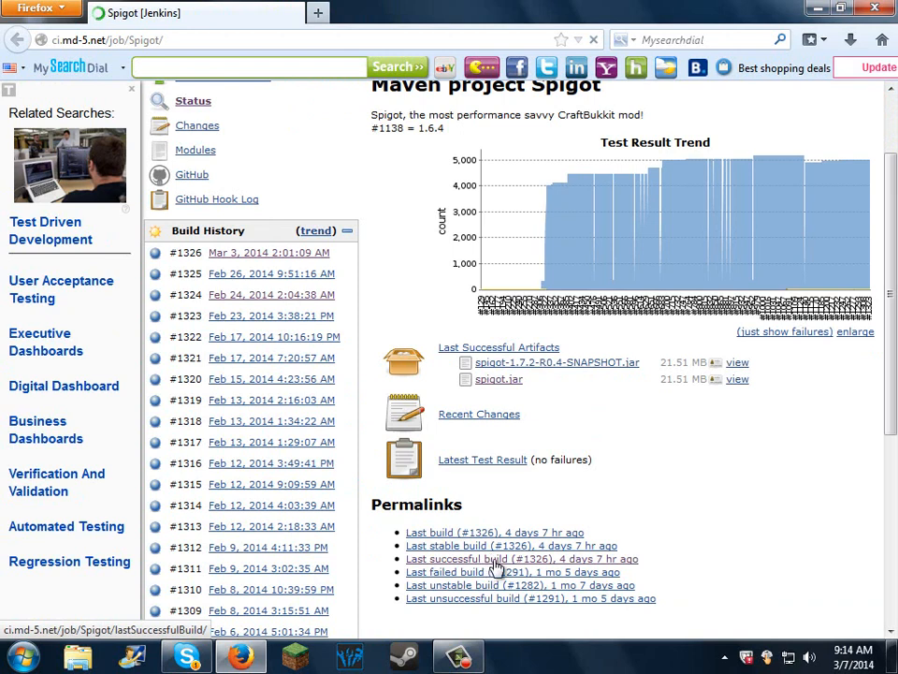
click(497, 568)
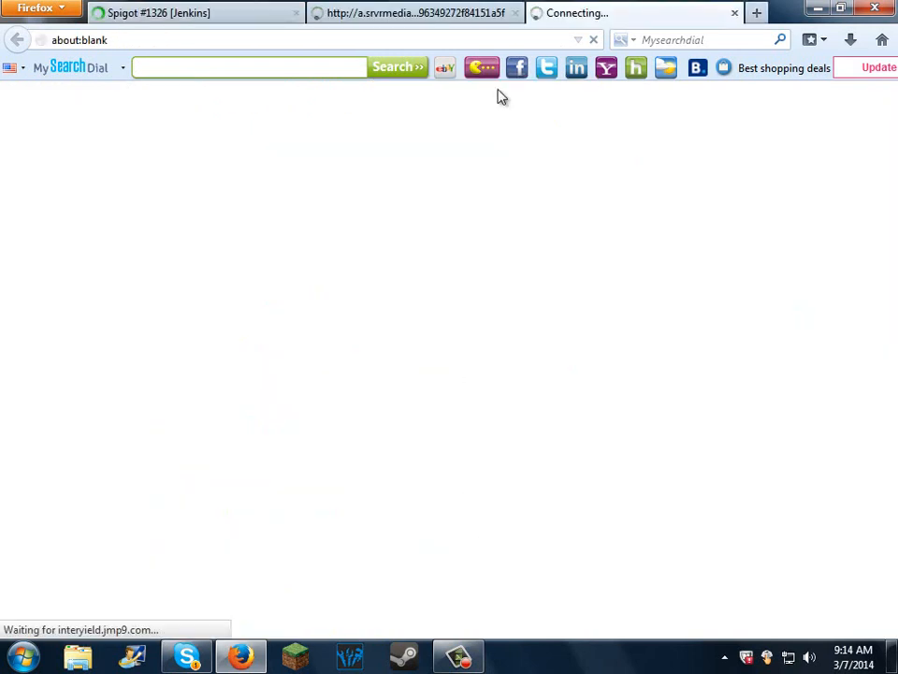
click(736, 13)
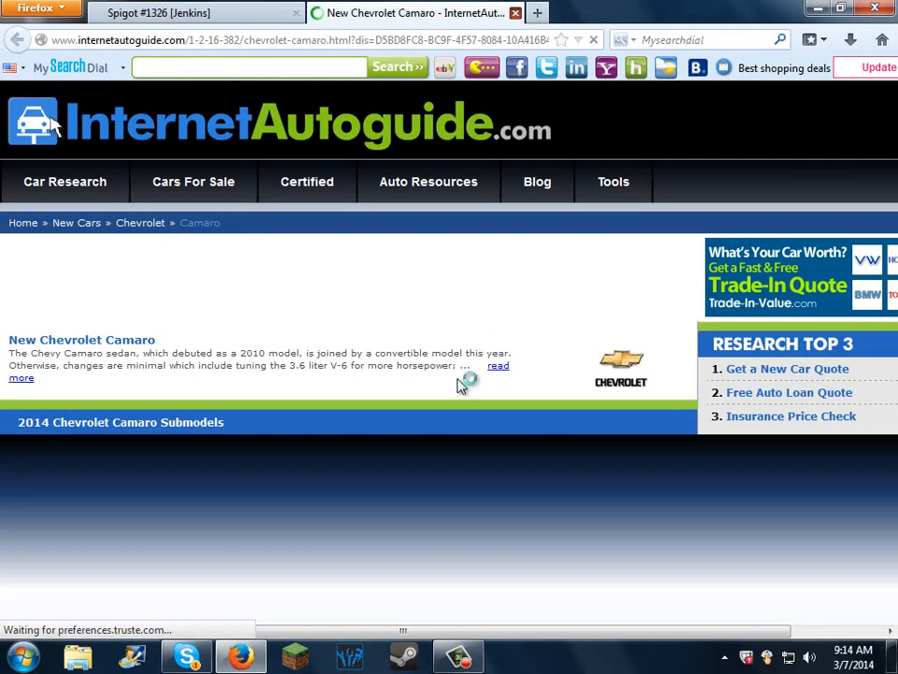
click(515, 13)
click(291, 353)
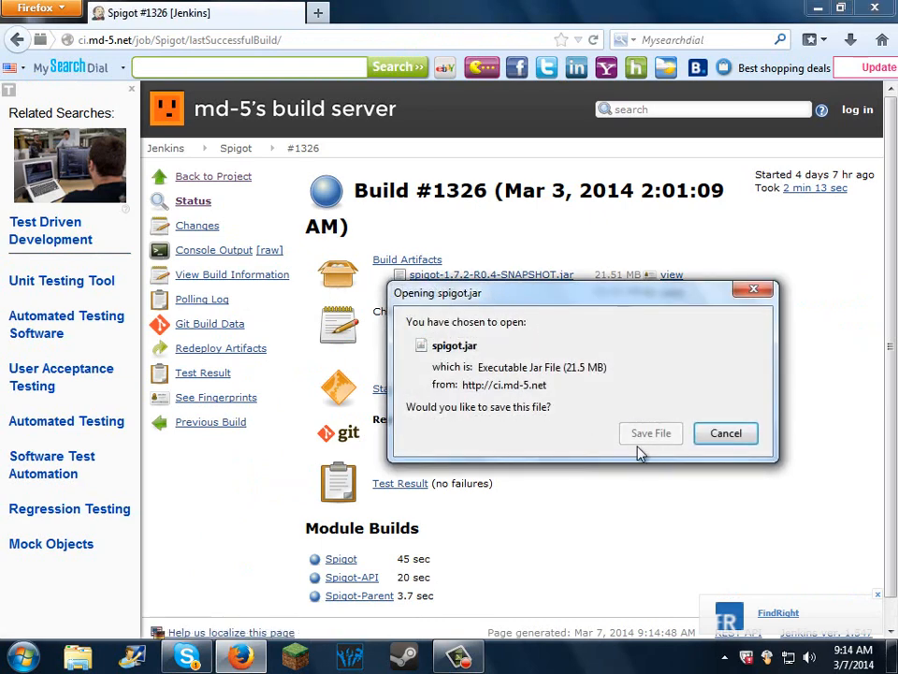
key(Return)
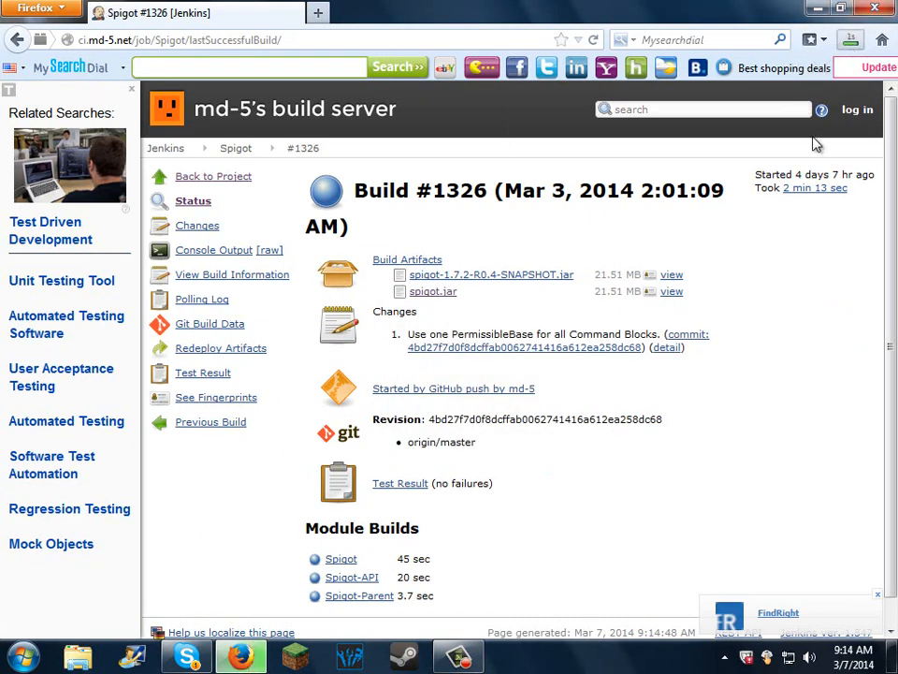
key(super+d)
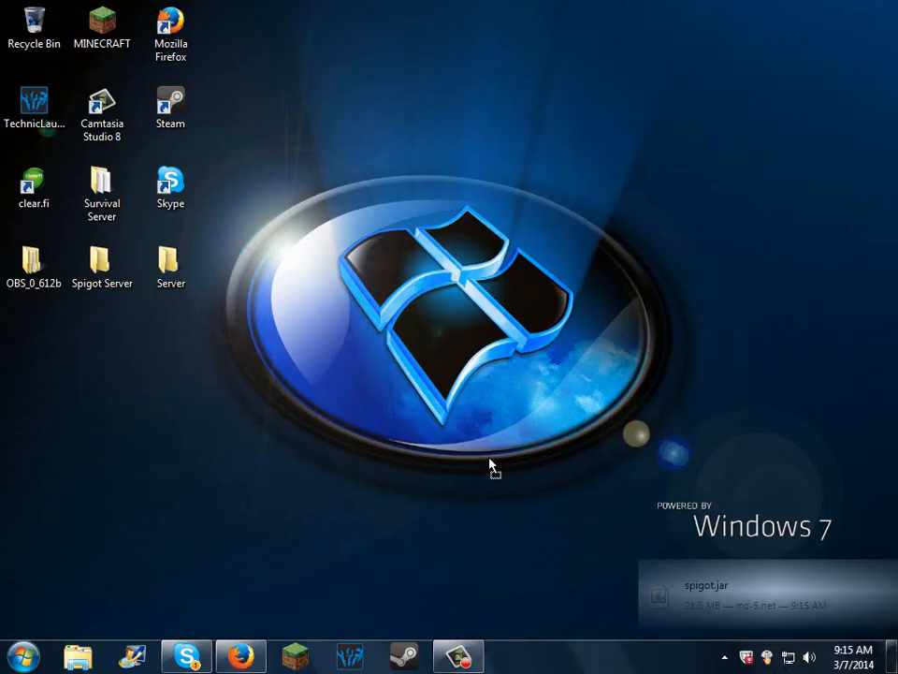
Step: Switch back to Firefox, go to dl.bukkit.org and open BukkitWiki's "Setting up a server" page through the Bukkit site
click(243, 654)
click(361, 39)
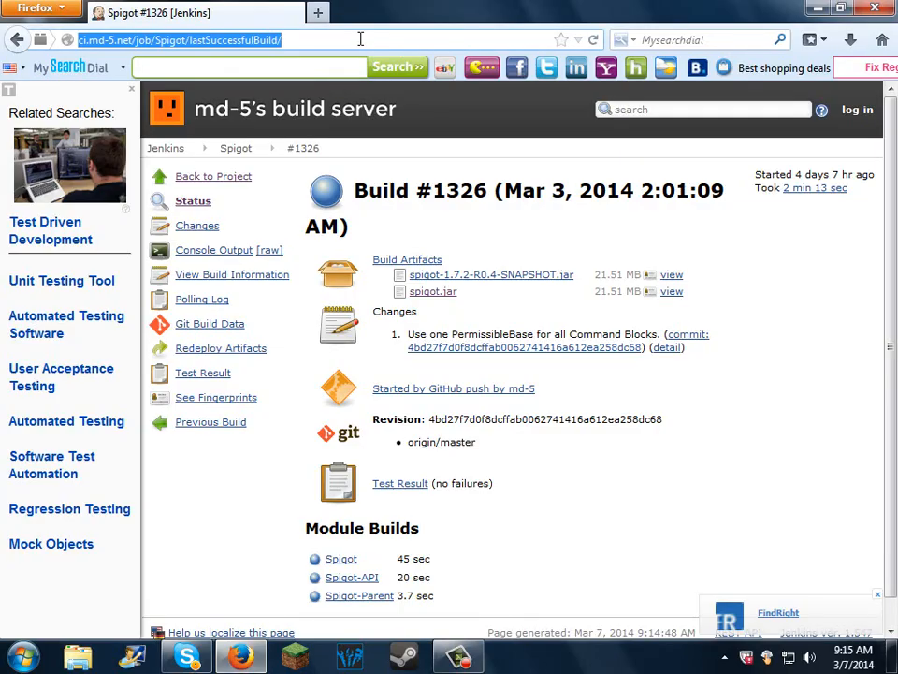
text(dl.bukkit.org)
key(Return)
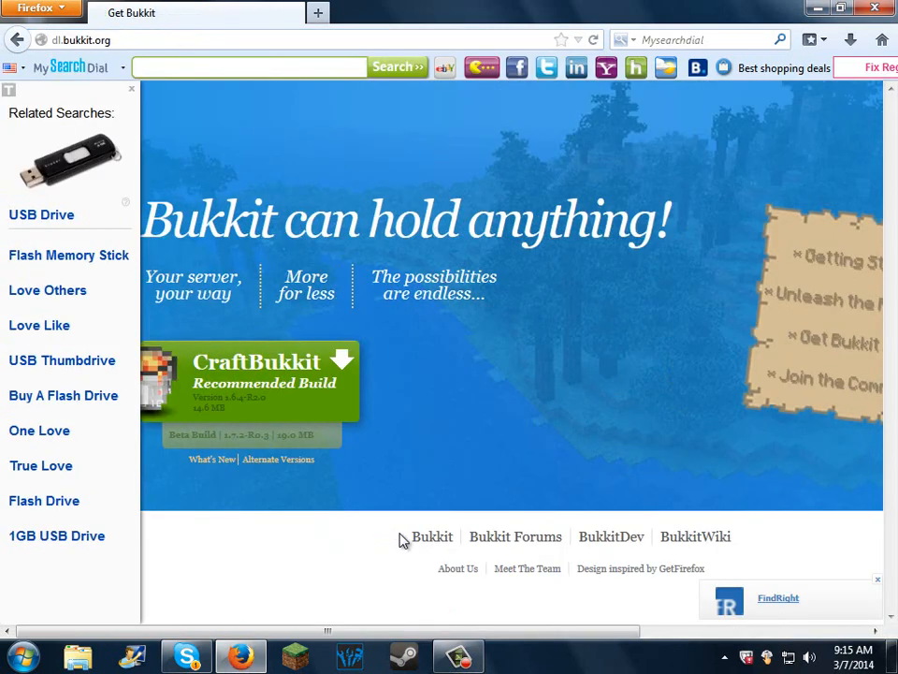
click(500, 538)
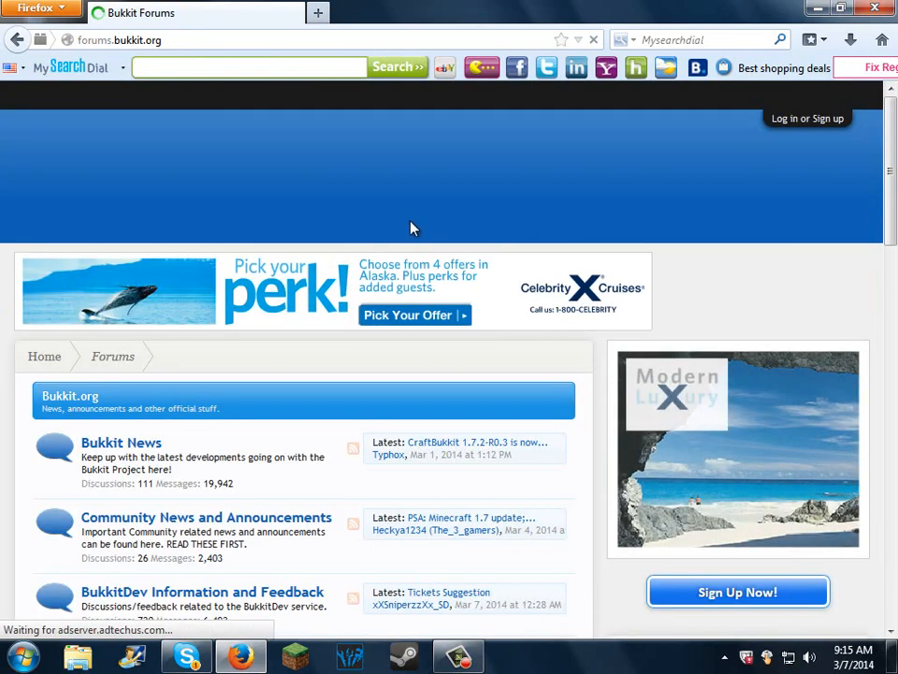
click(557, 196)
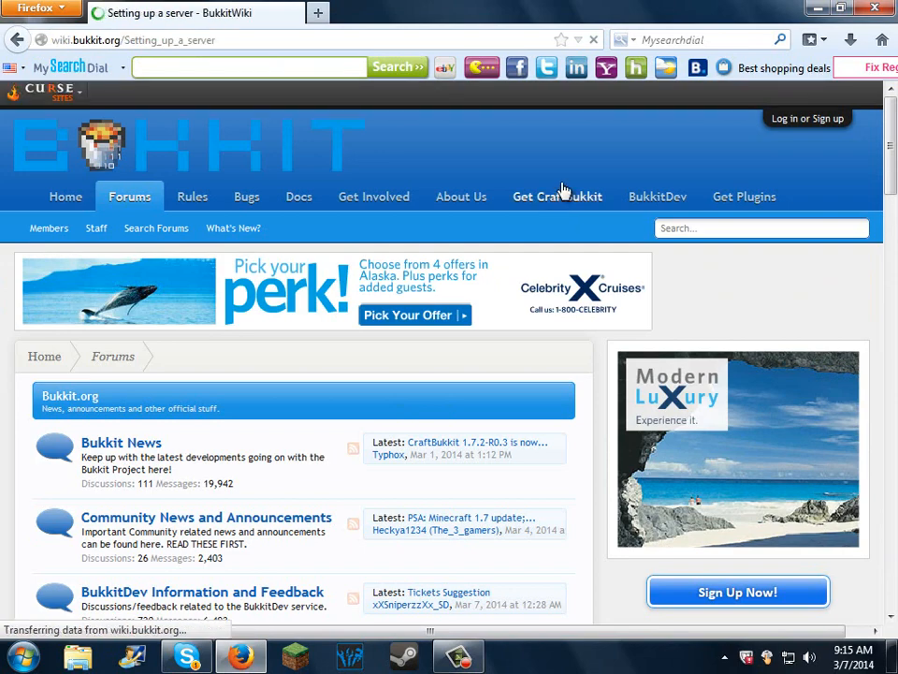
Step: Copy the two-line startup script "java -Xmx1024M -jar craftbukkit.jar -o true" and "PAUSE" from the wiki's Windows section
scroll(254, 375, down, 5)
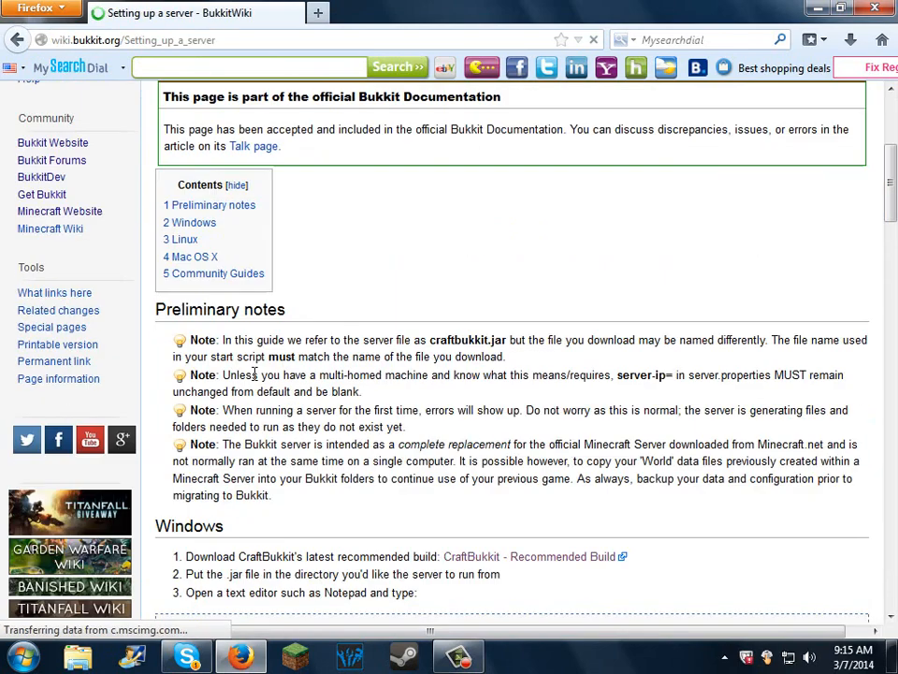
scroll(255, 388, down, 2)
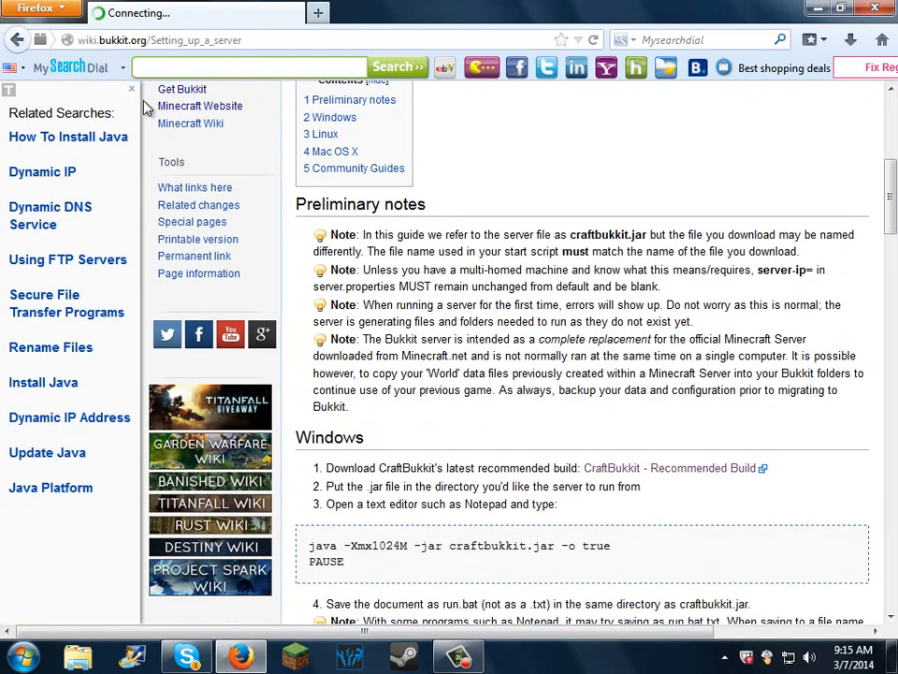
click(132, 90)
scroll(182, 323, down, 2)
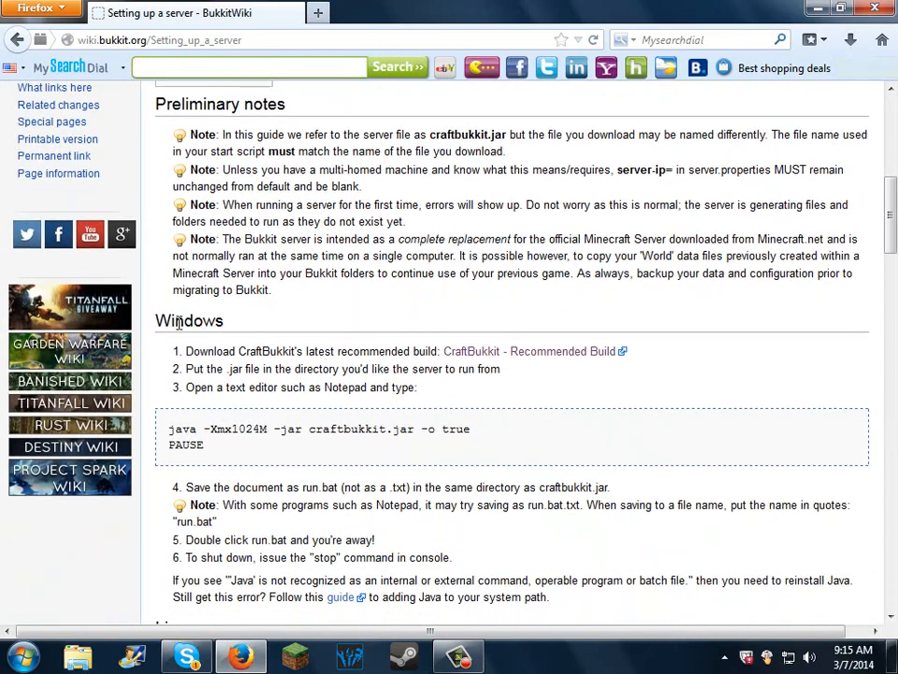
scroll(180, 323, down, 6)
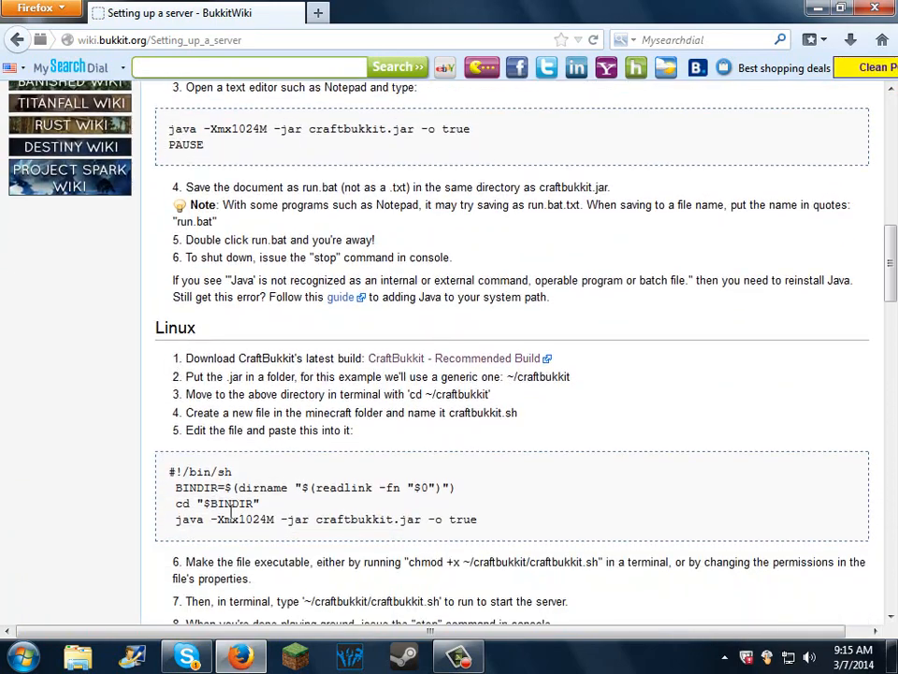
scroll(421, 481, down, 12)
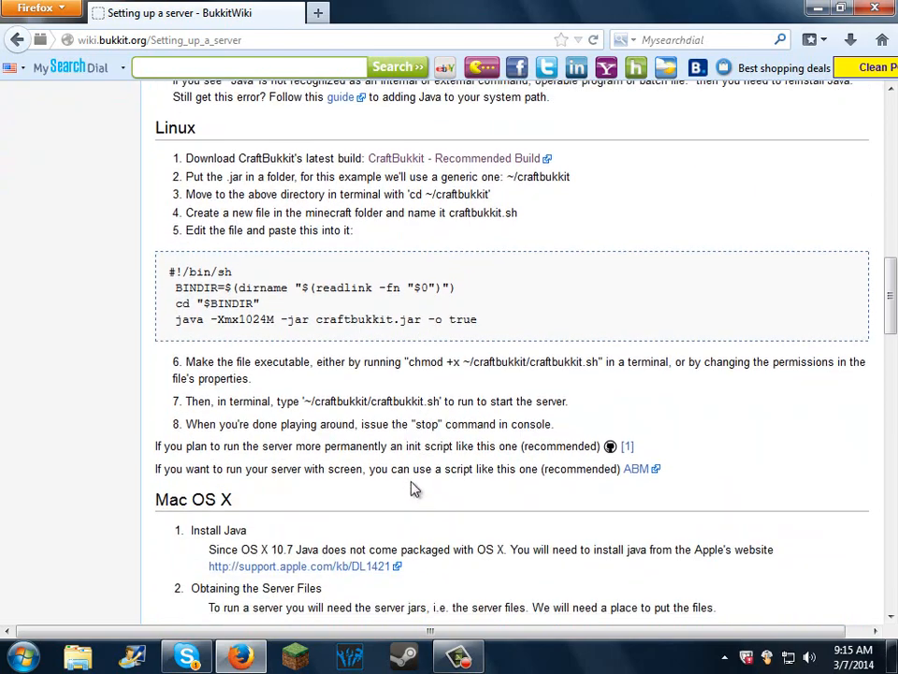
scroll(309, 439, up, 18)
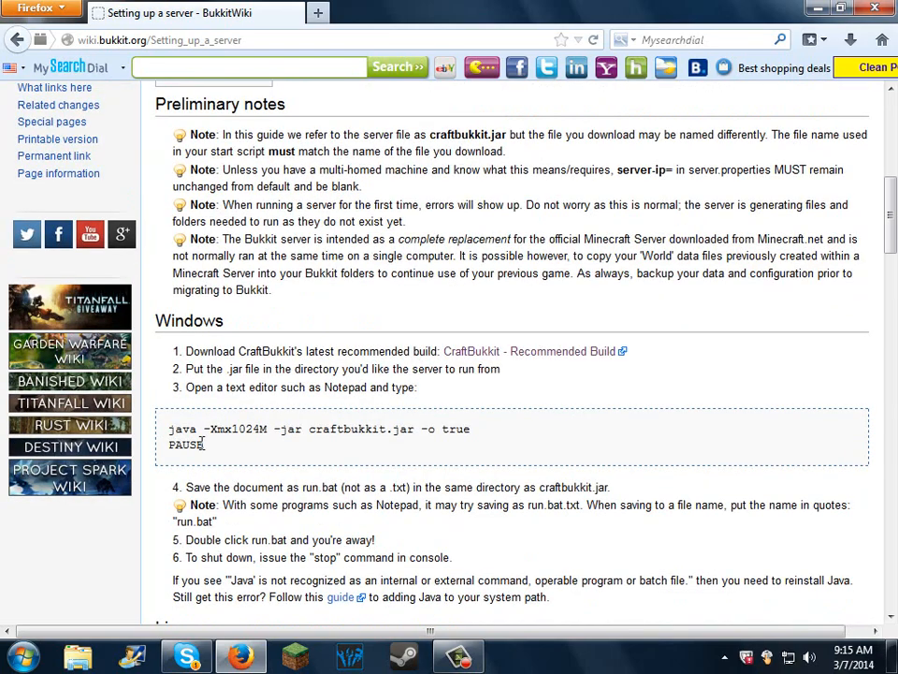
drag(186, 445, 170, 430)
click(202, 445)
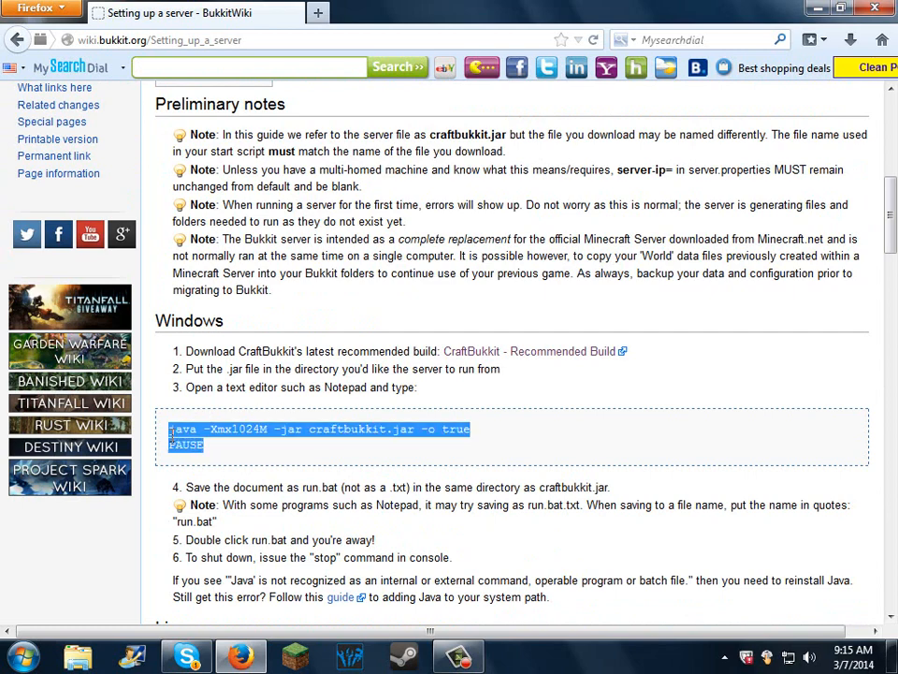
Step: Close the browser and open the Server folder on the desktop
click(876, 7)
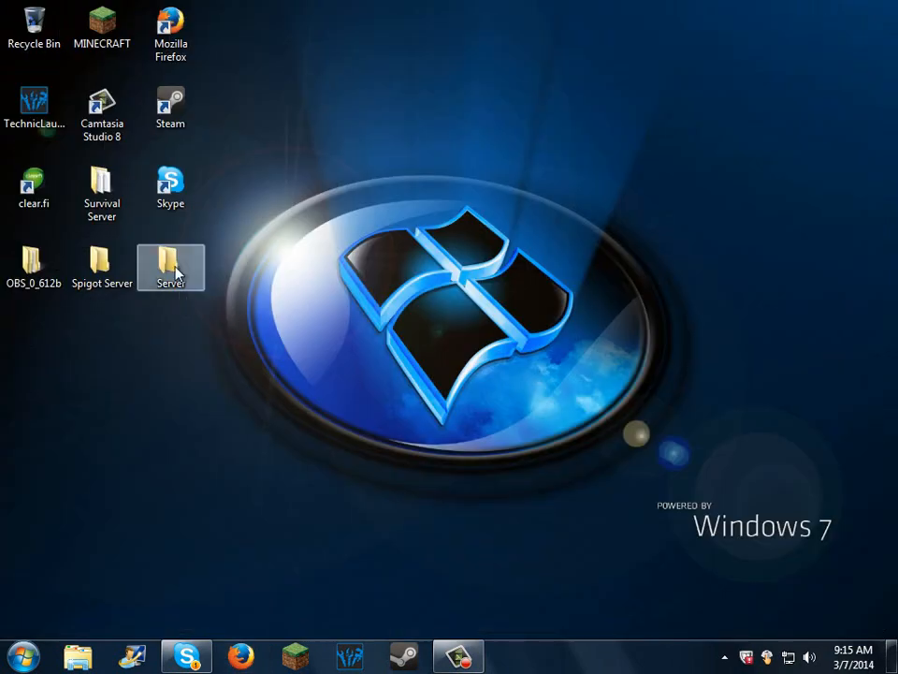
double_click(170, 266)
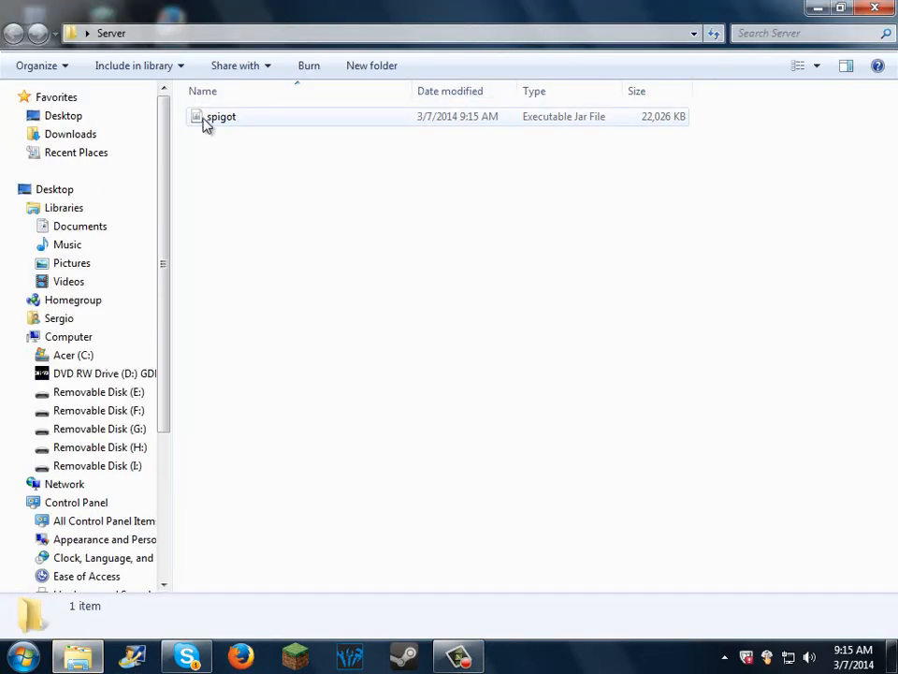
right_click(237, 119)
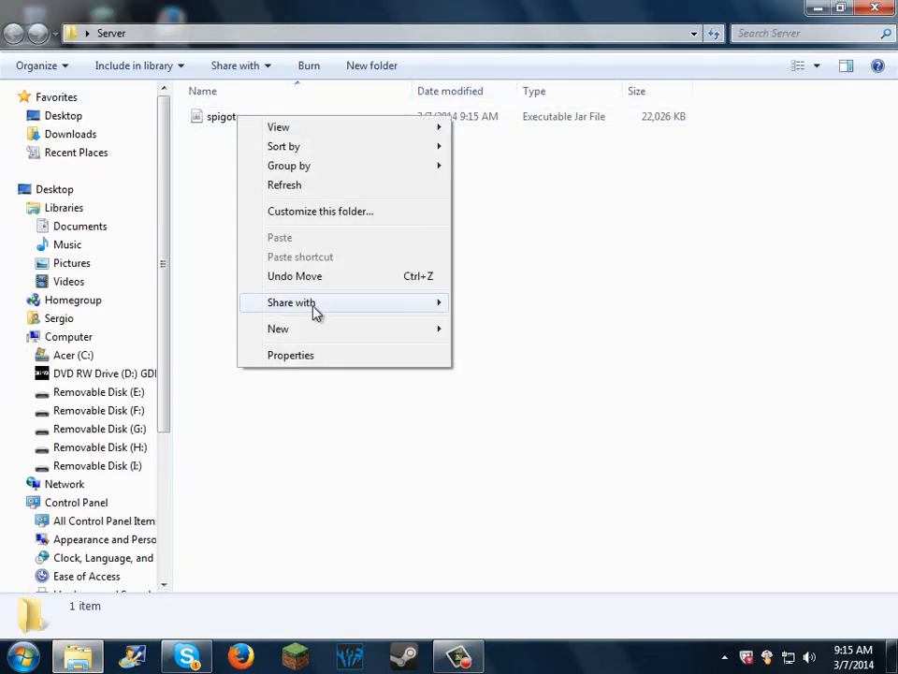
double_click(222, 117)
right_click(223, 116)
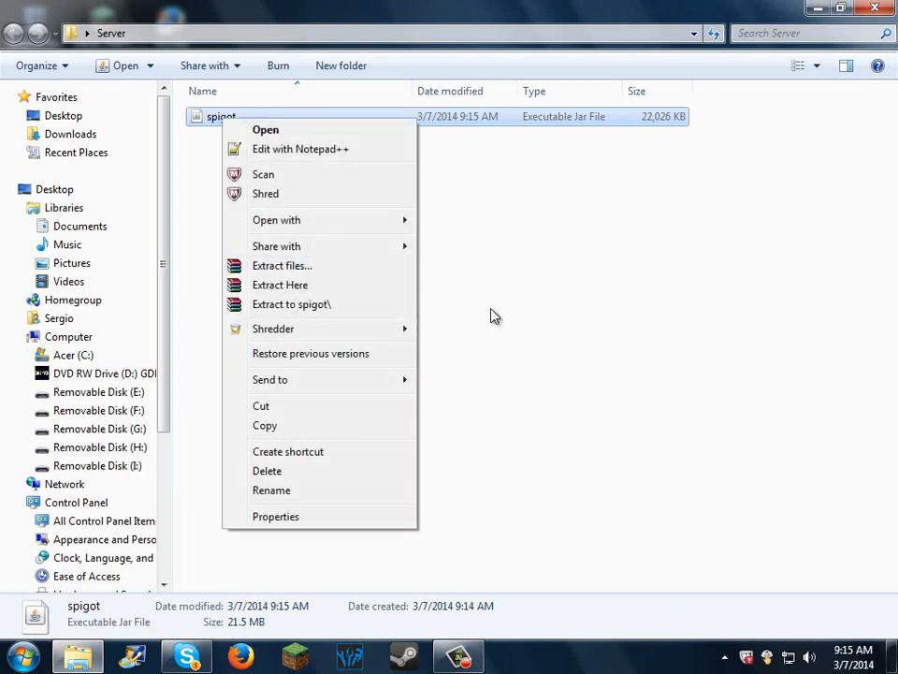
click(249, 105)
Step: Create a new text document in the Server folder, keeping its default name
right_click(292, 201)
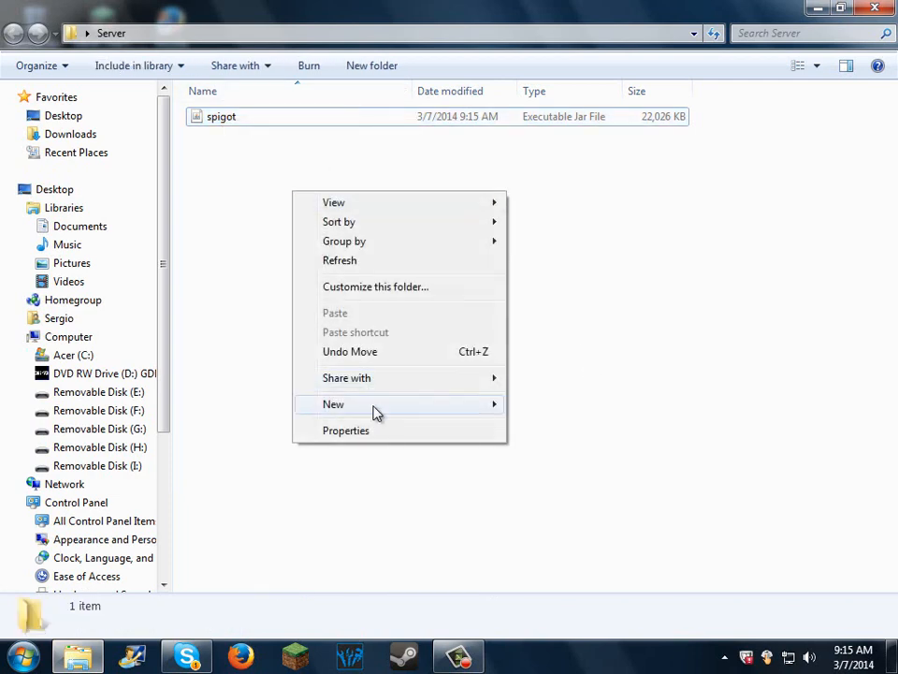
mouse_move(445, 406)
click(525, 527)
click(272, 147)
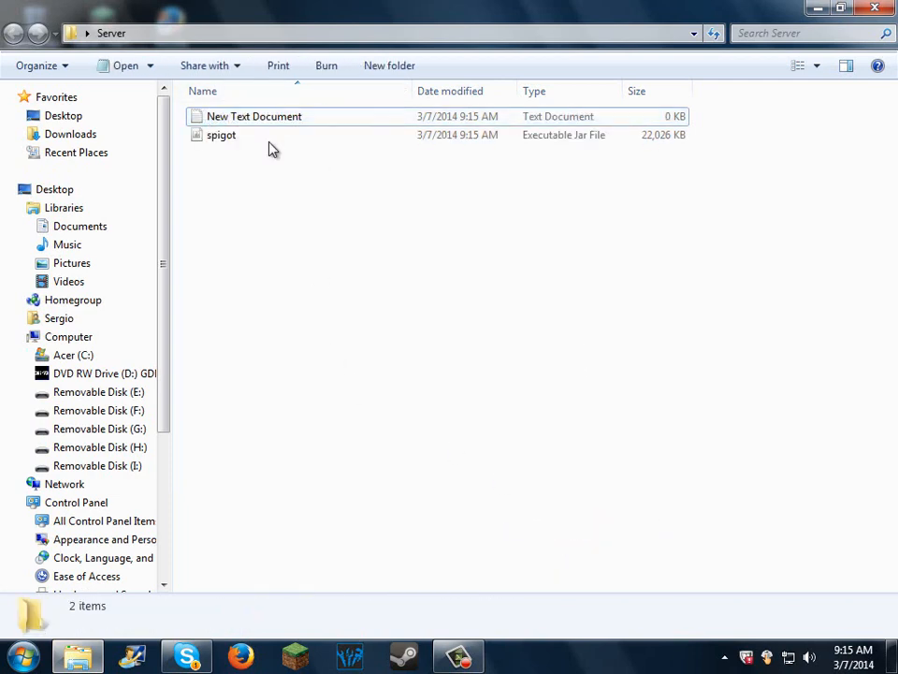
Step: Open the new text document in Notepad, paste the copied startup script into it and maximize the window
double_click(256, 120)
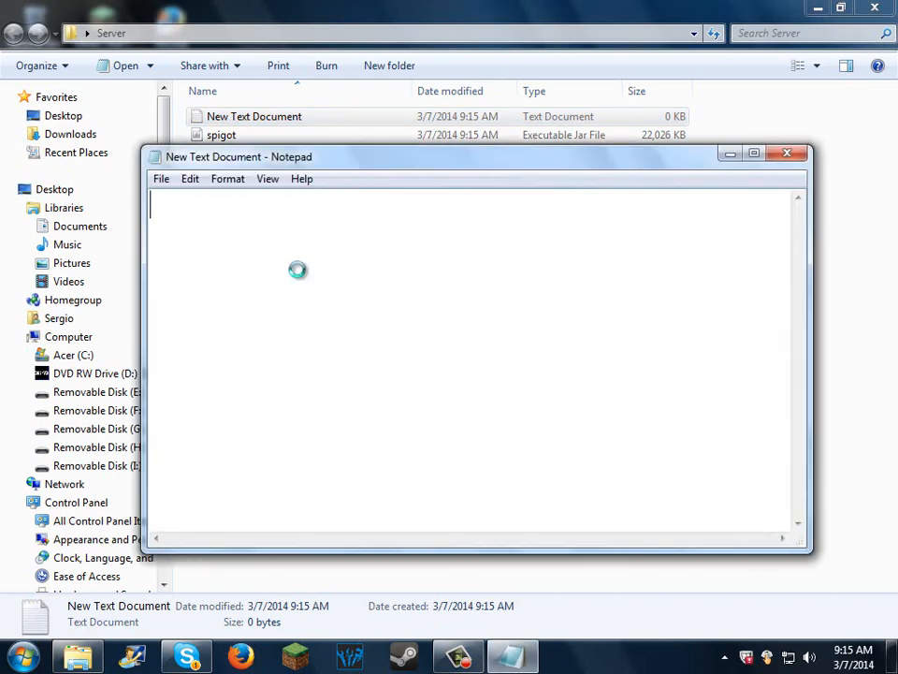
key(ctrl+v)
click(753, 155)
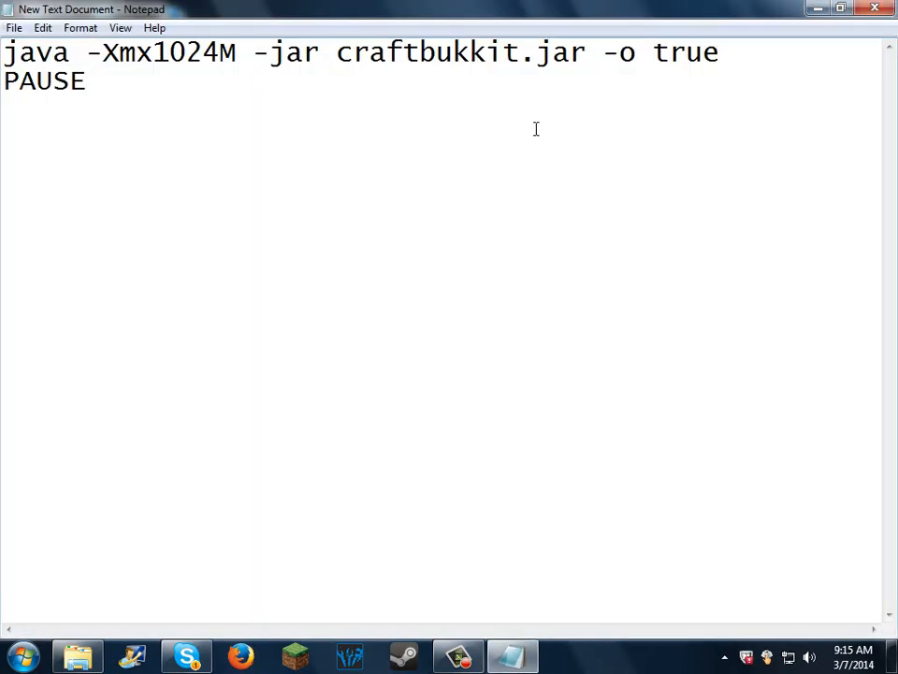
Step: Save the script in the Server folder as Start_Server.bat with the All Files type, and close Notepad
click(14, 28)
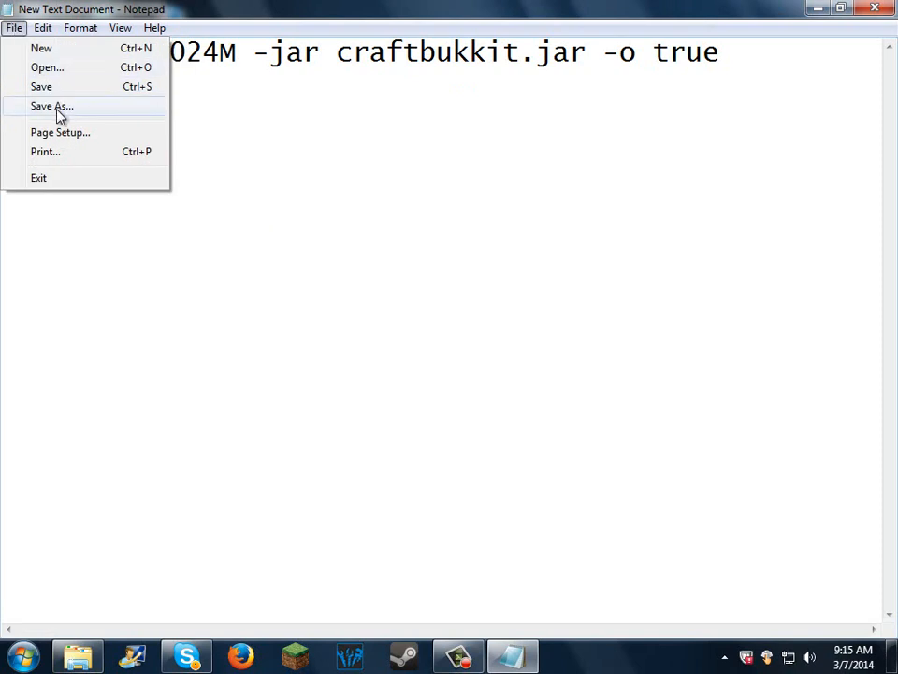
click(59, 114)
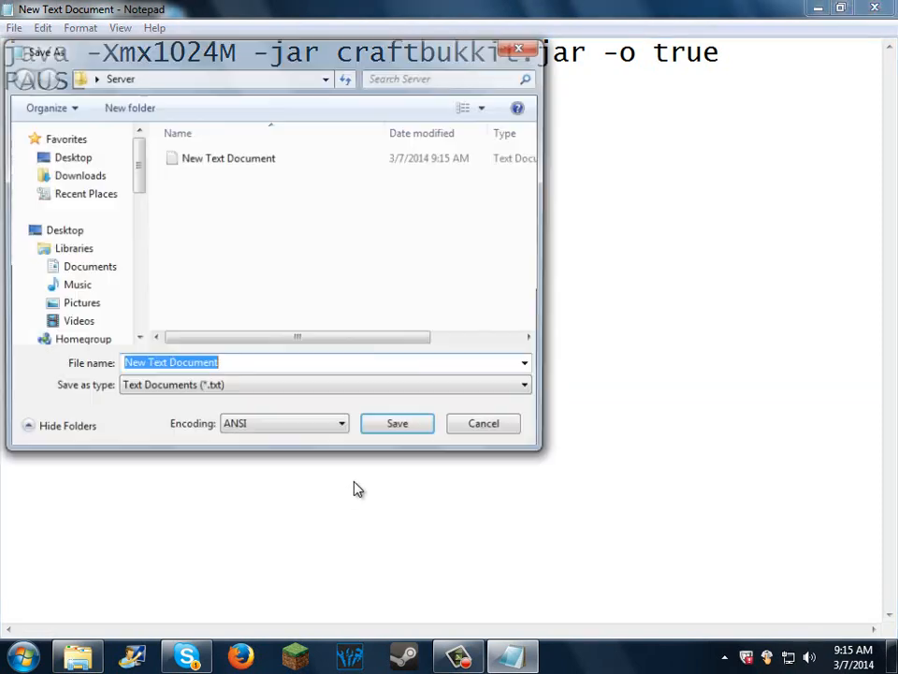
key(BackSpace)
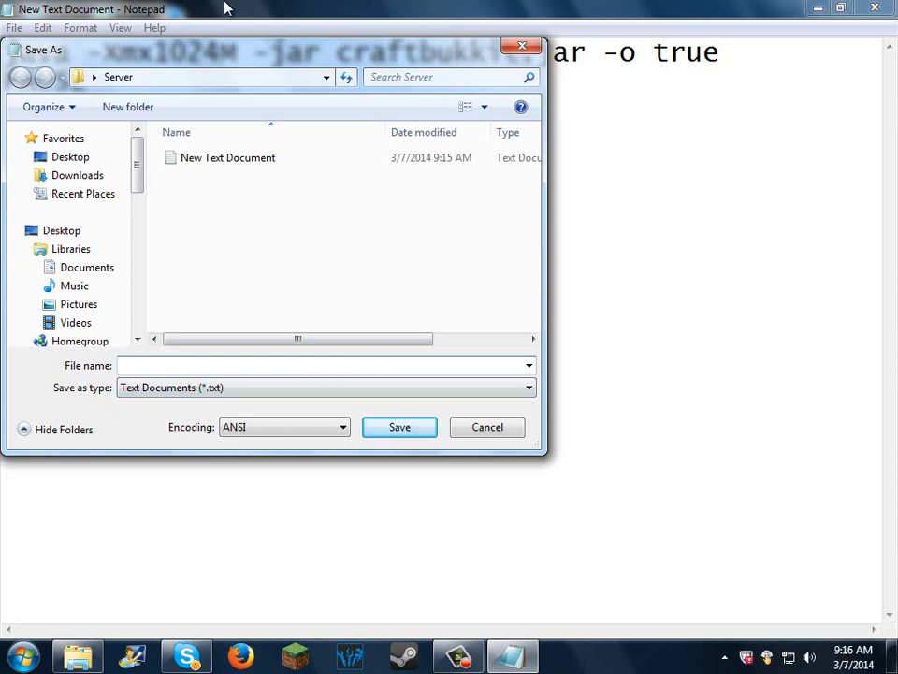
text(Start_Server.bat)
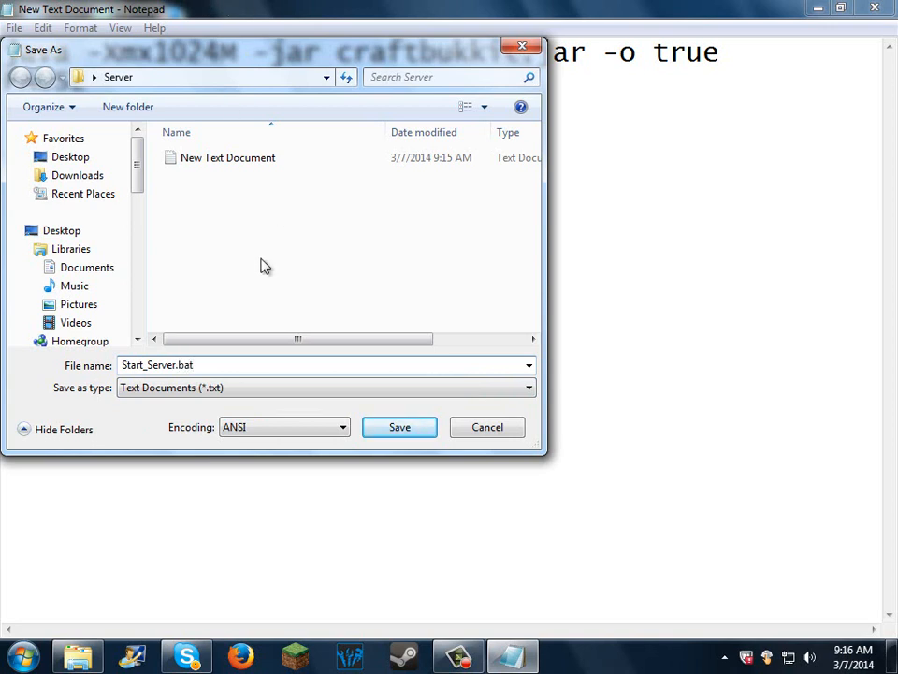
click(269, 391)
click(257, 420)
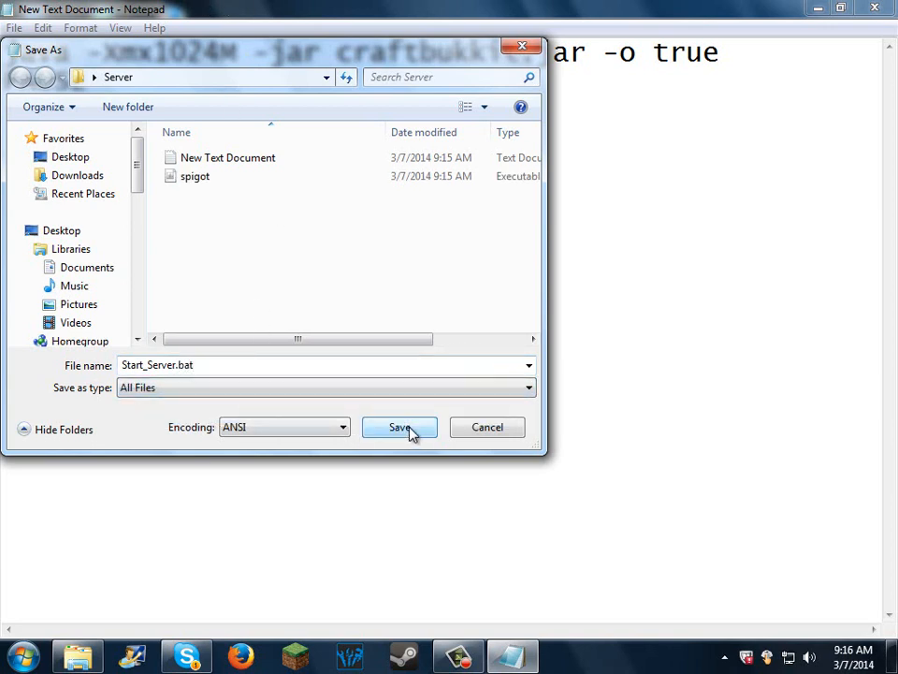
click(393, 428)
click(879, 8)
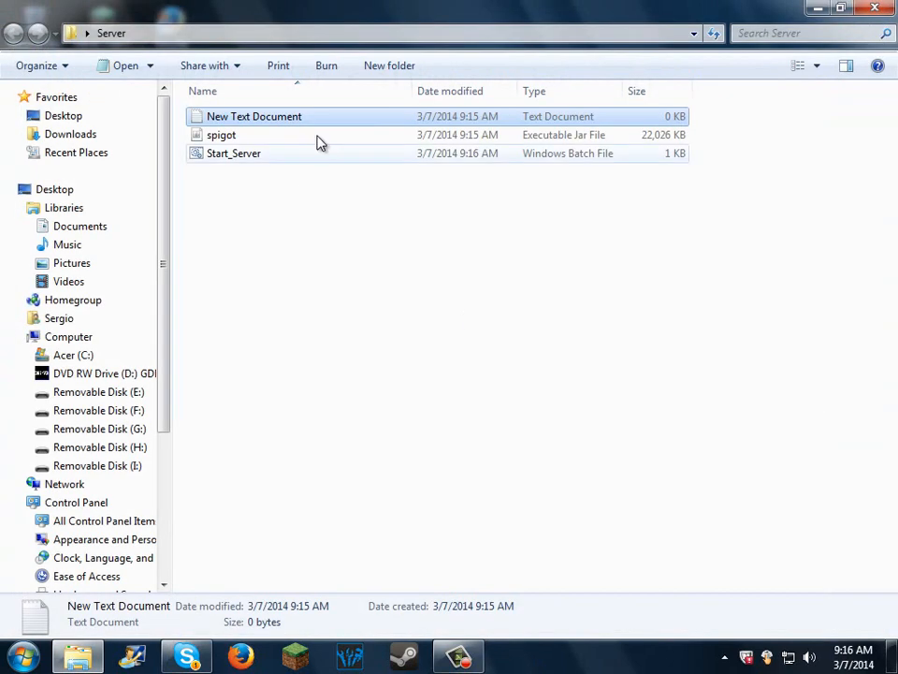
Step: Delete the empty New Text Document from the Server folder
right_click(268, 124)
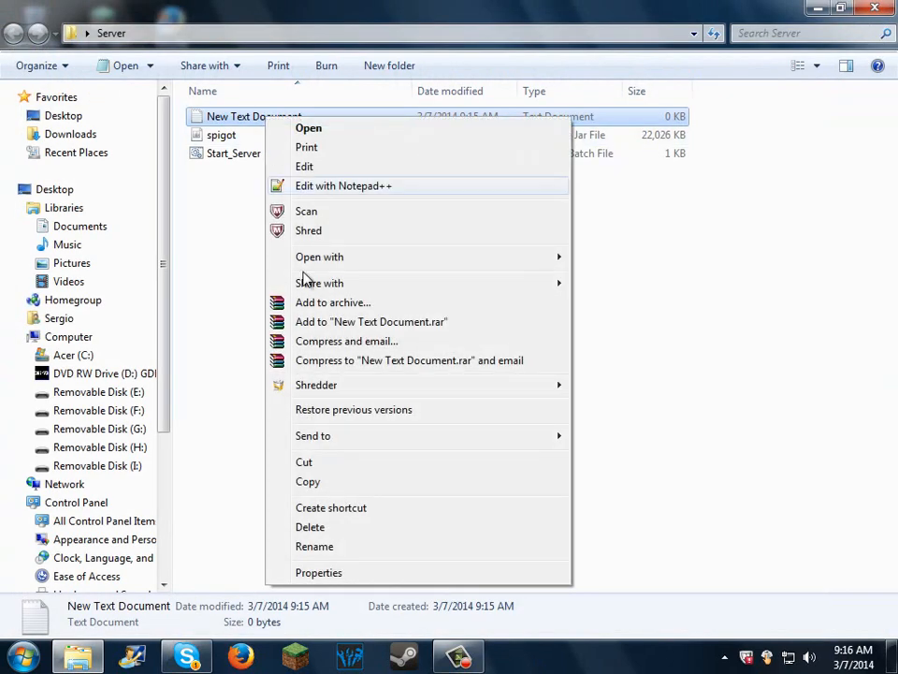
click(332, 527)
click(483, 404)
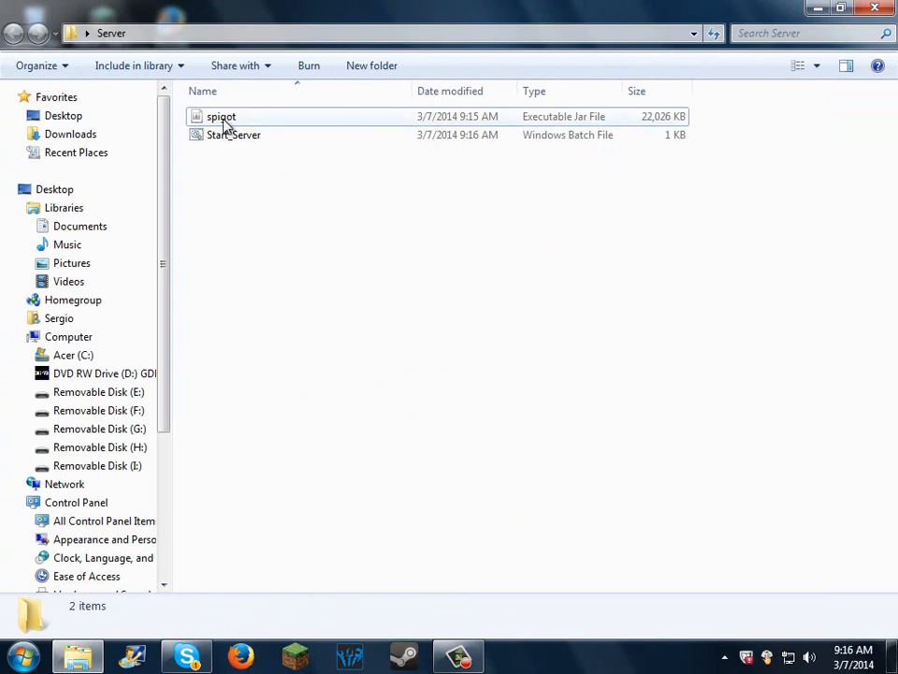
Step: Test-run the Start_Server batch file and close its console window
double_click(243, 137)
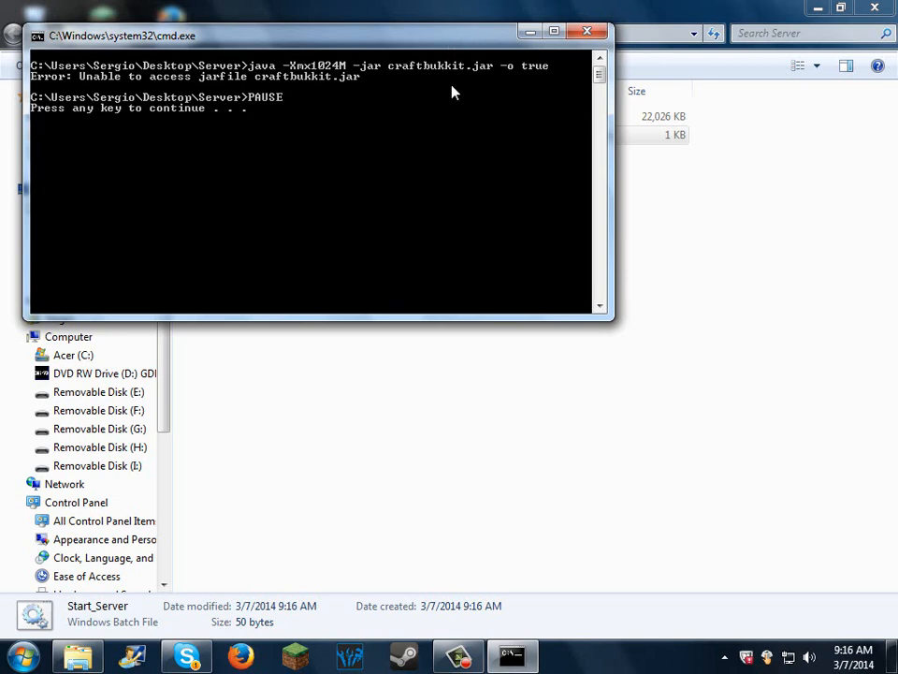
click(587, 34)
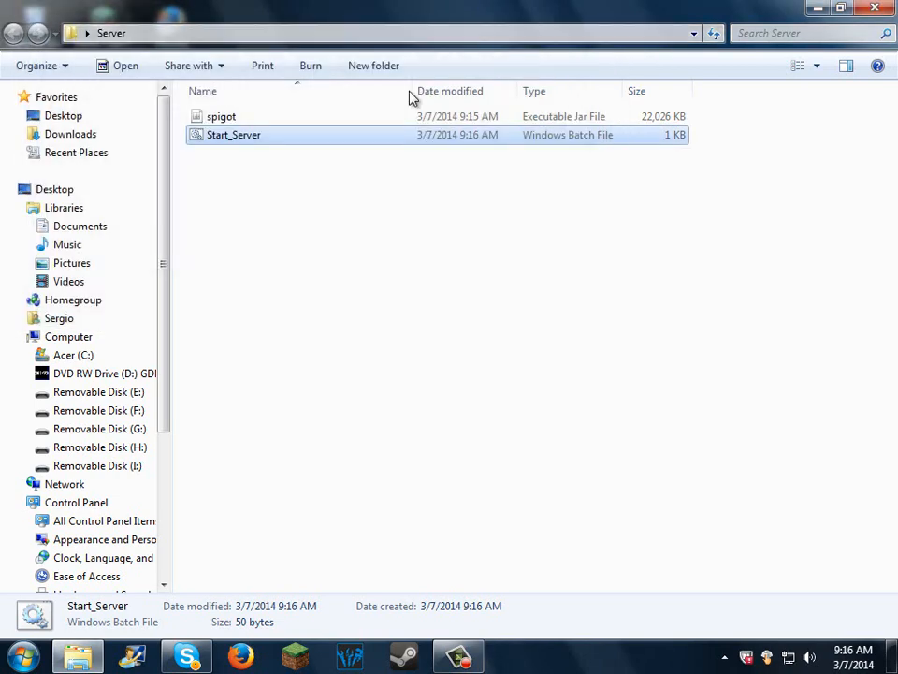
Step: Edit Start_Server to launch spigot.jar instead of craftbukkit.jar, save the script and close it
right_click(228, 140)
click(305, 168)
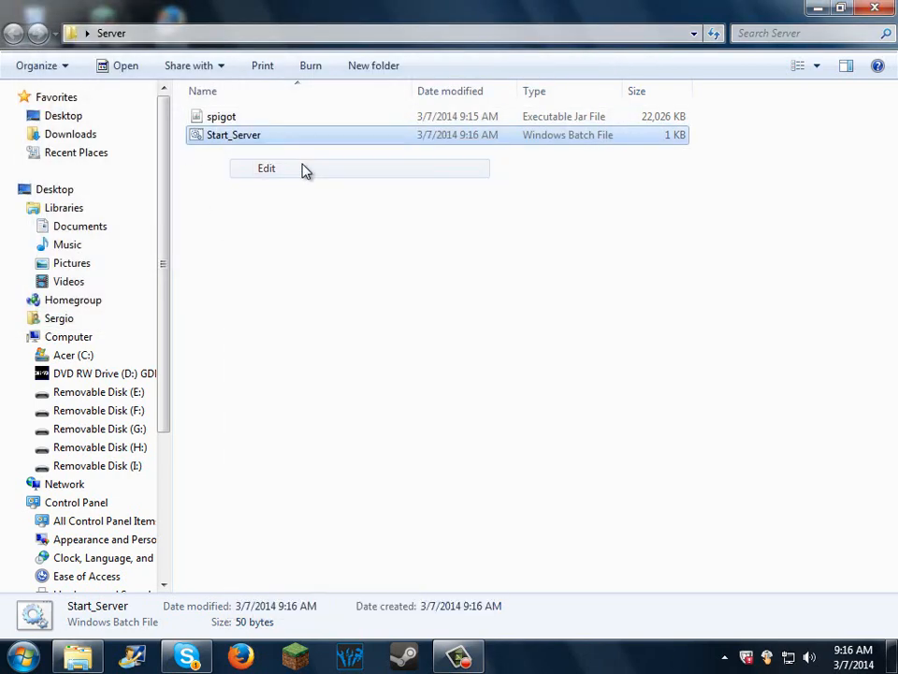
drag(652, 201, 492, 200)
text(spigot)
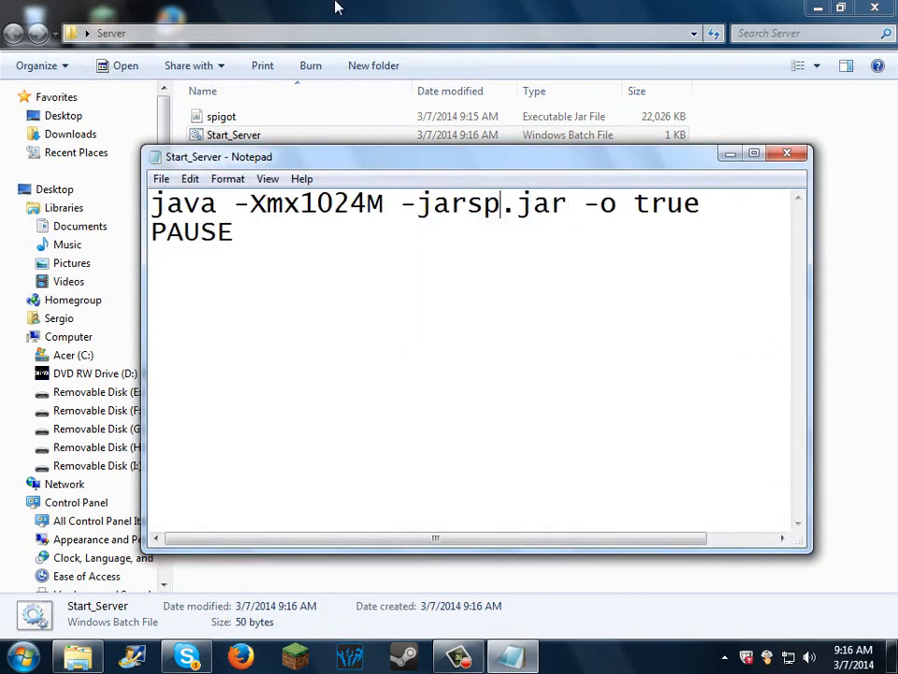
key(BackSpace)
key(BackSpace)
key(BackSpace)
key(BackSpace)
key(BackSpace)
key(BackSpace)
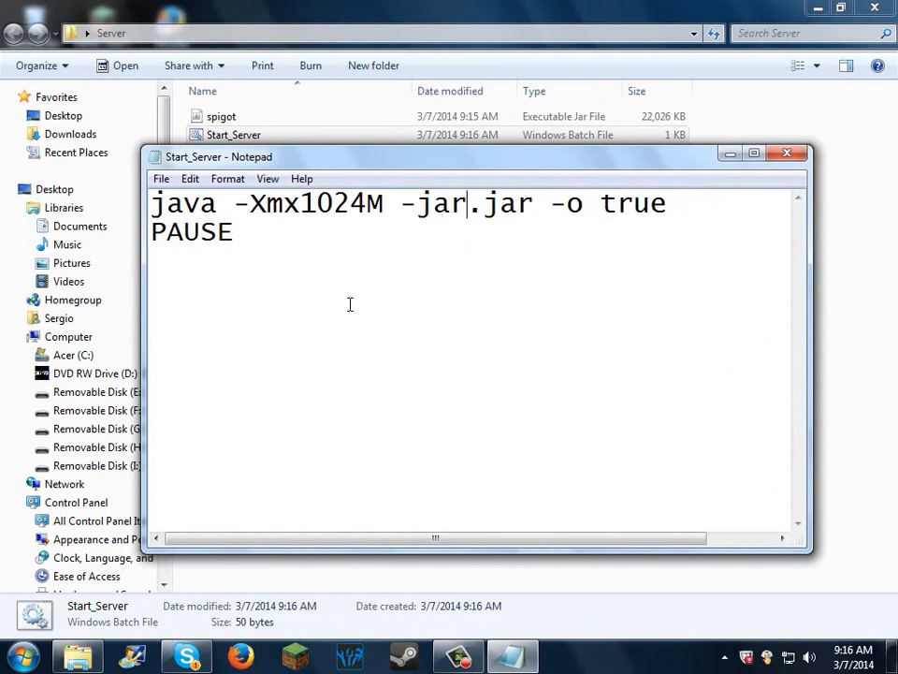
text(so)
key(BackSpace)
text(o)
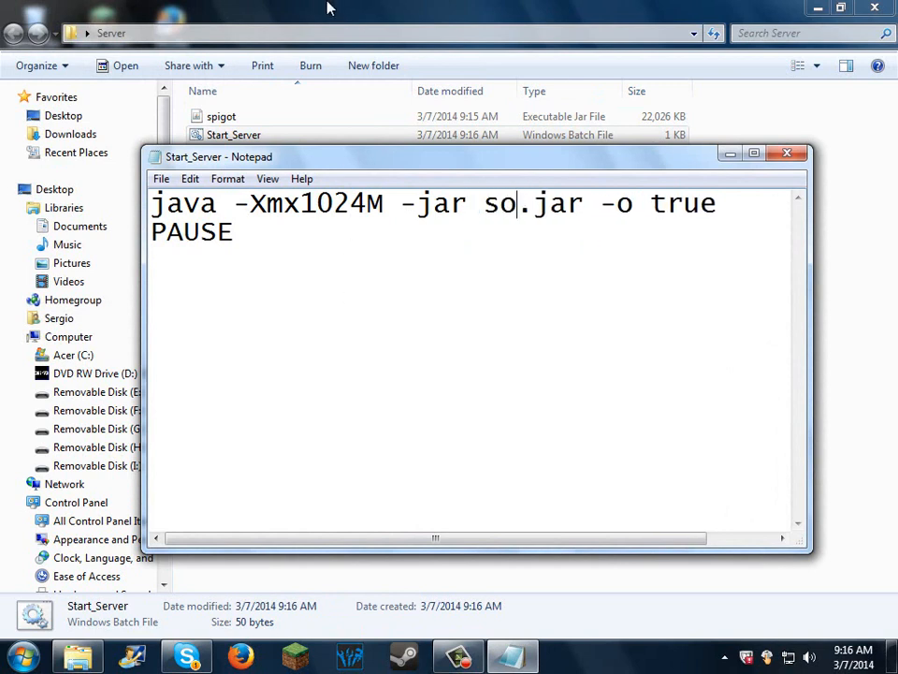
key(BackSpace)
text(pigot)
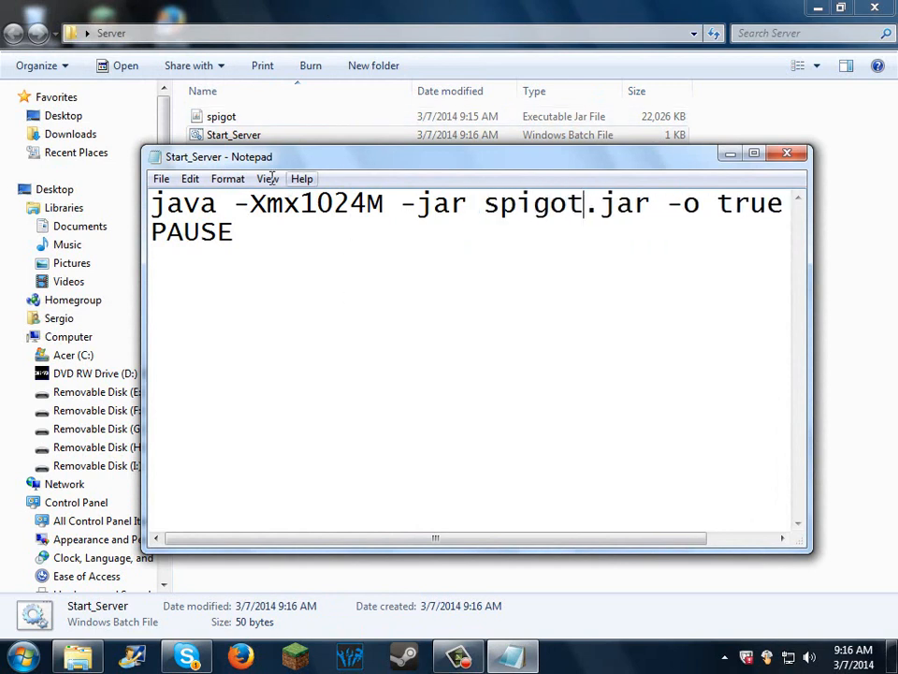
click(162, 179)
click(195, 237)
click(787, 153)
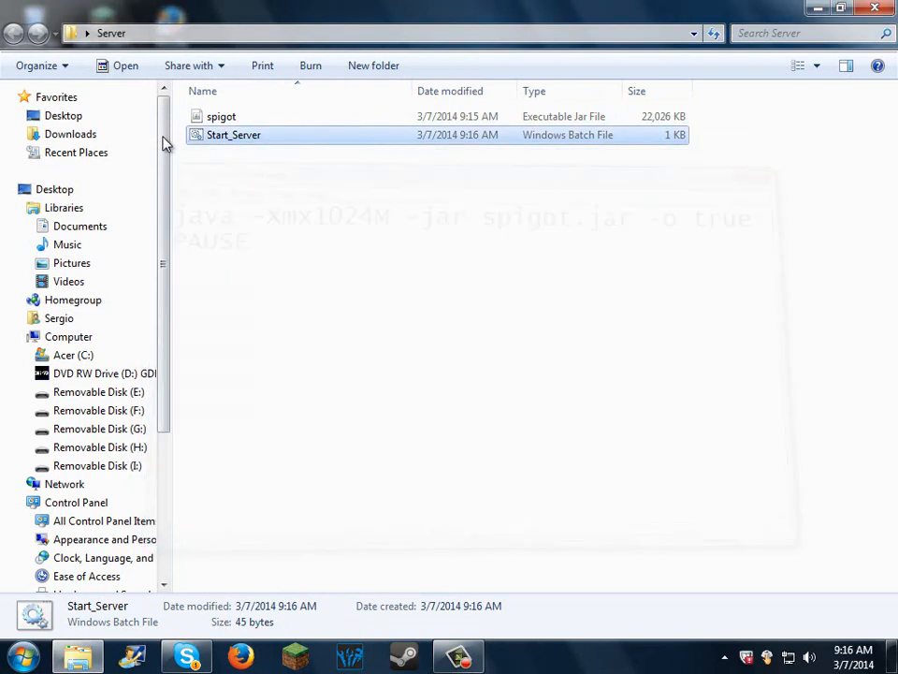
Step: Run Start_Server to generate the server files, and close the console and the Server folder
double_click(234, 137)
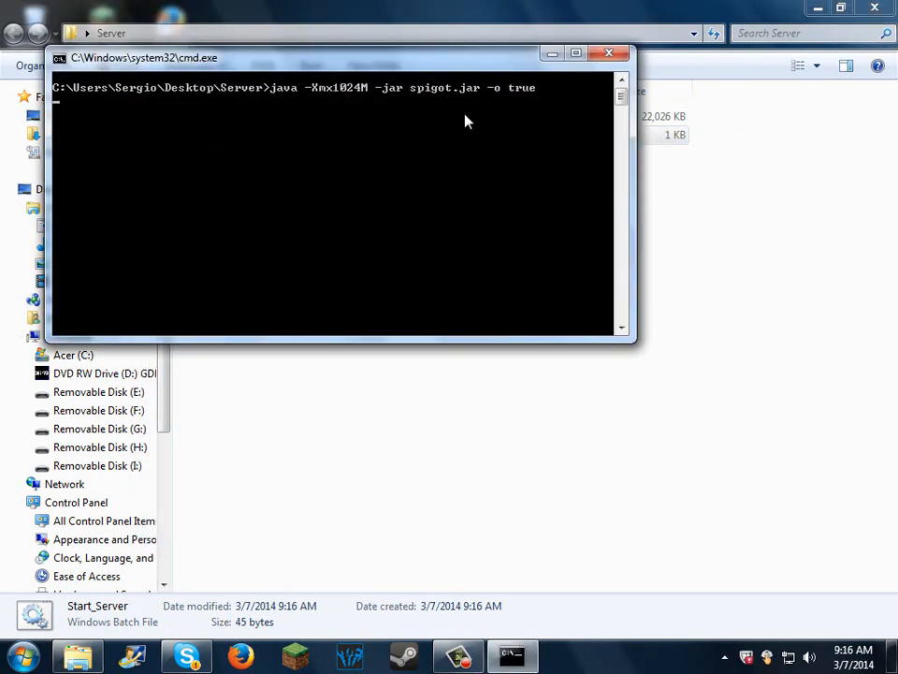
drag(388, 66, 423, 70)
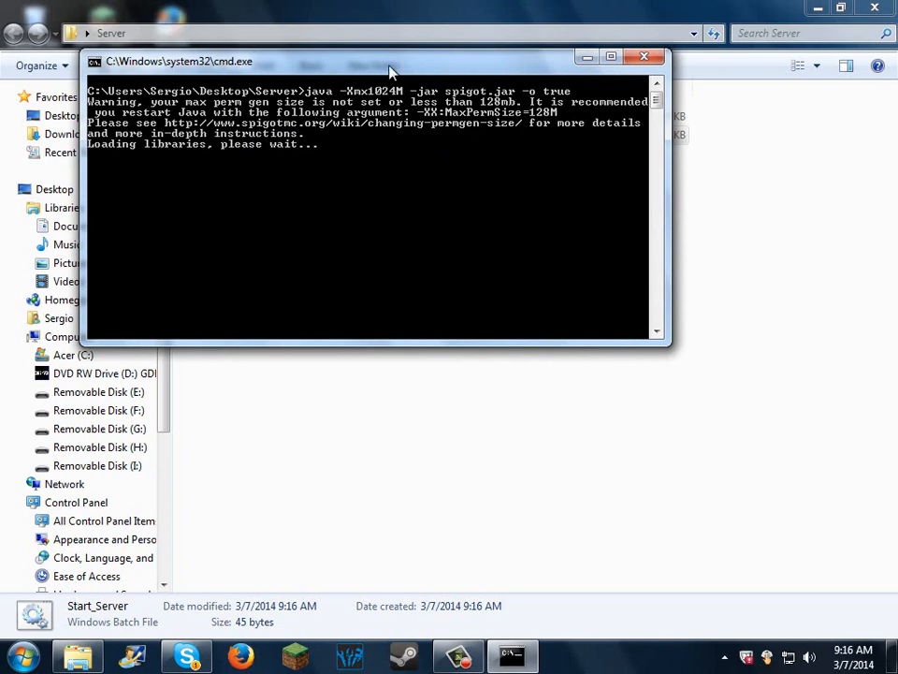
drag(389, 69, 400, 122)
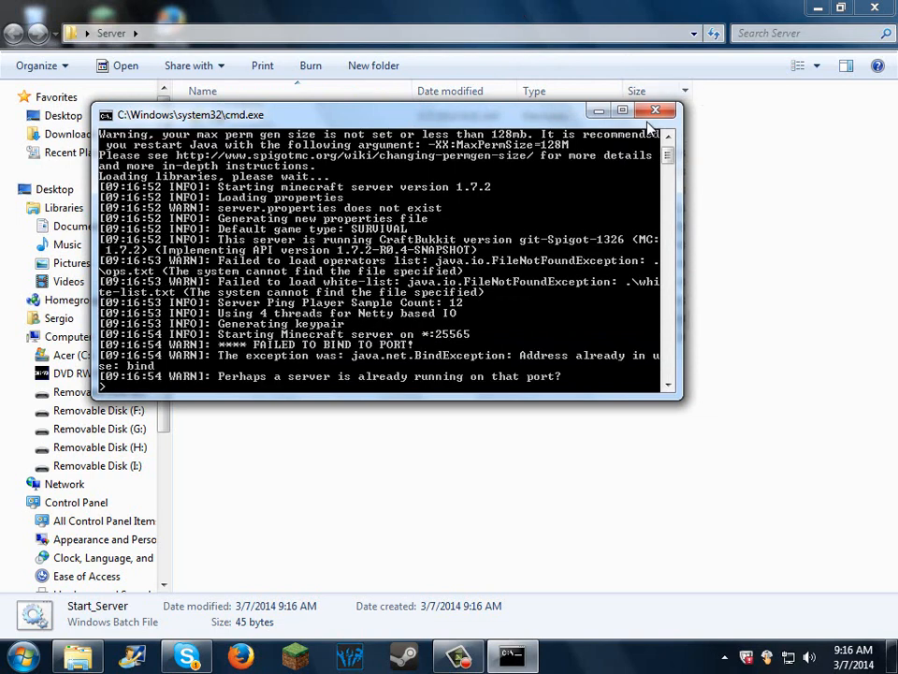
click(656, 112)
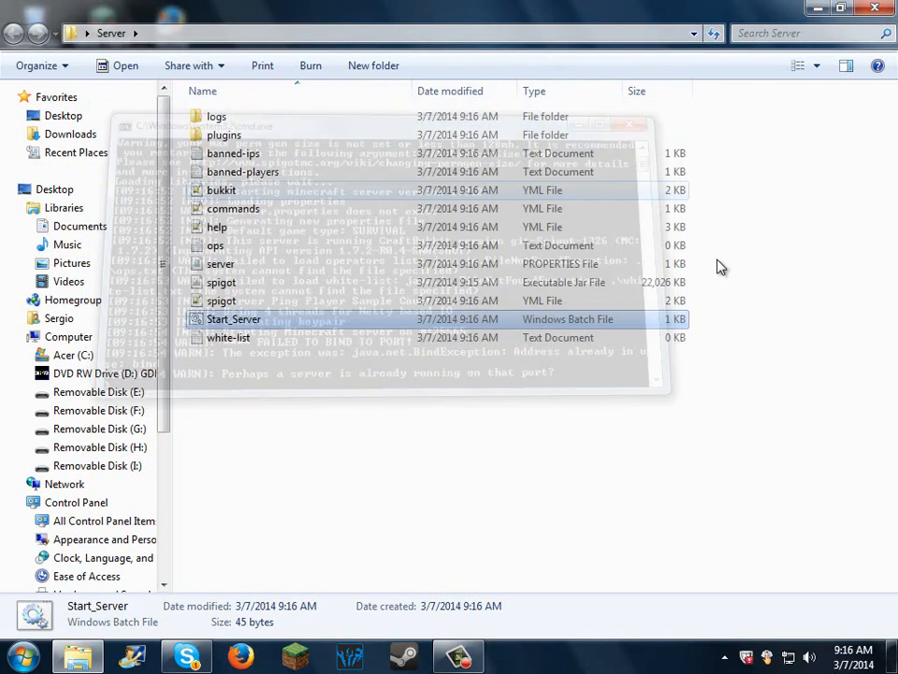
click(872, 8)
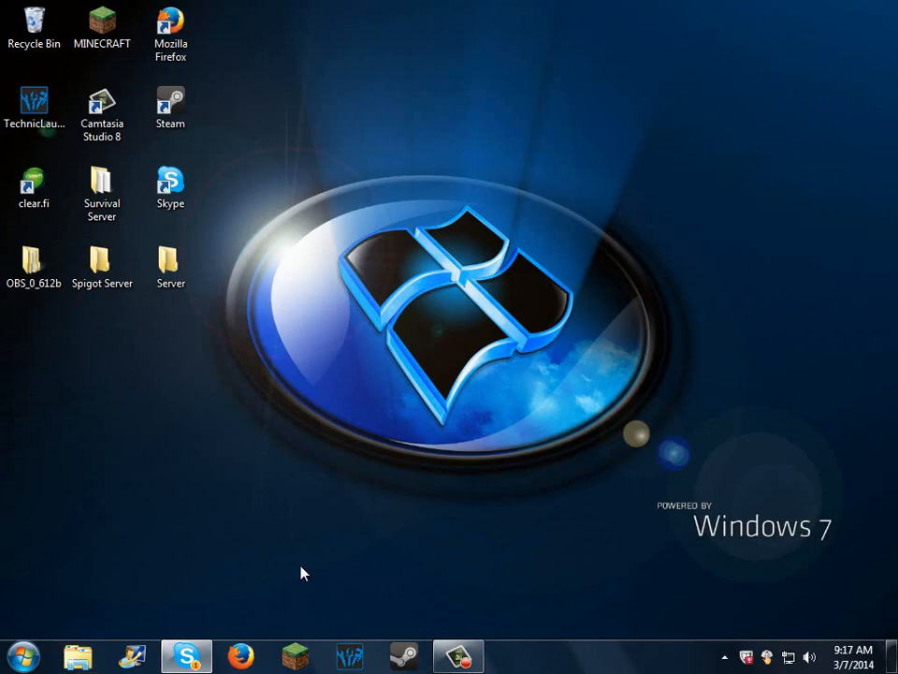
Step: Empty the Recycle Bin and confirm the permanent deletion
right_click(14, 14)
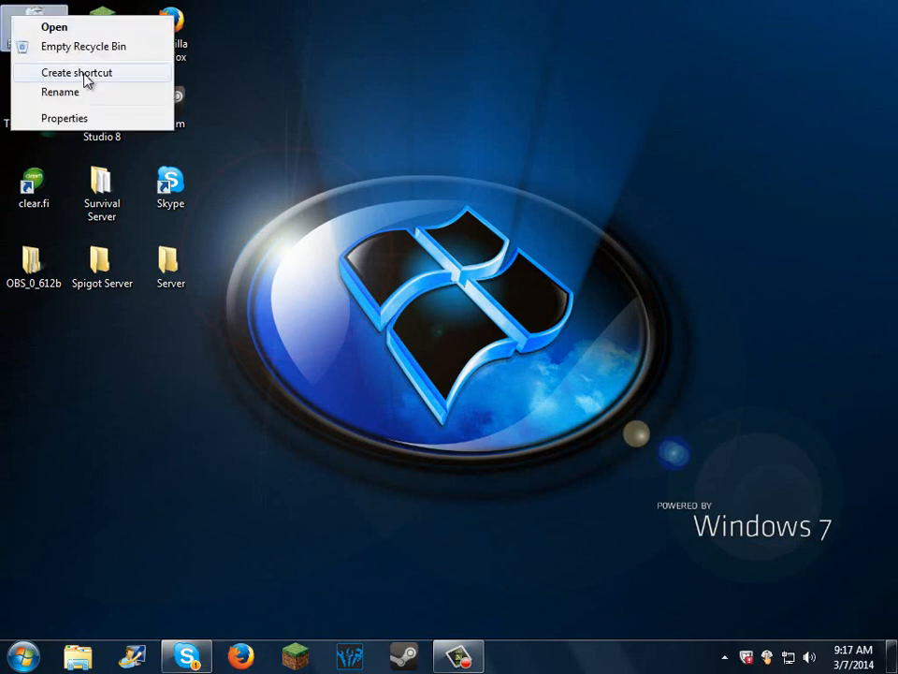
click(100, 58)
click(517, 400)
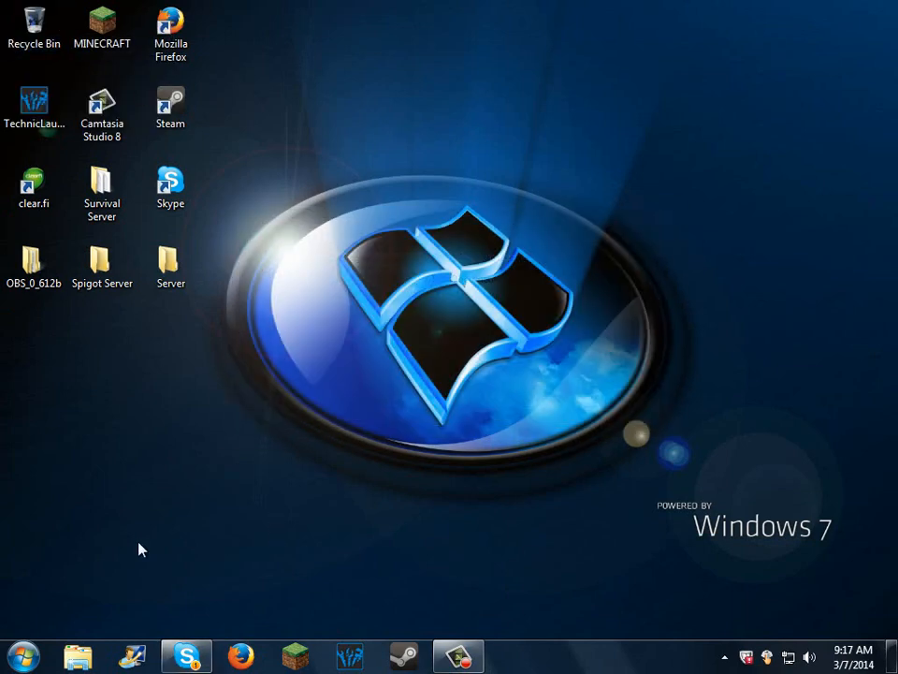
Step: Search the computer's installed programs for "utorrent"
click(8, 664)
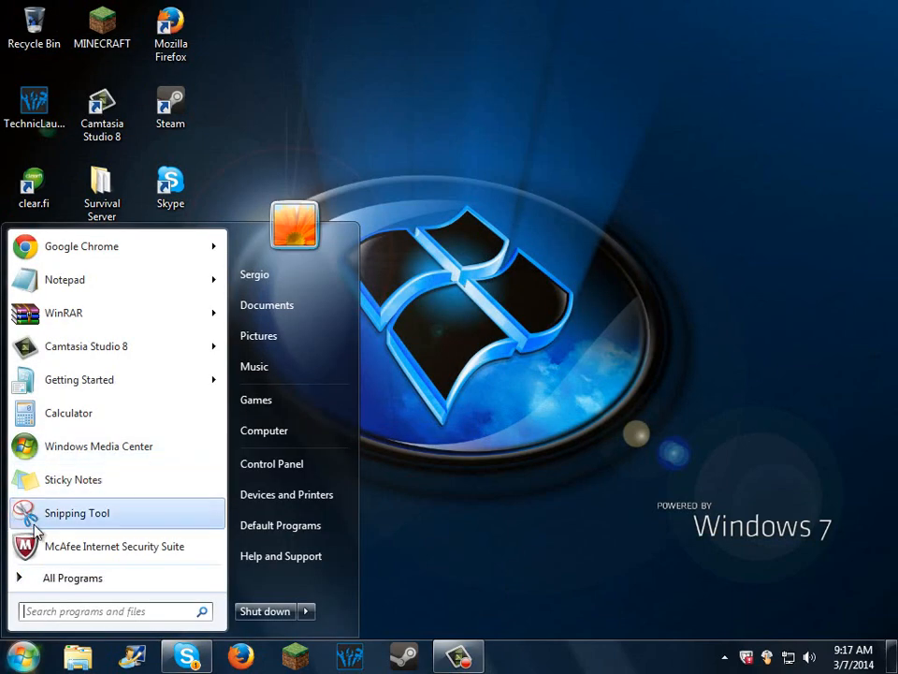
text(utorrent)
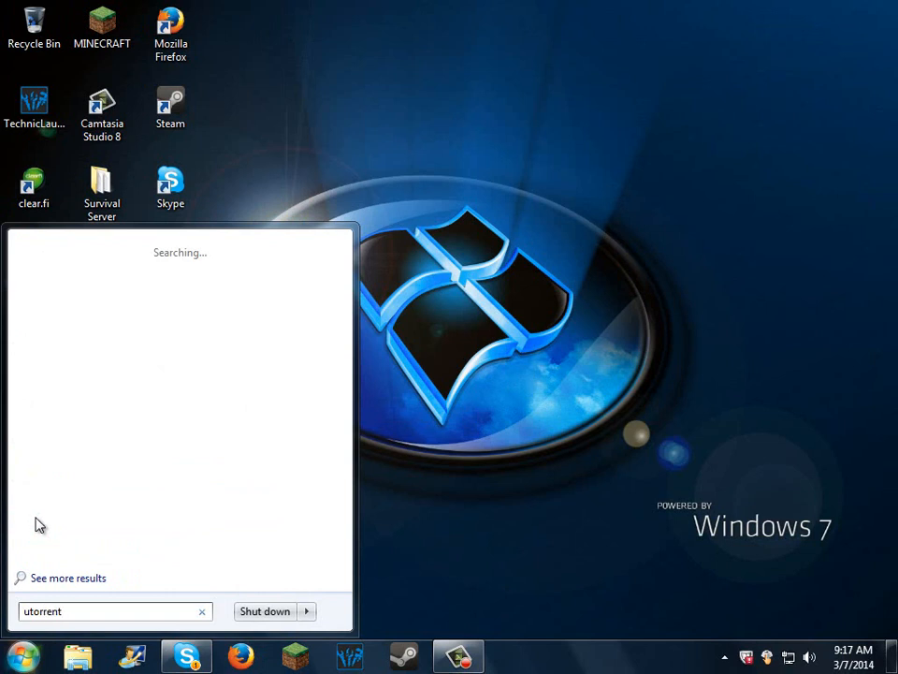
click(681, 455)
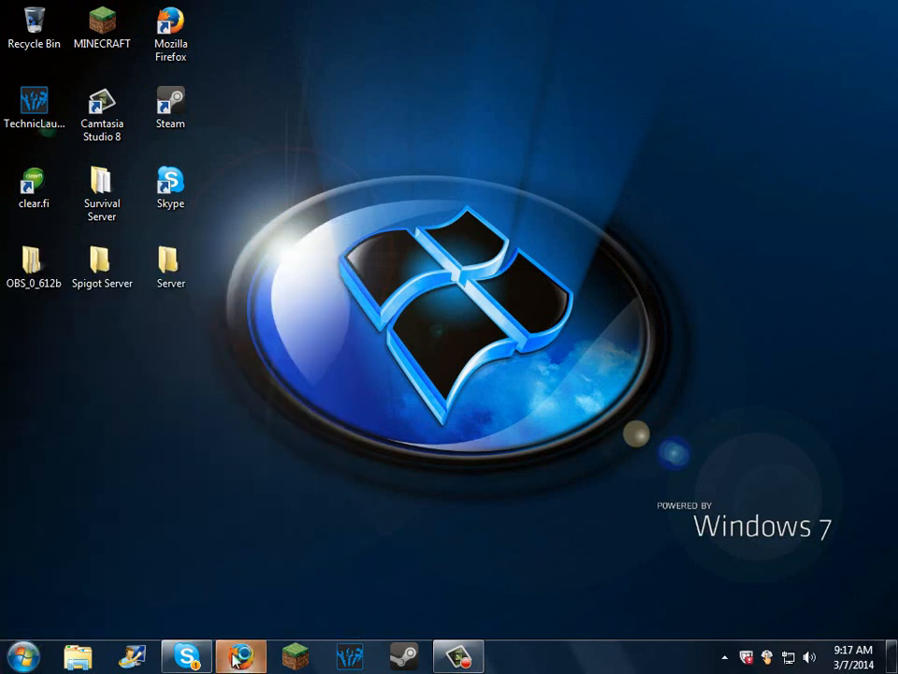
Step: Open Firefox and go to google.com
click(267, 648)
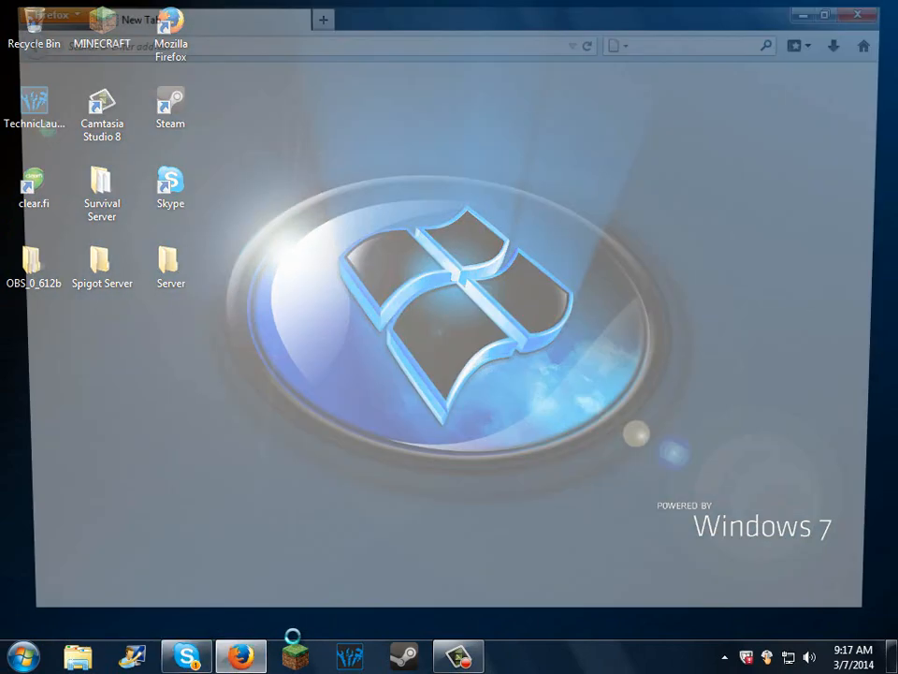
click(359, 43)
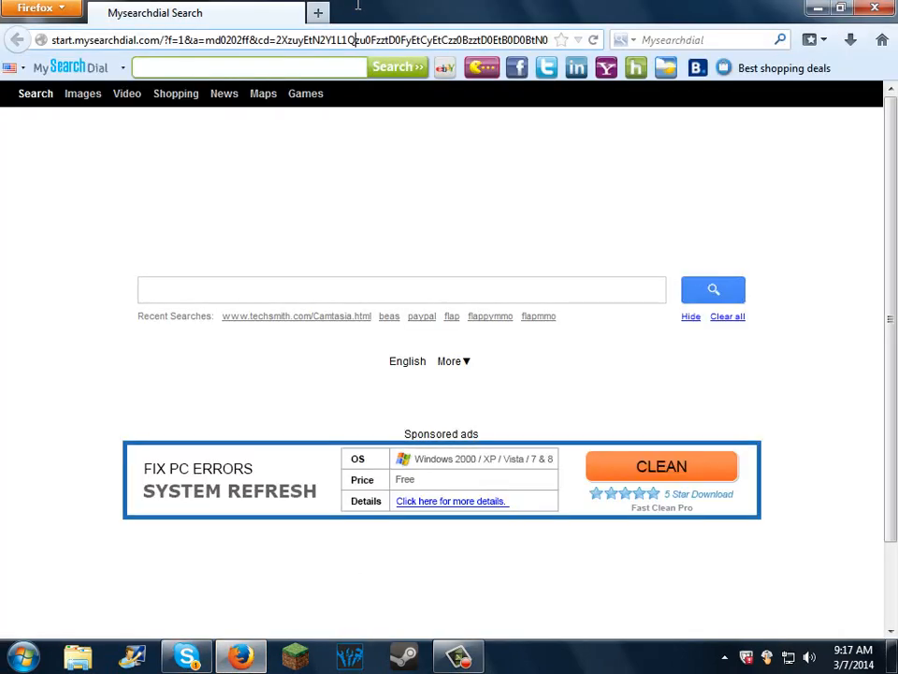
text(google.com/)
key(Return)
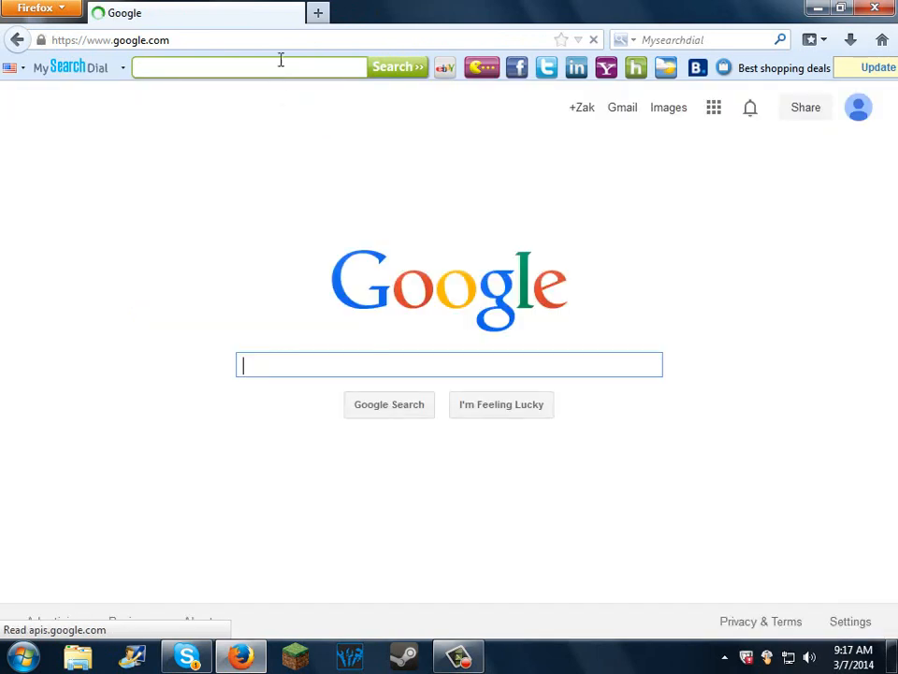
Step: Search Google for "utorrent download" and look through the results for a download page
text(u)
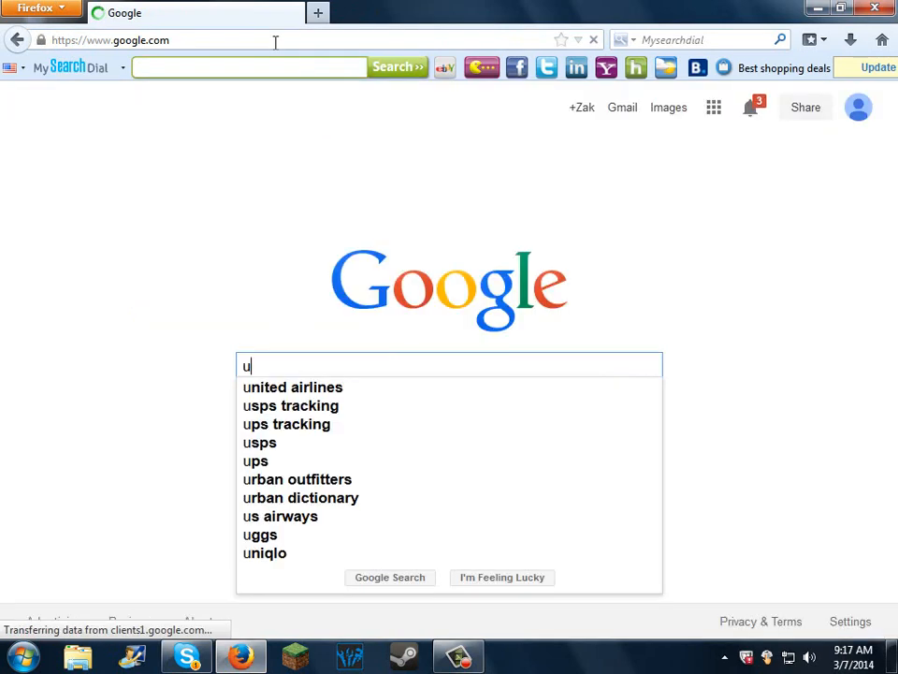
text(torrent download)
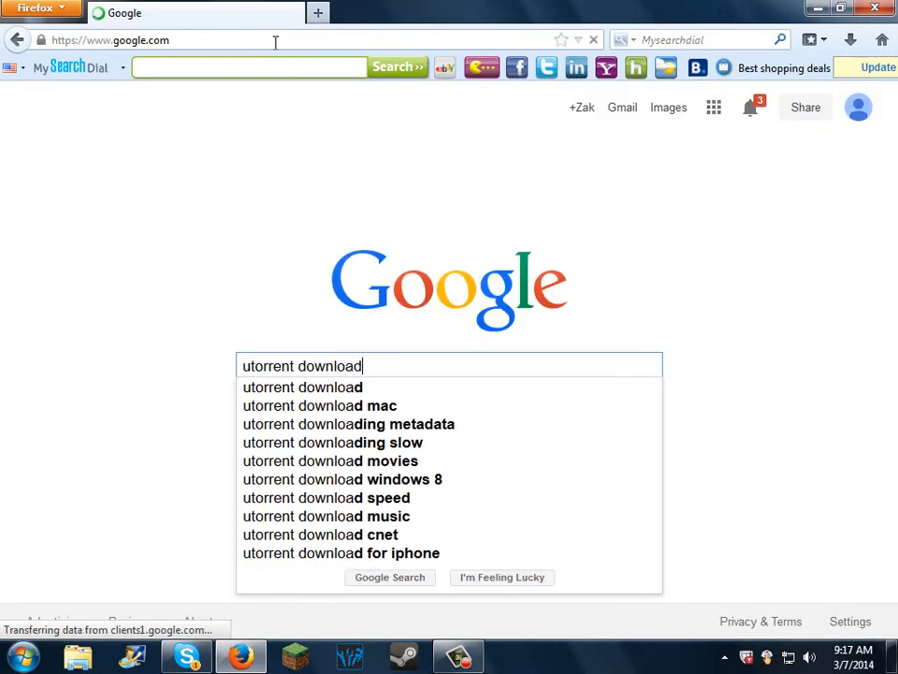
key(Return)
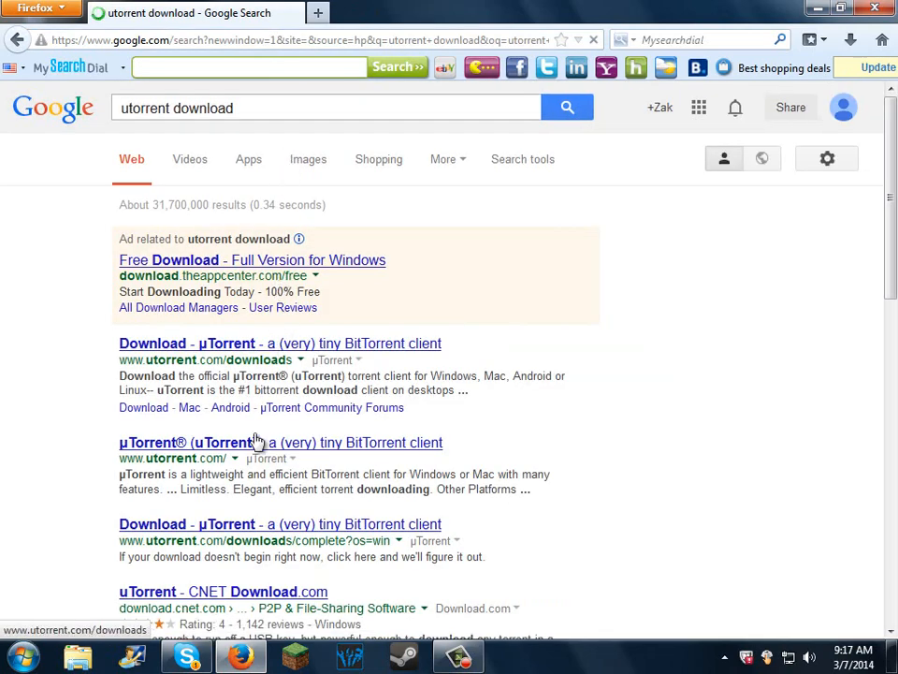
scroll(315, 493, down, 2)
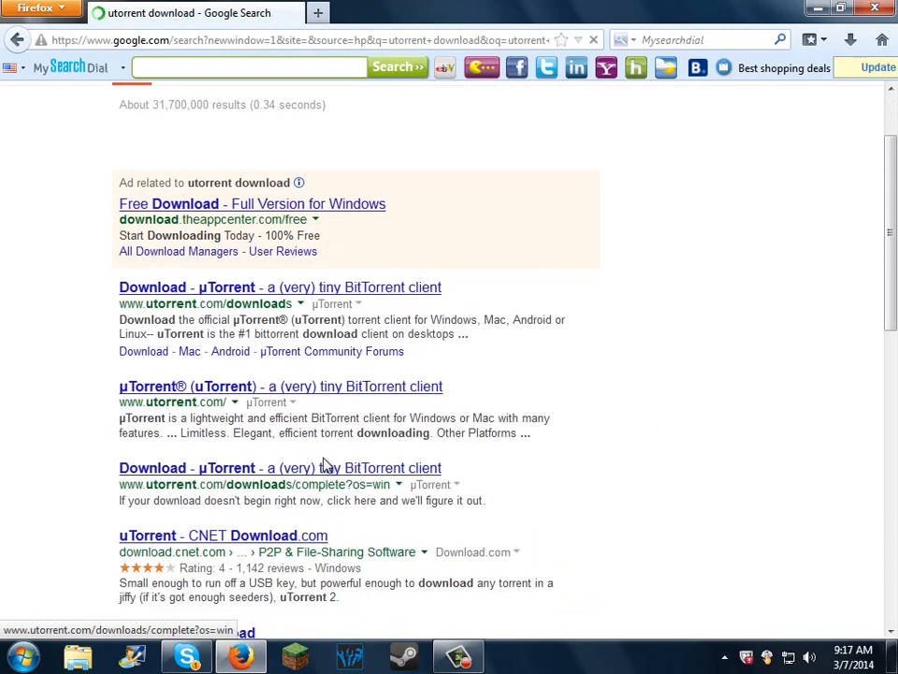
scroll(345, 519, down, 4)
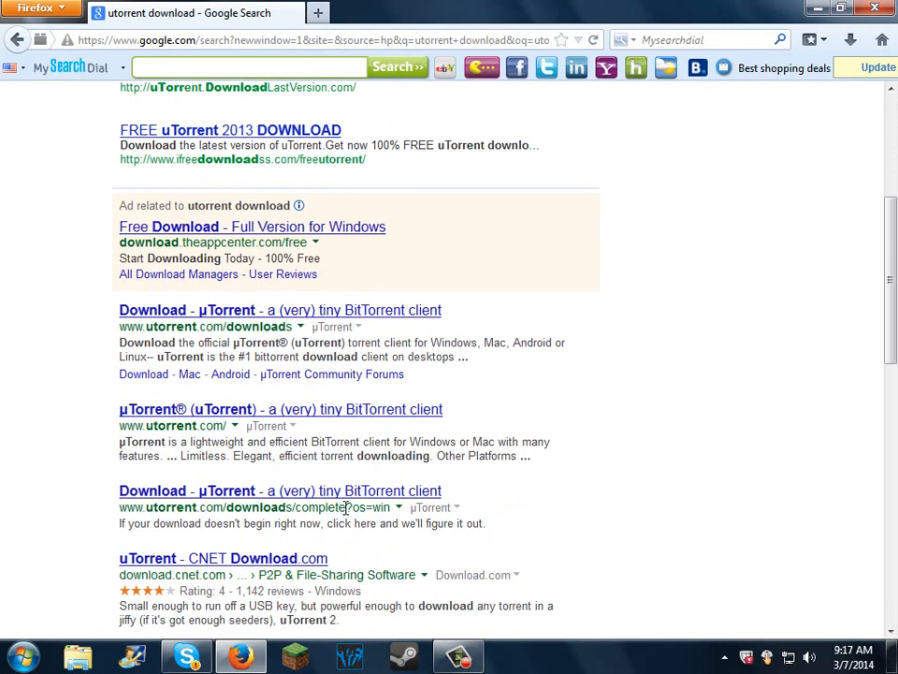
scroll(345, 505, down, 2)
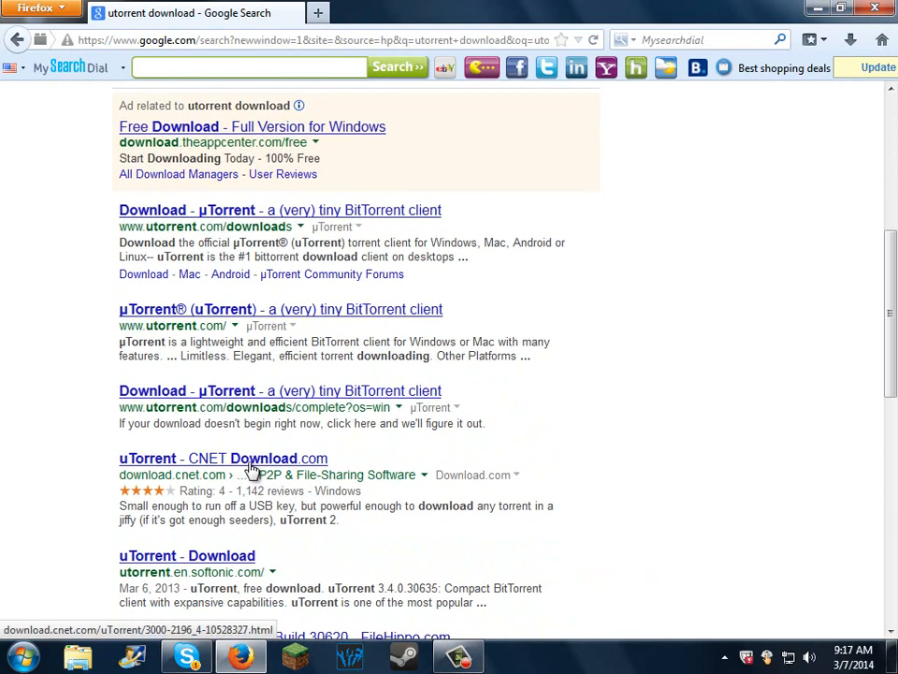
Step: Open the CNET Download.com result for uTorrent, close it, and look further through the search results
click(251, 465)
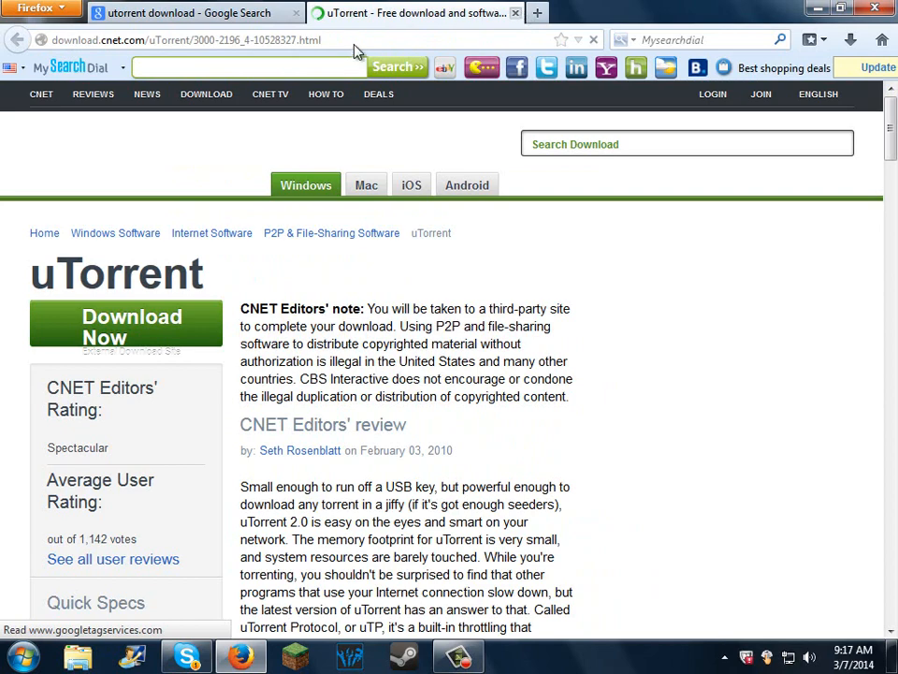
click(515, 14)
scroll(440, 188, down, 2)
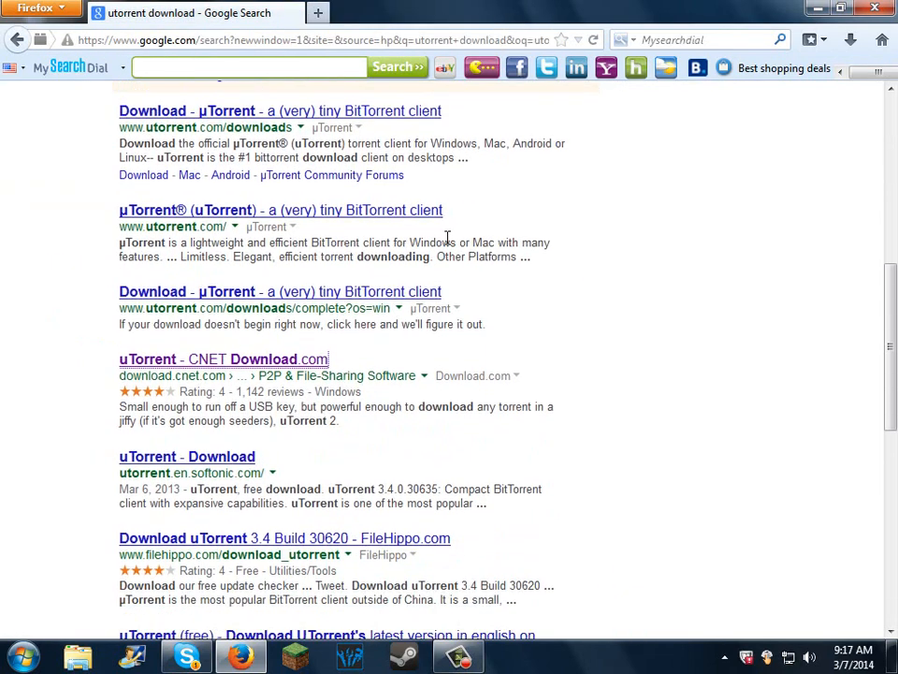
scroll(446, 417, down, 2)
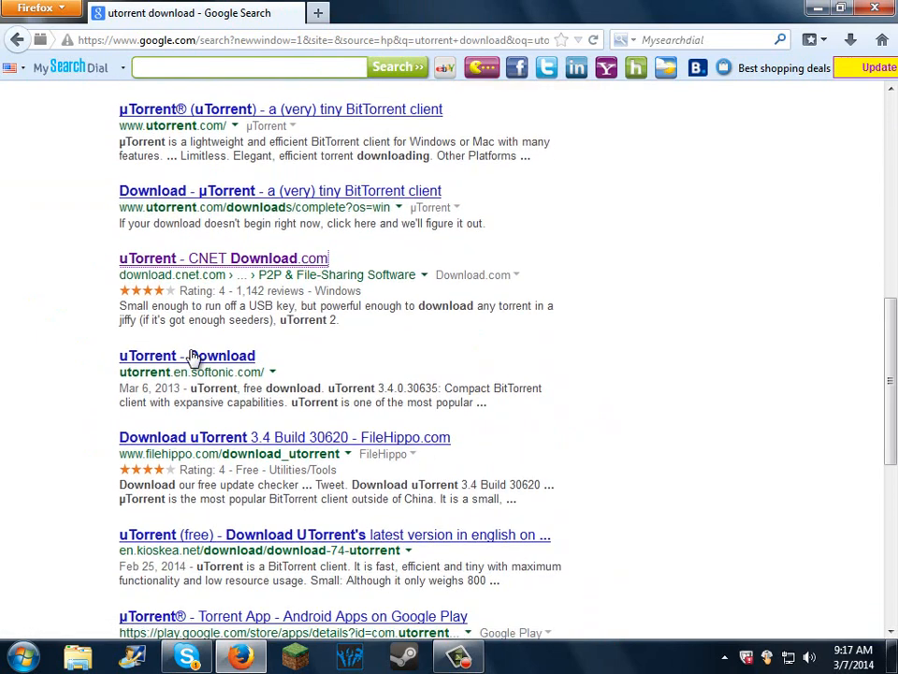
Step: Try to download uTorrent from the Softonic result, and close the Softonic page
click(191, 355)
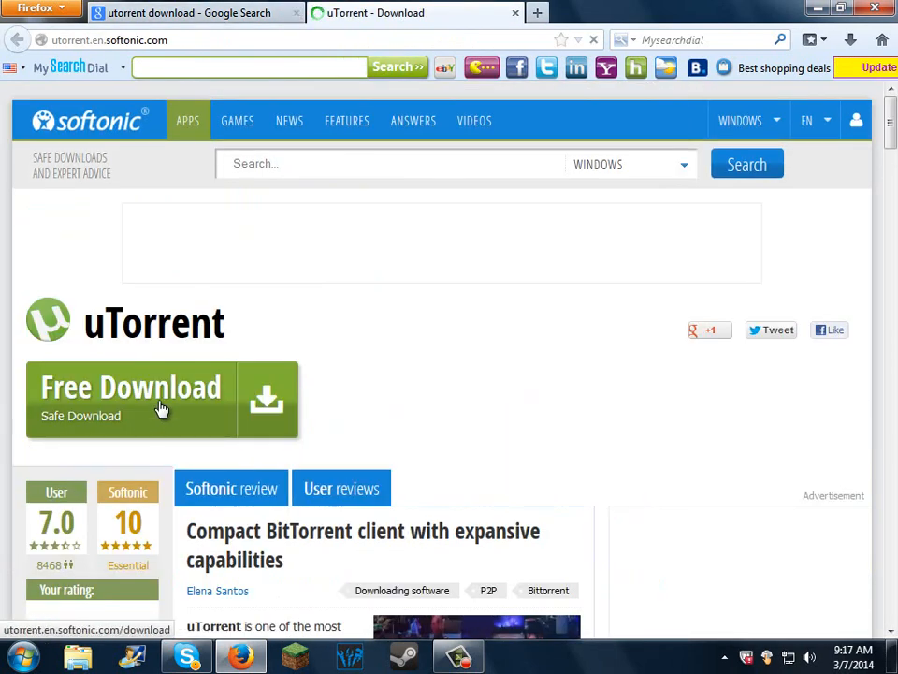
click(160, 409)
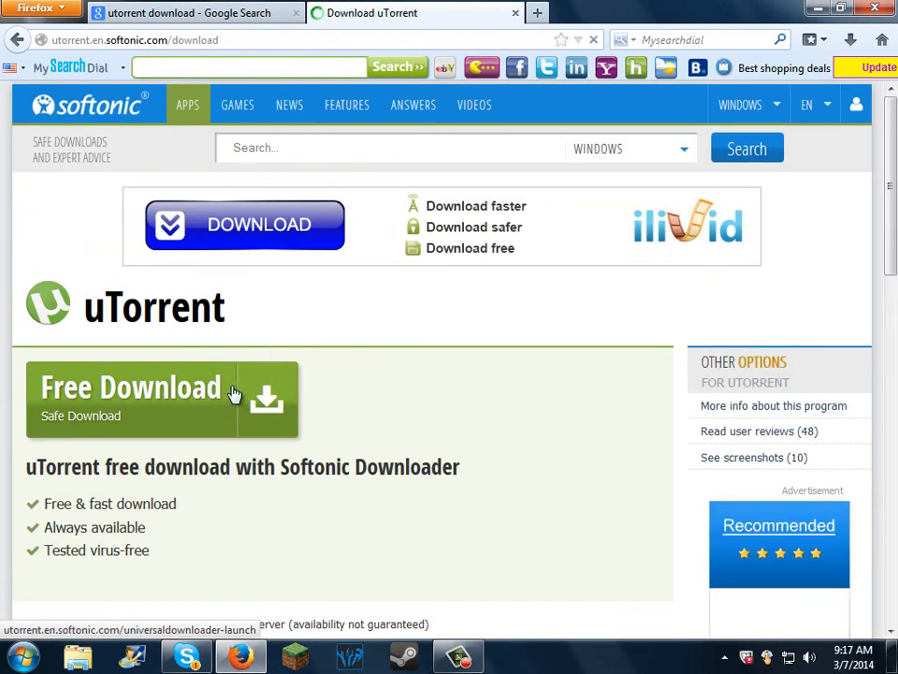
click(224, 396)
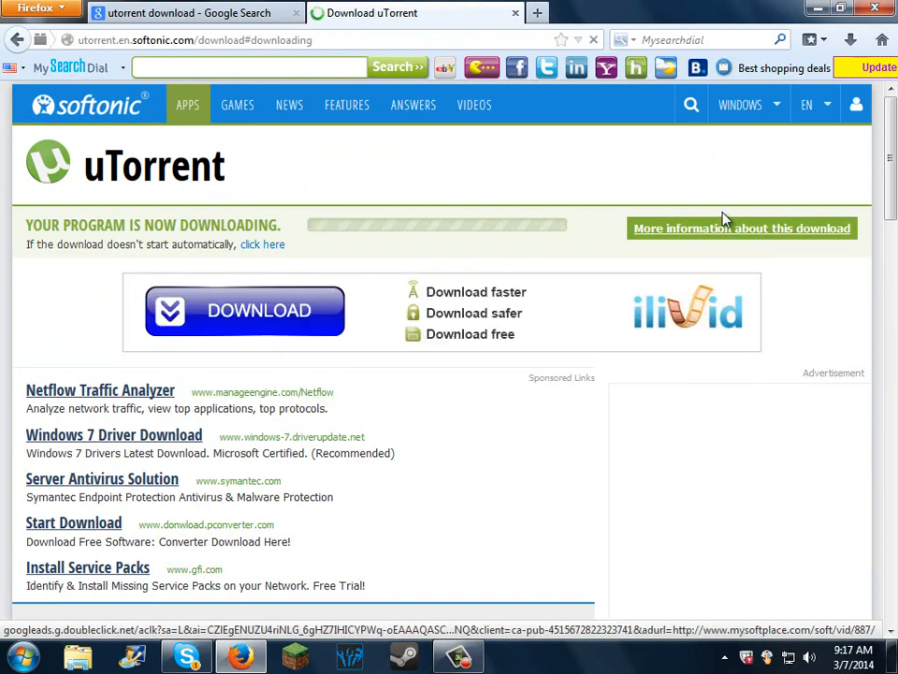
click(516, 13)
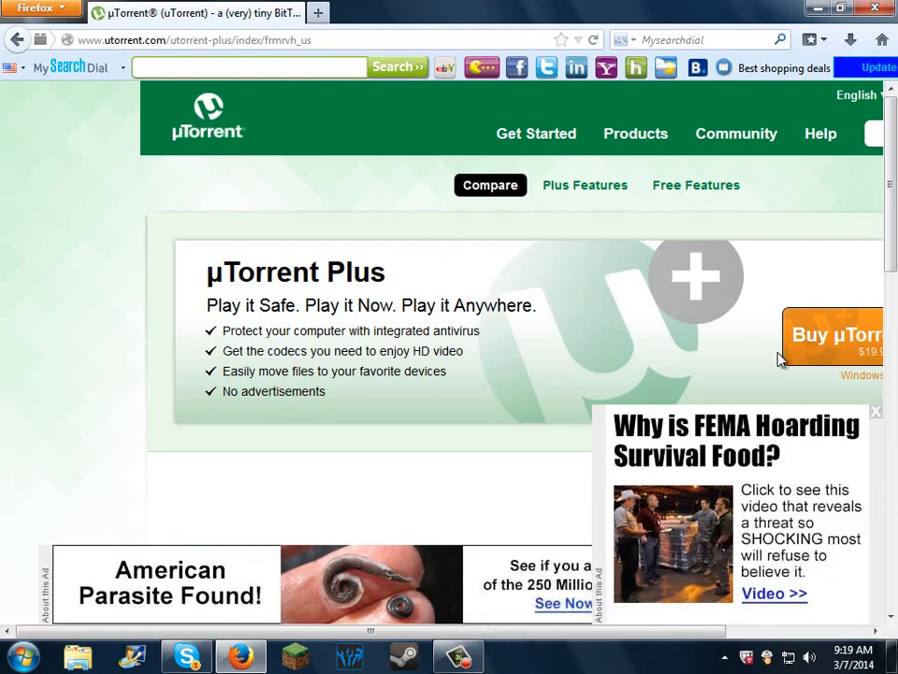
Step: Dismiss the two advertisement overlays on the µTorrent Plus page and view the comparison of the free and Plus versions
click(876, 413)
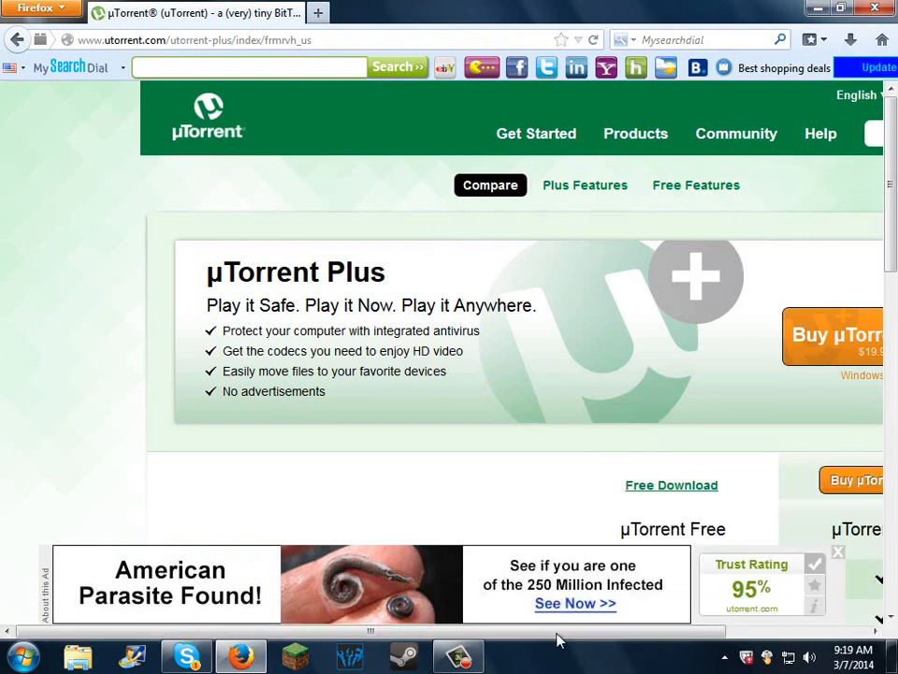
drag(559, 639, 700, 666)
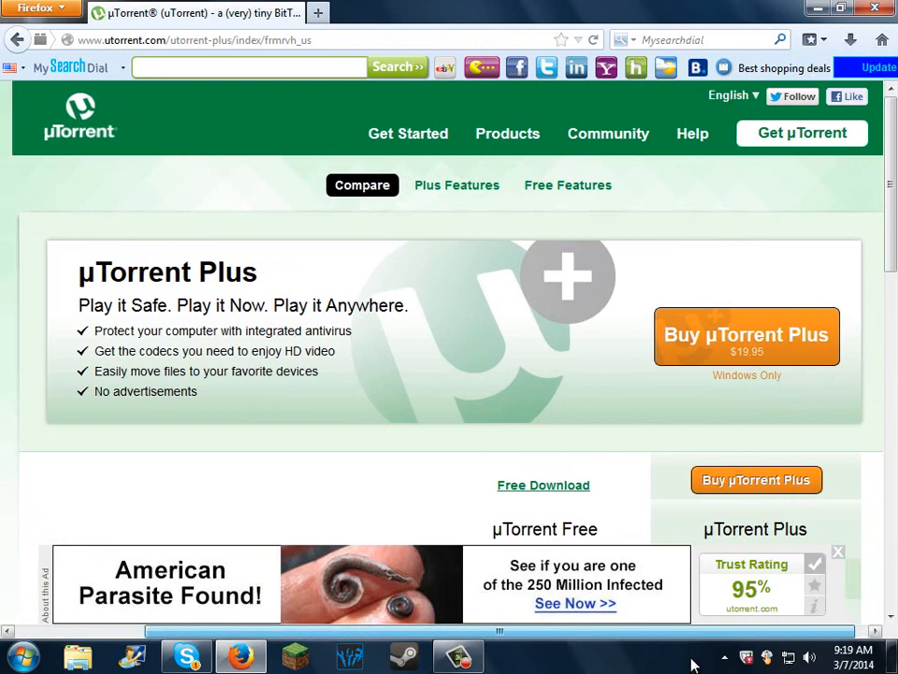
scroll(602, 504, down, 4)
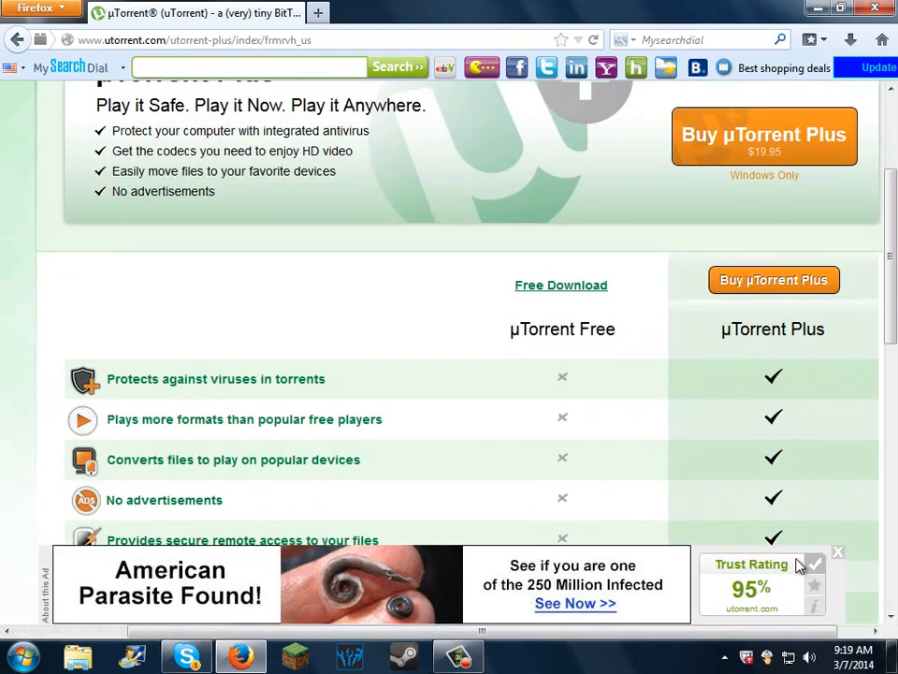
click(837, 552)
scroll(483, 247, up, 3)
scroll(507, 343, down, 4)
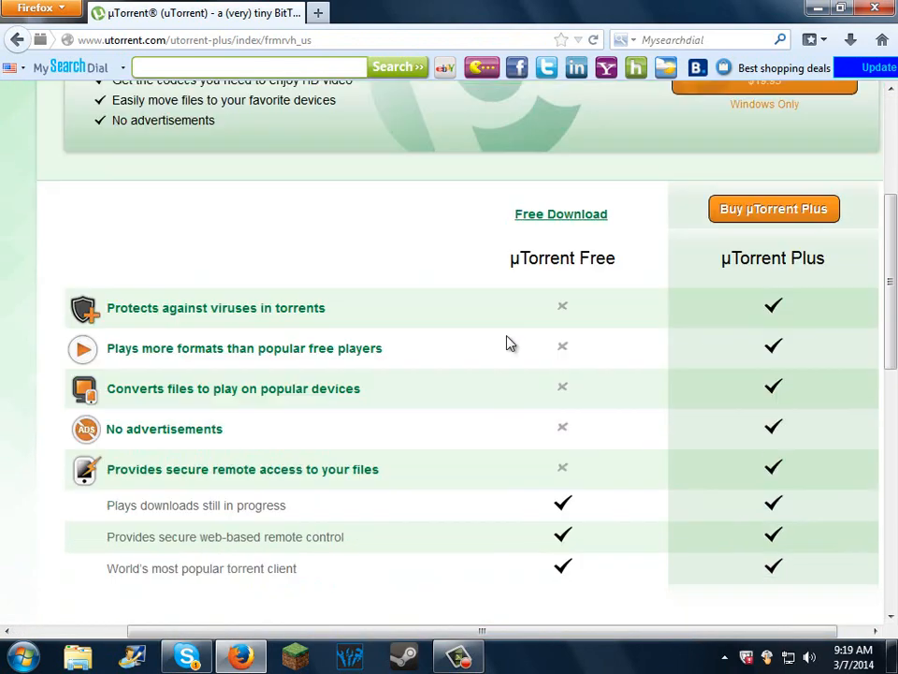
Step: Start the µTorrent Free download from utorrent.com and save the uTorrent.exe file
scroll(561, 346, down, 3)
scroll(551, 315, up, 4)
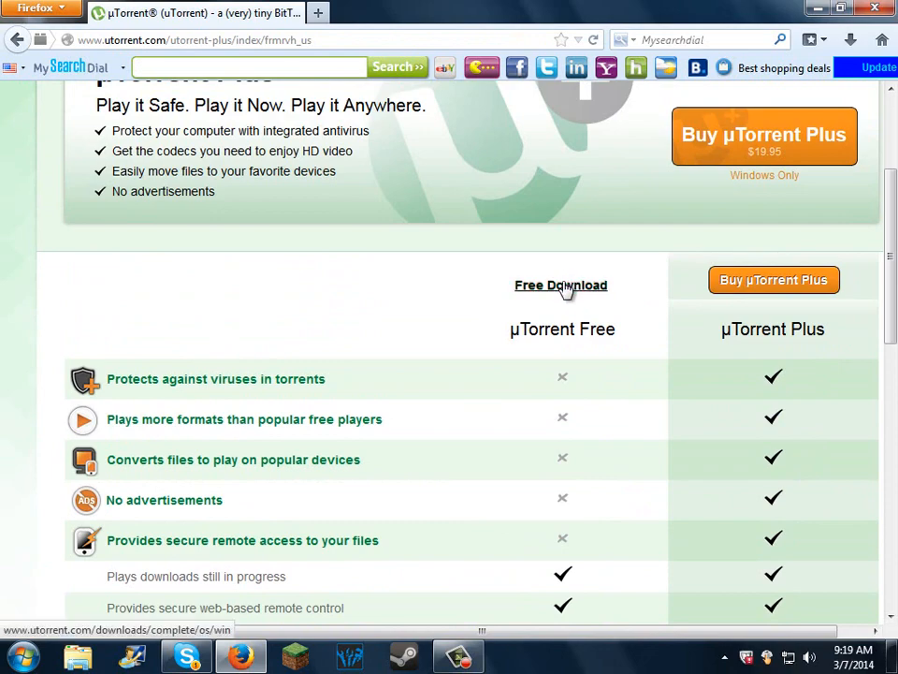
click(561, 285)
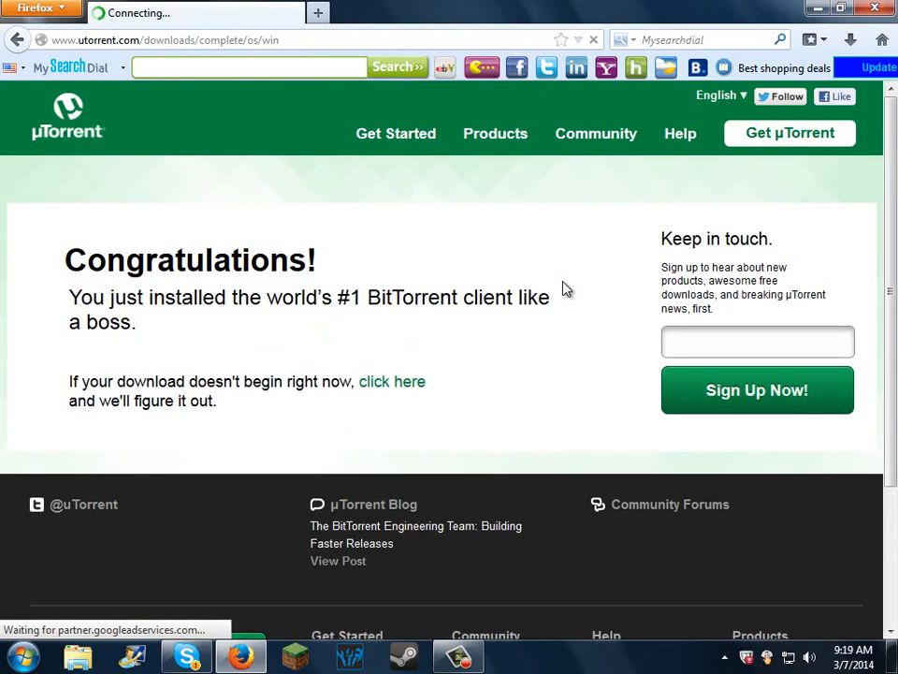
scroll(608, 430, down, 5)
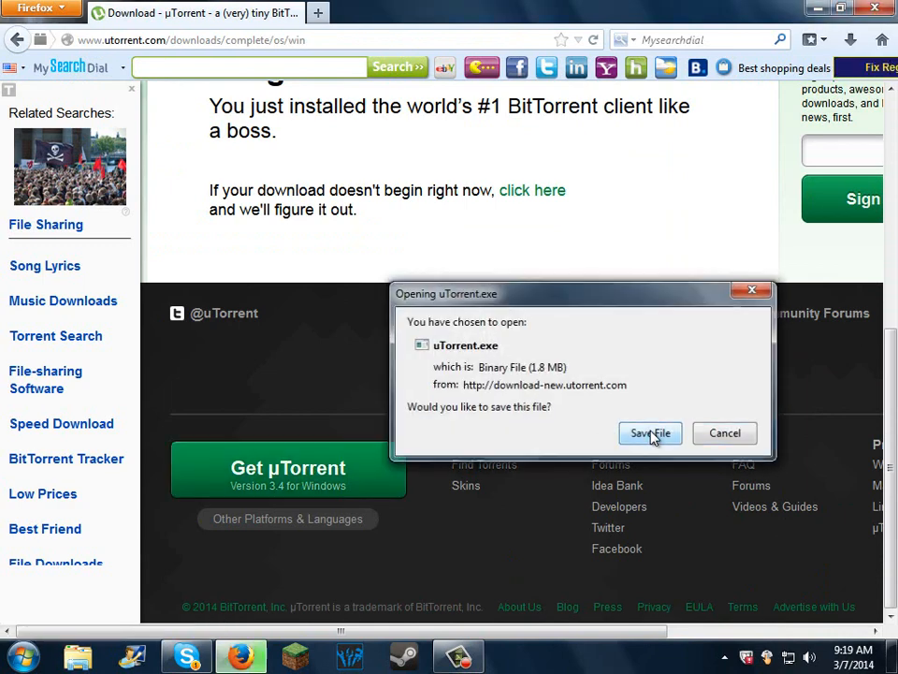
click(652, 435)
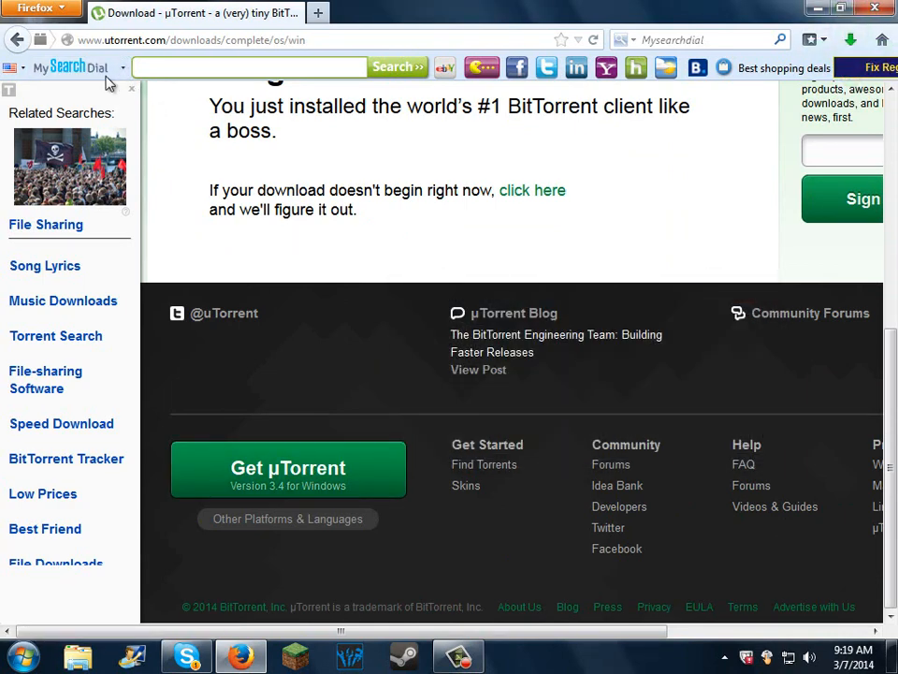
Step: Dismiss the Related Searches sidebar, run the downloaded uTorrent.exe, and close Firefox
click(131, 89)
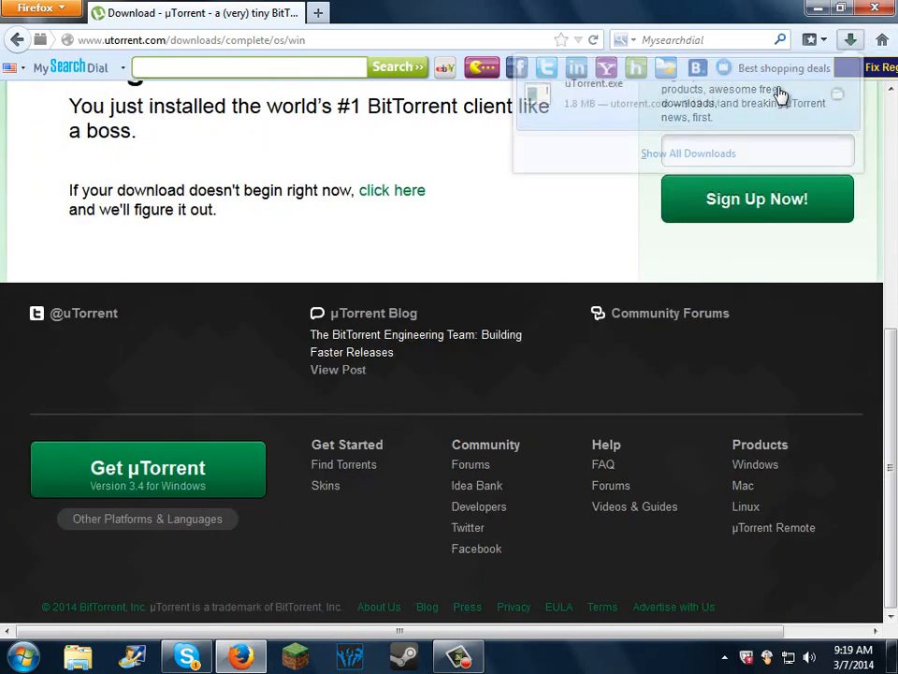
click(664, 122)
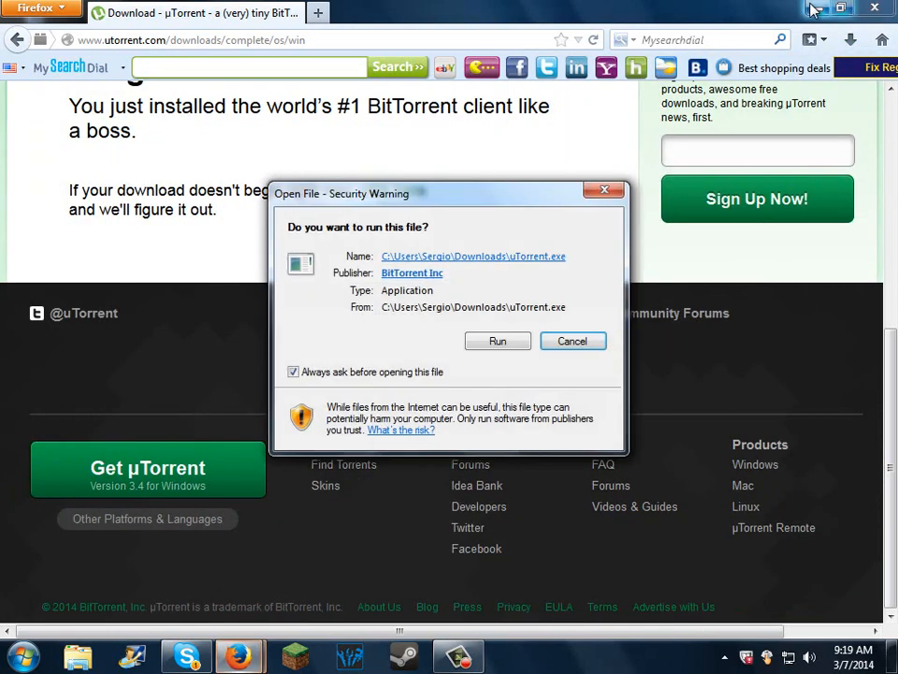
click(498, 341)
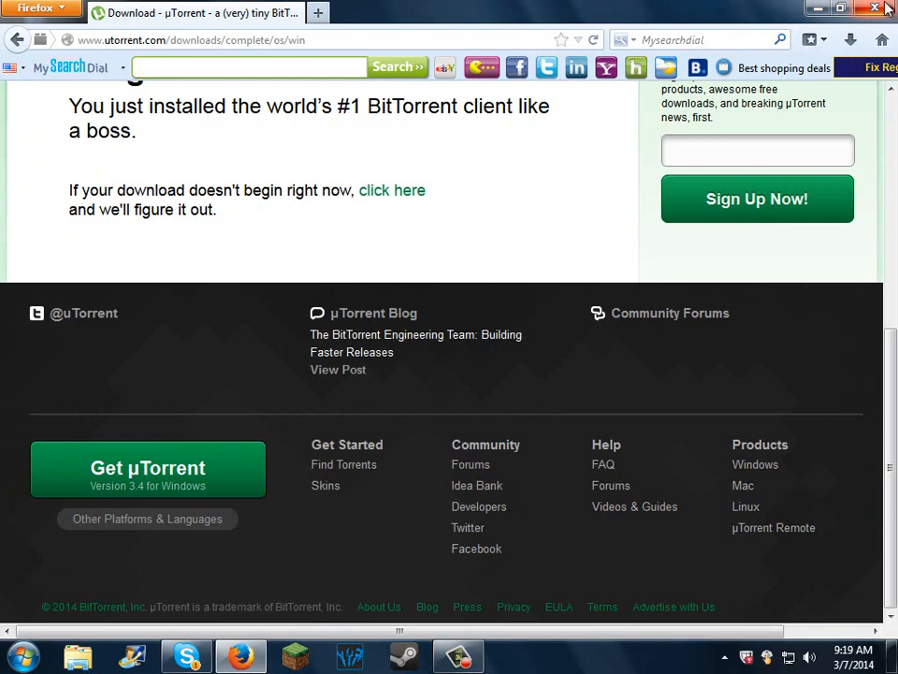
click(886, 9)
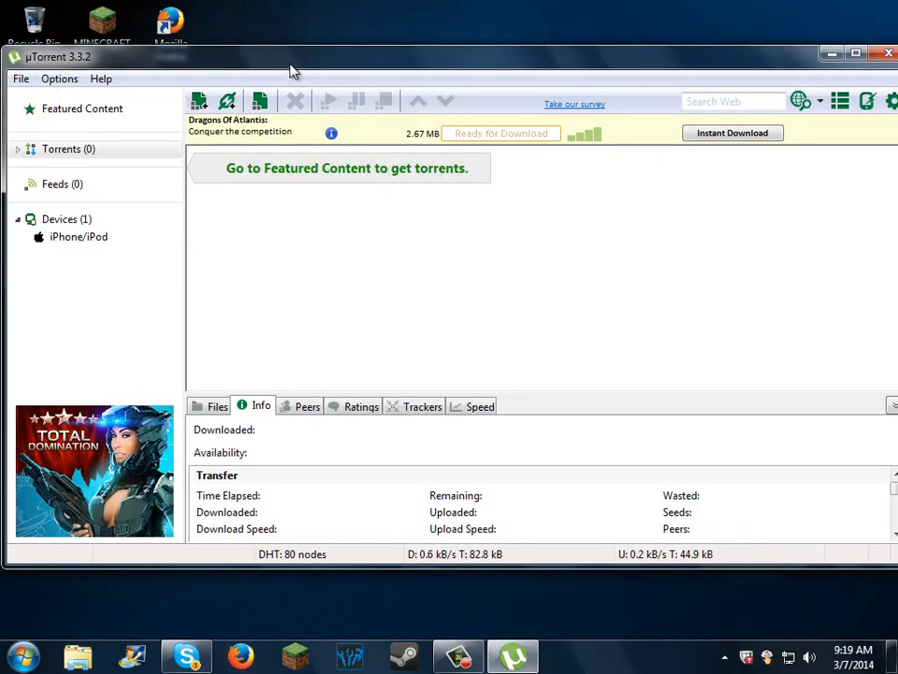
Step: Open the Server folder from the desktop and place its window side by side with the µTorrent window
drag(290, 72, 257, 89)
click(847, 86)
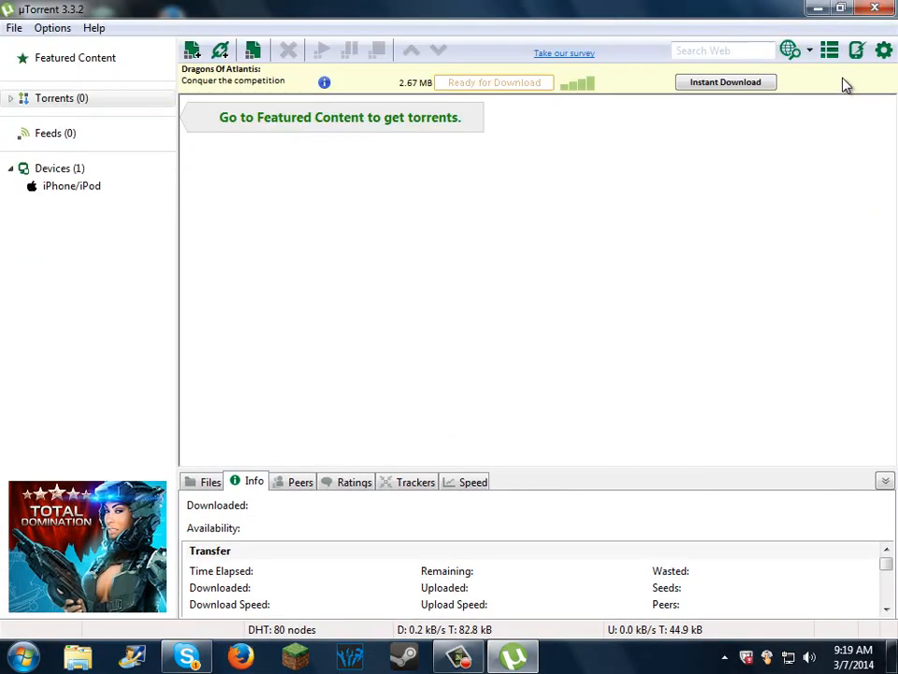
click(845, 8)
drag(249, 92, 444, 86)
double_click(169, 268)
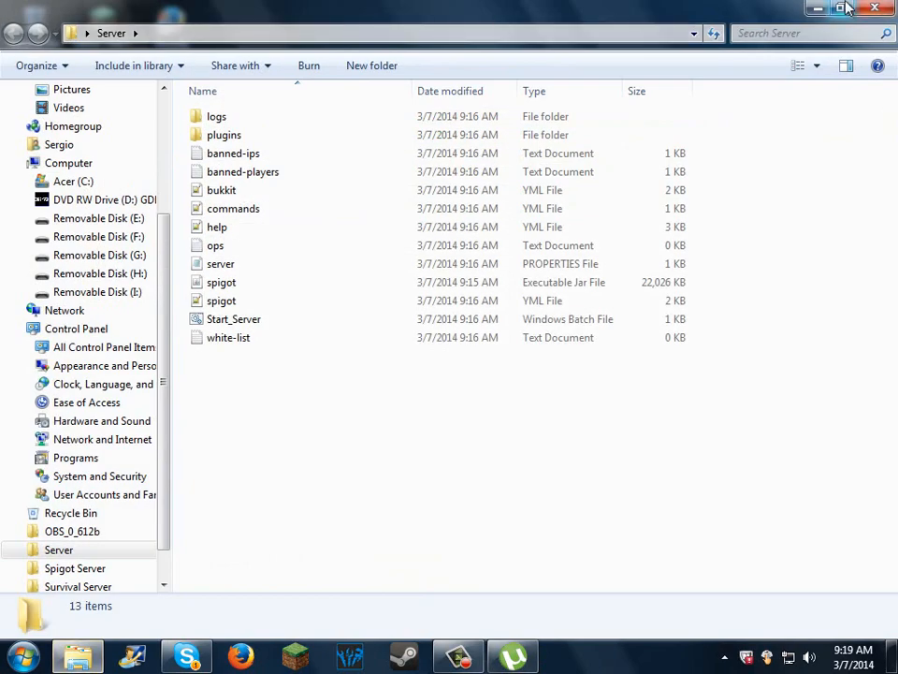
drag(661, 10, 2, 59)
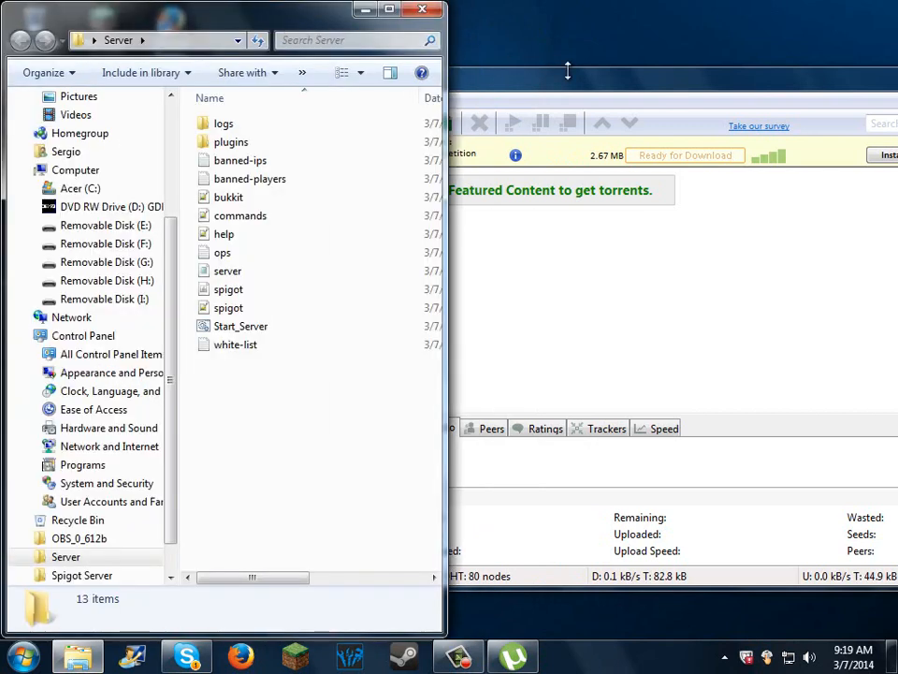
drag(567, 75, 897, 89)
Step: Set µTorrent's port for incoming connections to 25565, apply the preference, then close µTorrent and minimize the Server folder
click(502, 36)
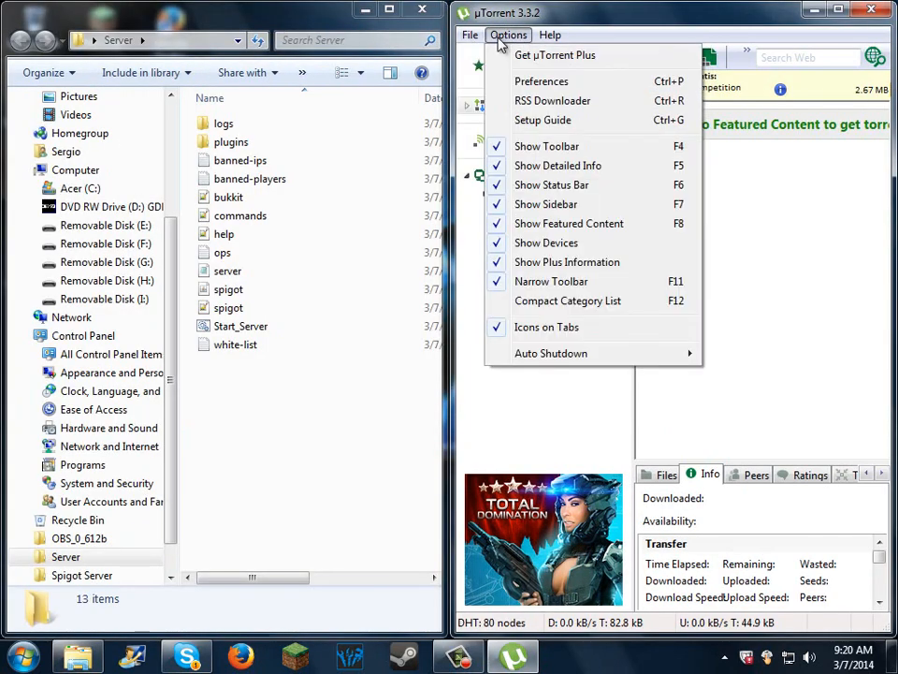
click(539, 82)
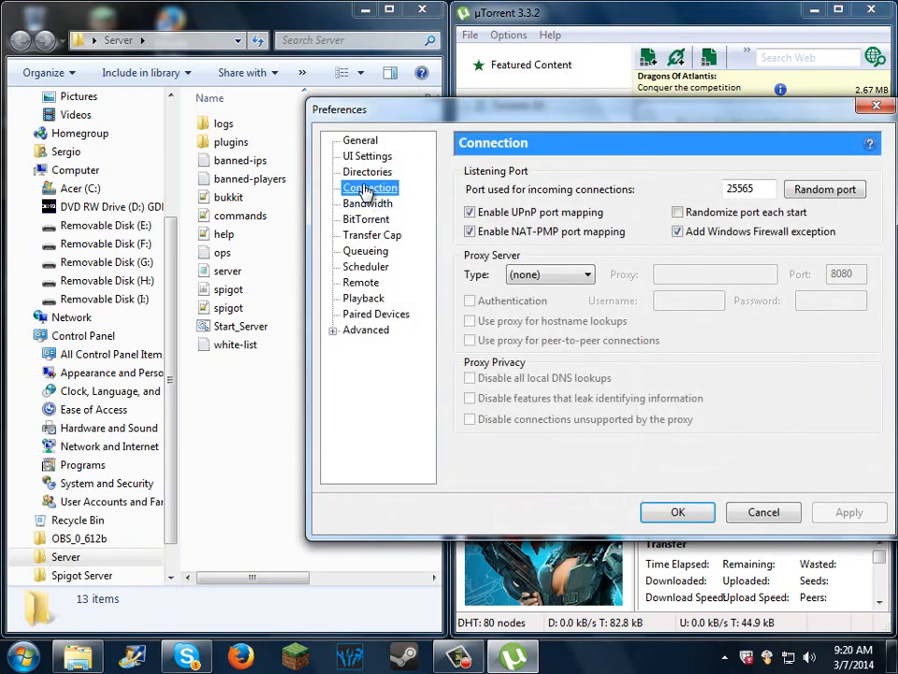
double_click(736, 188)
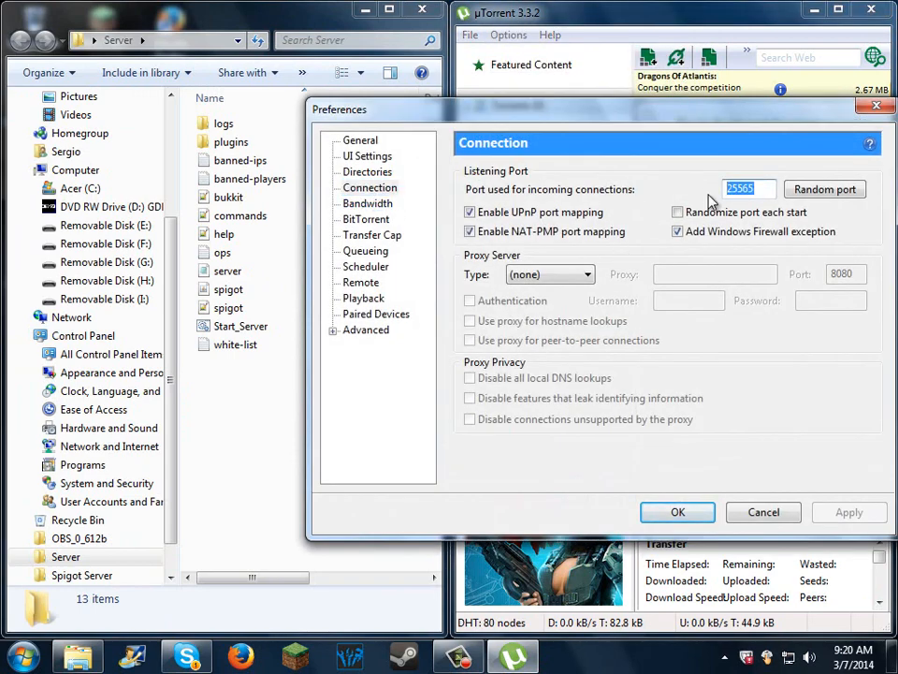
click(809, 197)
click(809, 196)
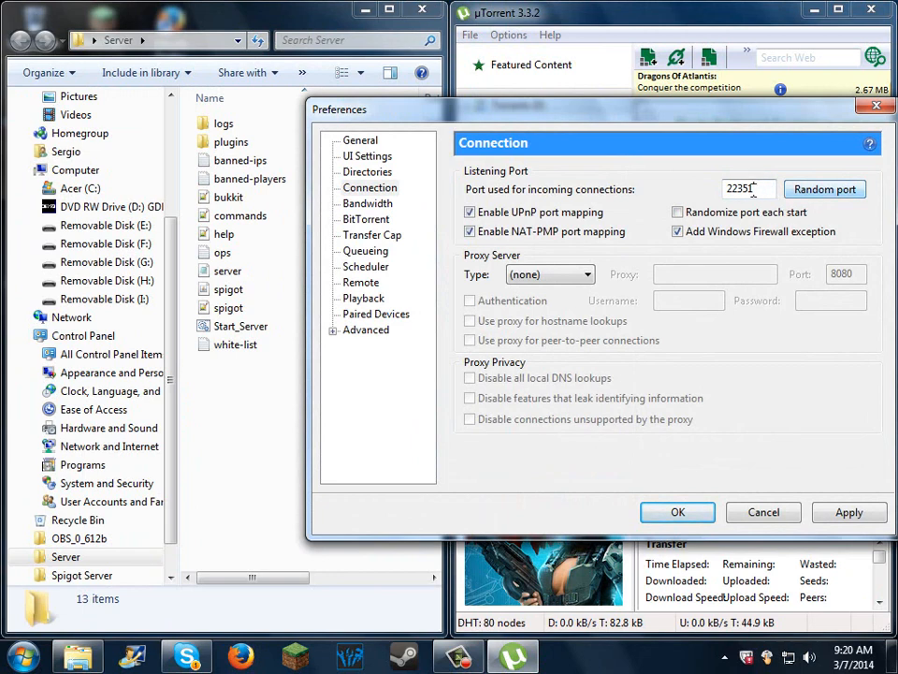
drag(753, 190, 713, 188)
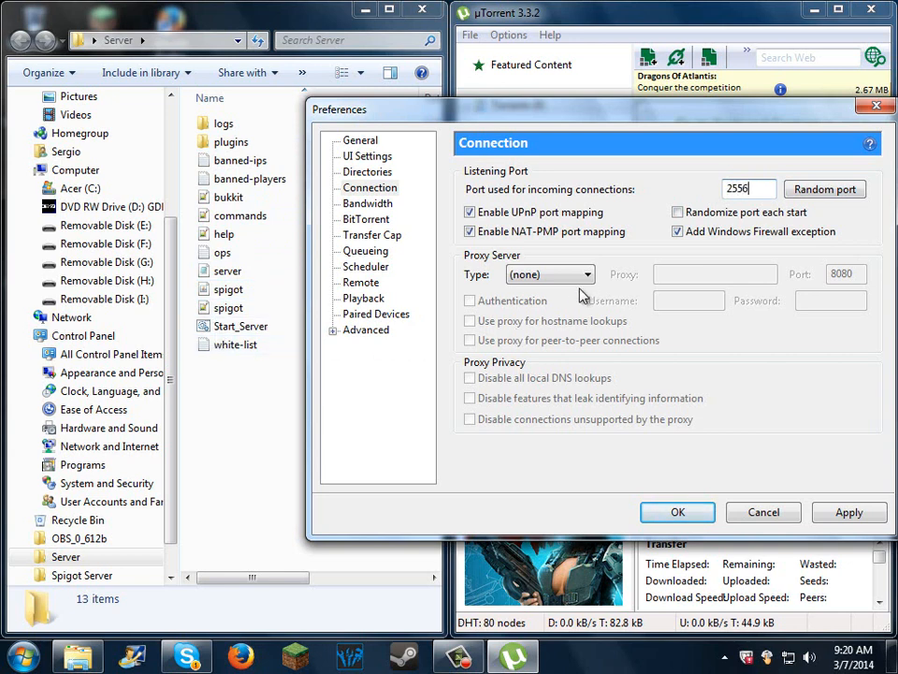
click(817, 517)
click(679, 513)
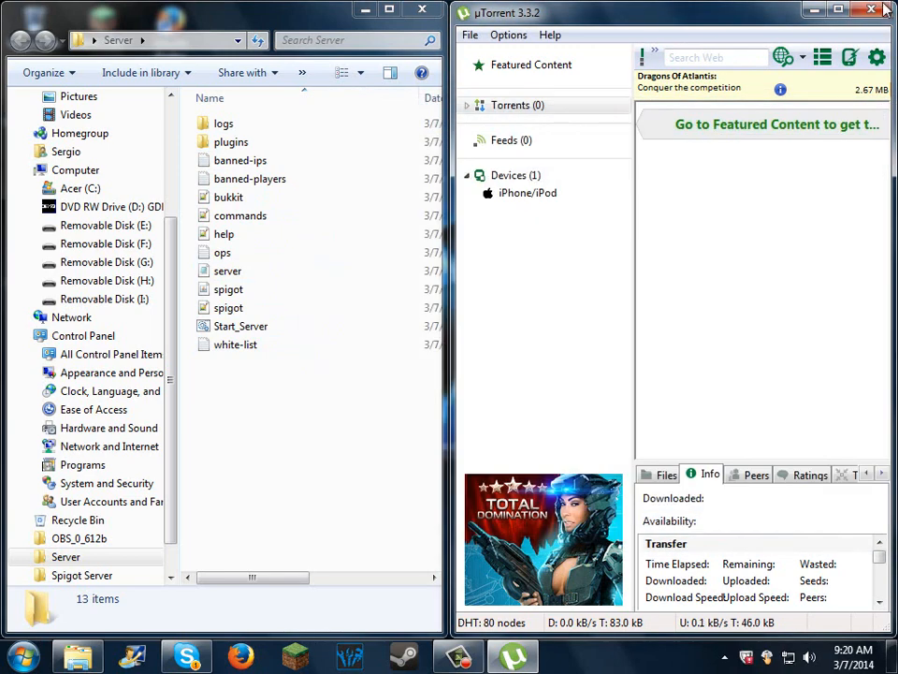
click(874, 9)
click(365, 10)
Step: Try to run ipconfig in a new Command Prompt window, and close that window
click(17, 650)
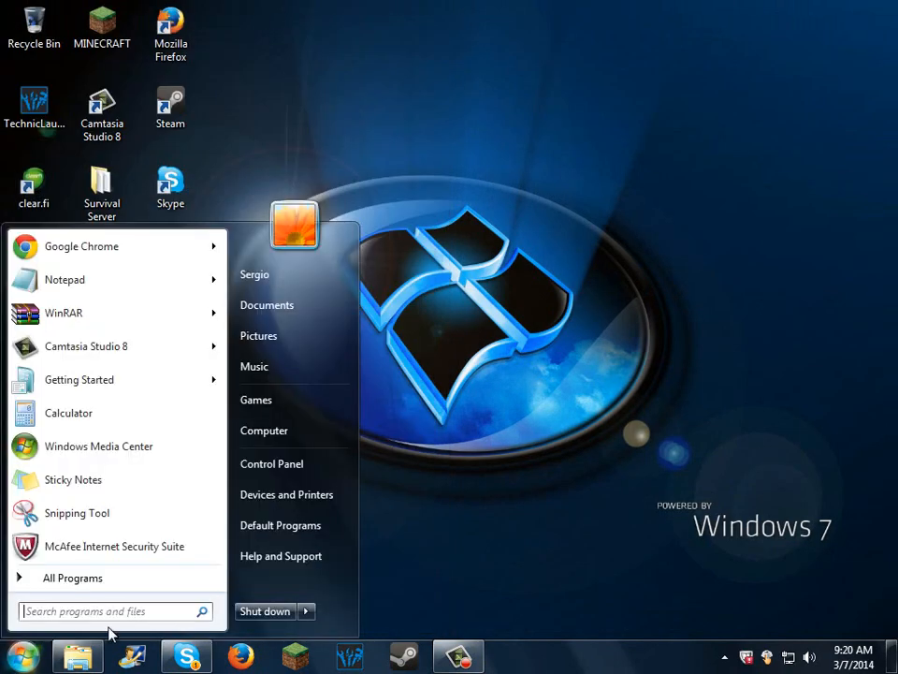
click(143, 615)
text(cmd)
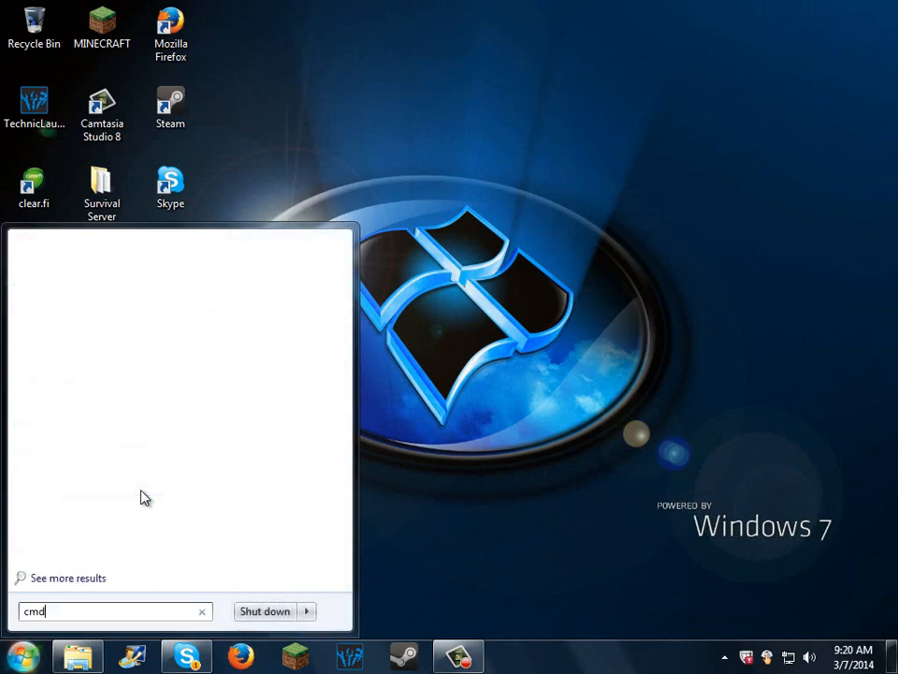
click(74, 279)
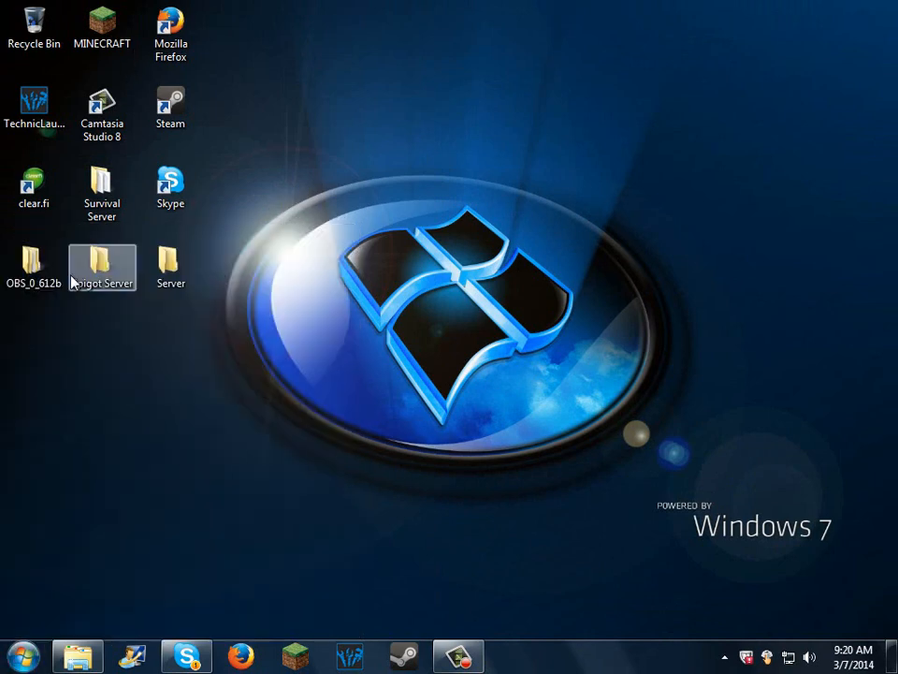
text(ipconfig)
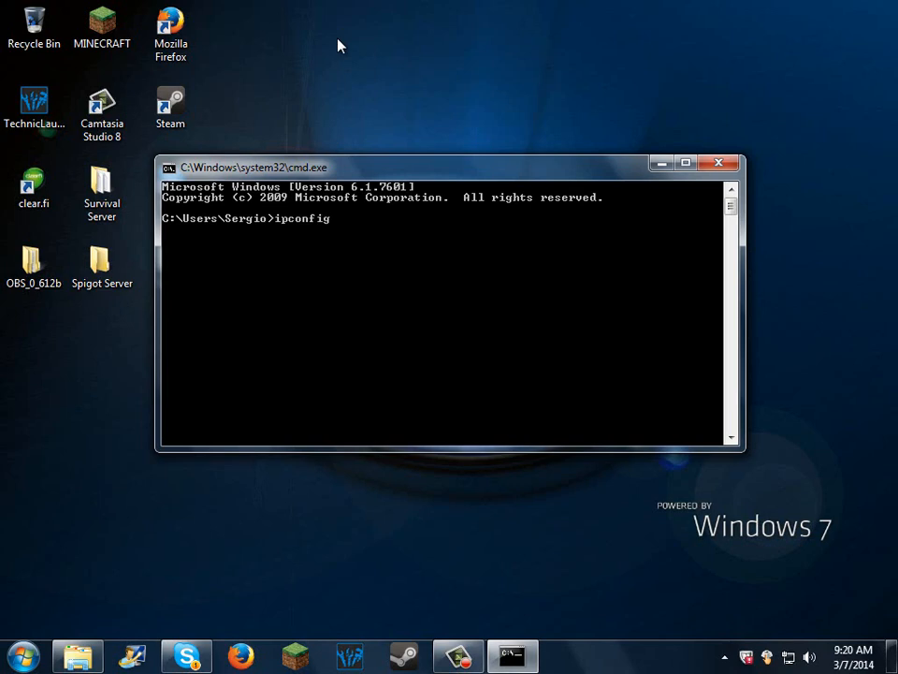
key(Return)
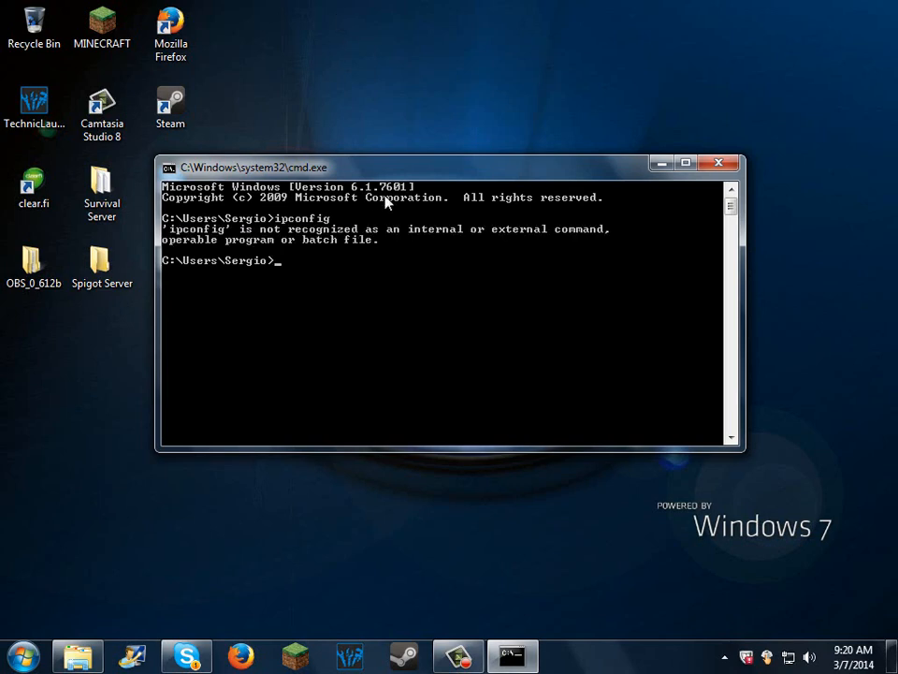
click(719, 164)
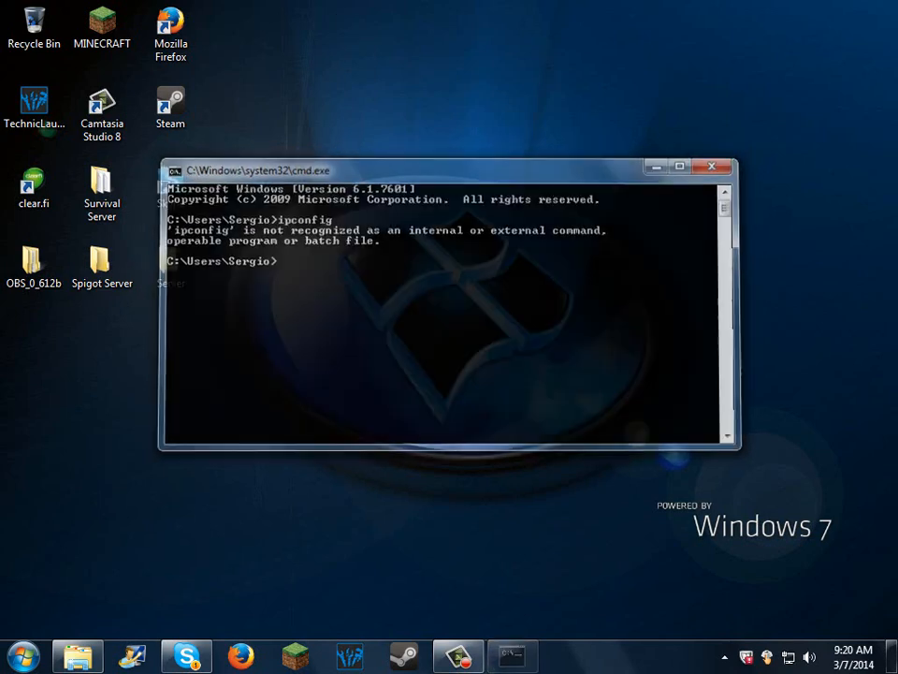
Step: Run ipconfig in a Command Prompt opened as administrator and read the Ethernet adapter's IPv4 address
click(7, 649)
text(cmd)
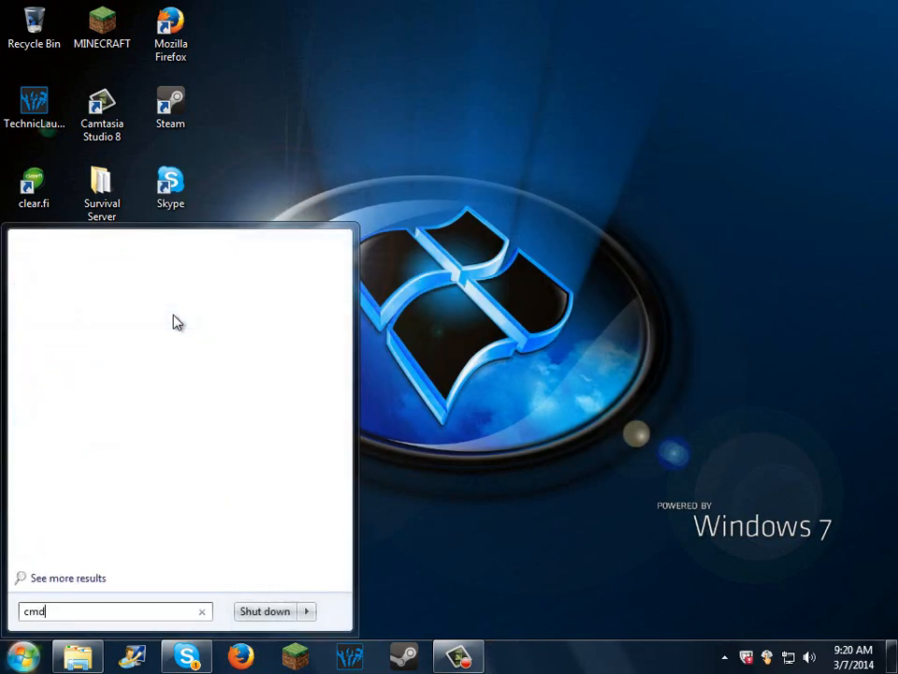
right_click(62, 282)
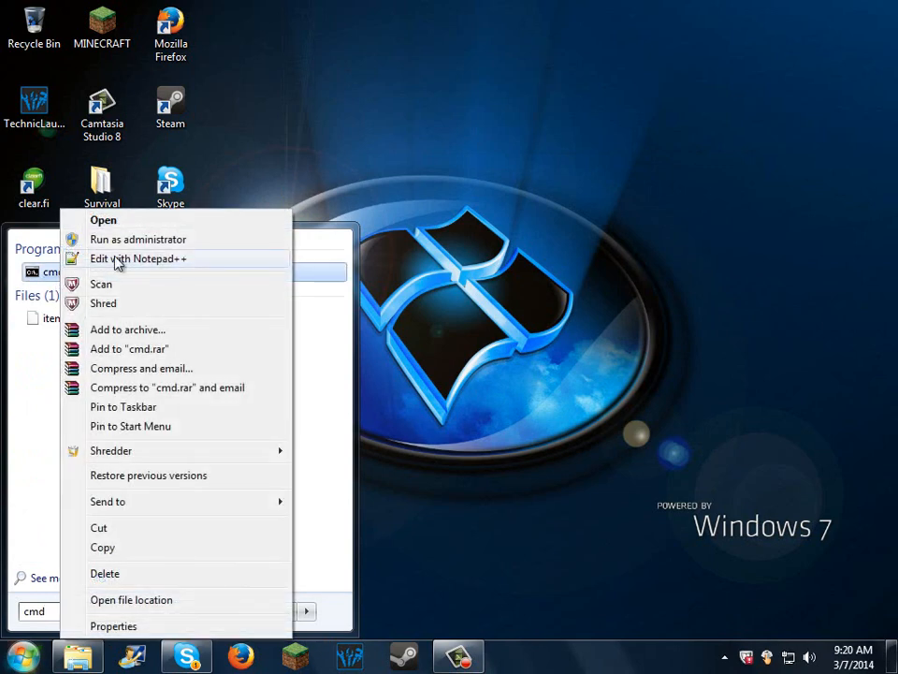
click(207, 241)
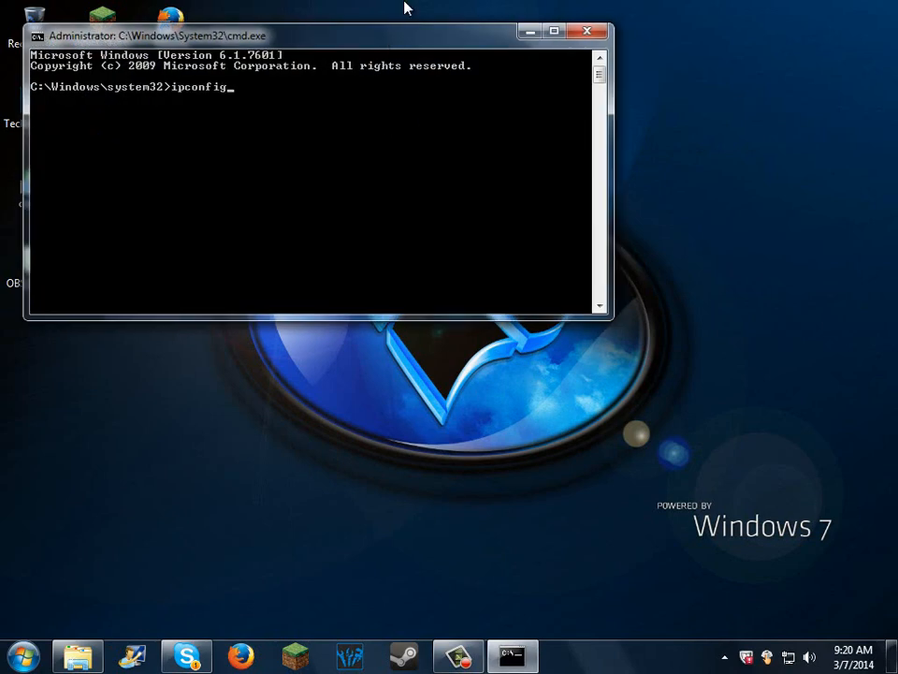
key(Return)
scroll(269, 142, up, 2)
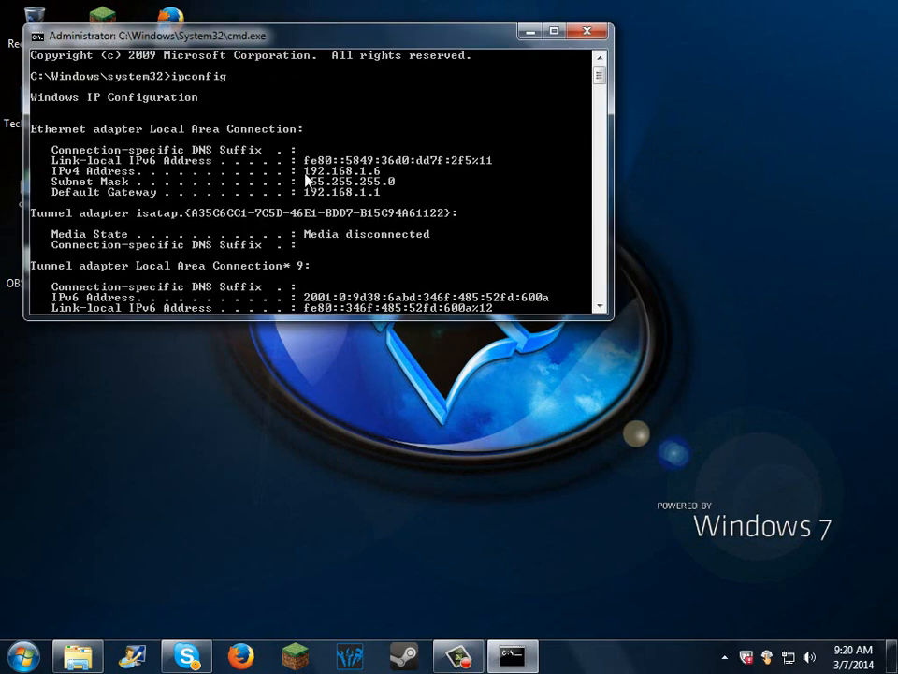
scroll(392, 129, down, 2)
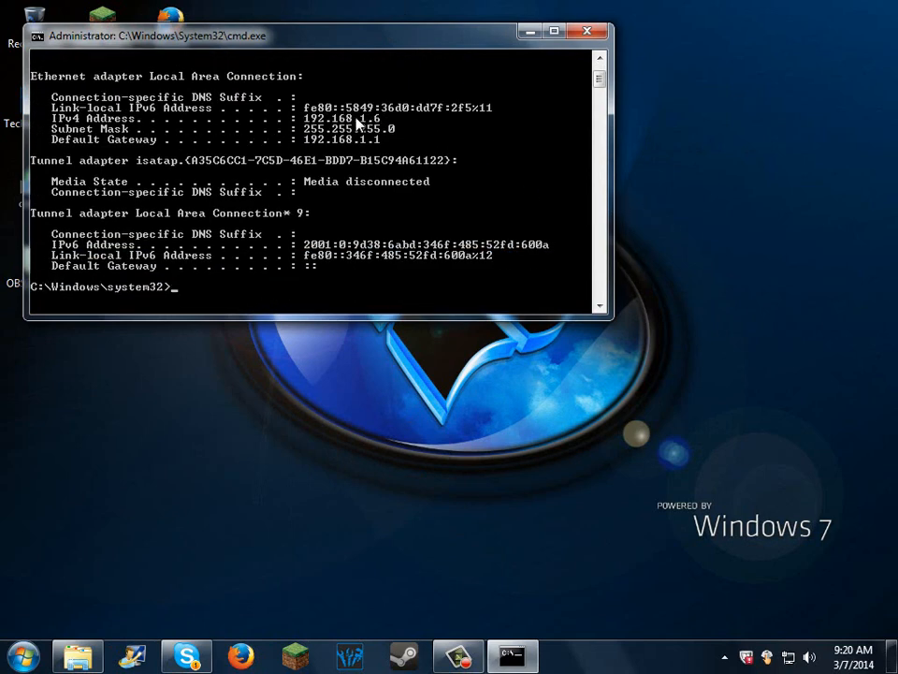
Step: Place the Server folder window beside the Command Prompt, open its server properties file in Notepad, and find the server-ip line
click(78, 656)
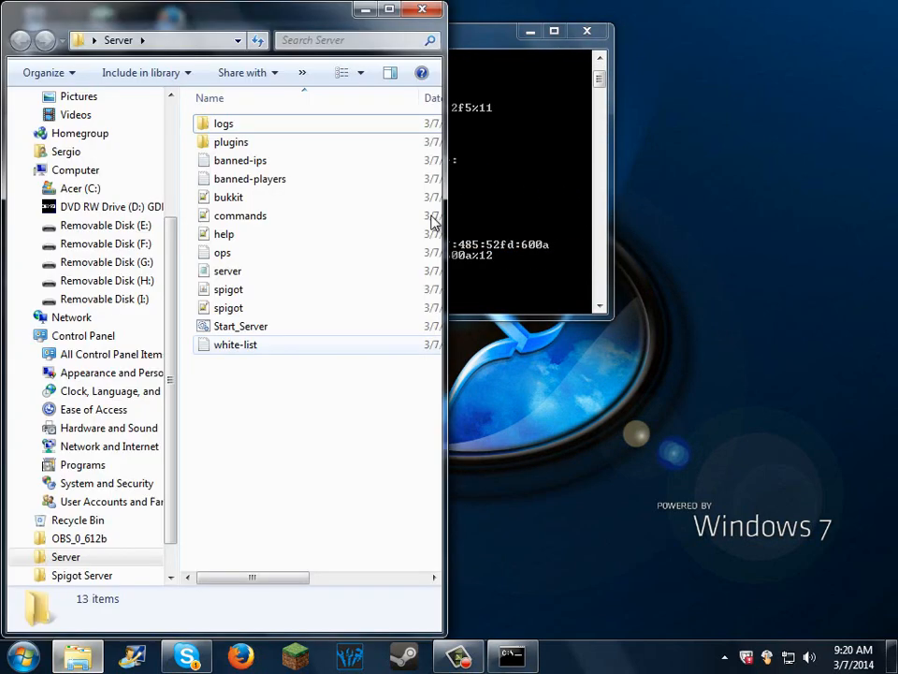
drag(290, 31, 704, 31)
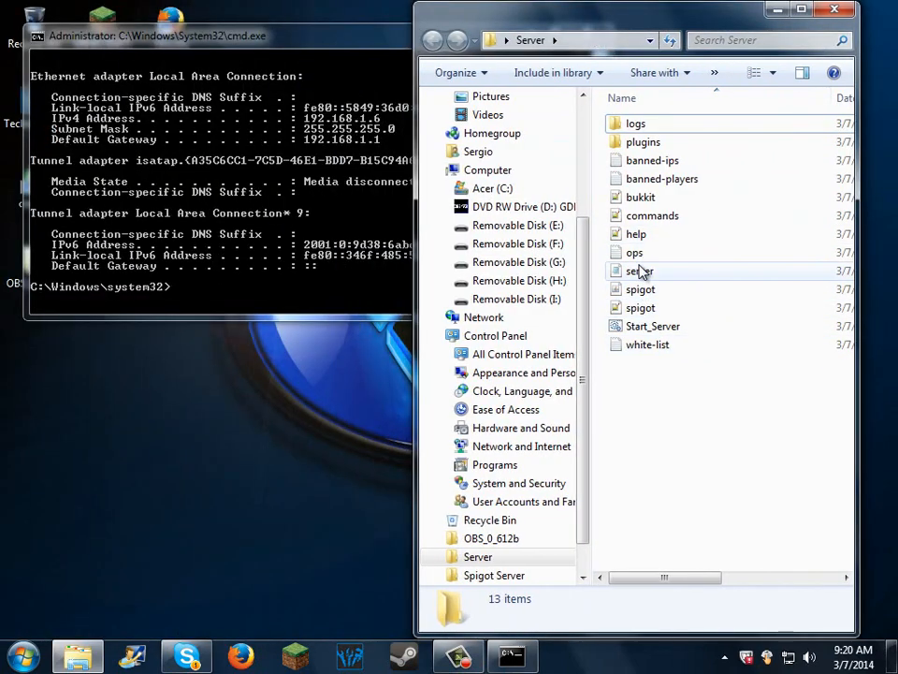
click(641, 272)
double_click(641, 270)
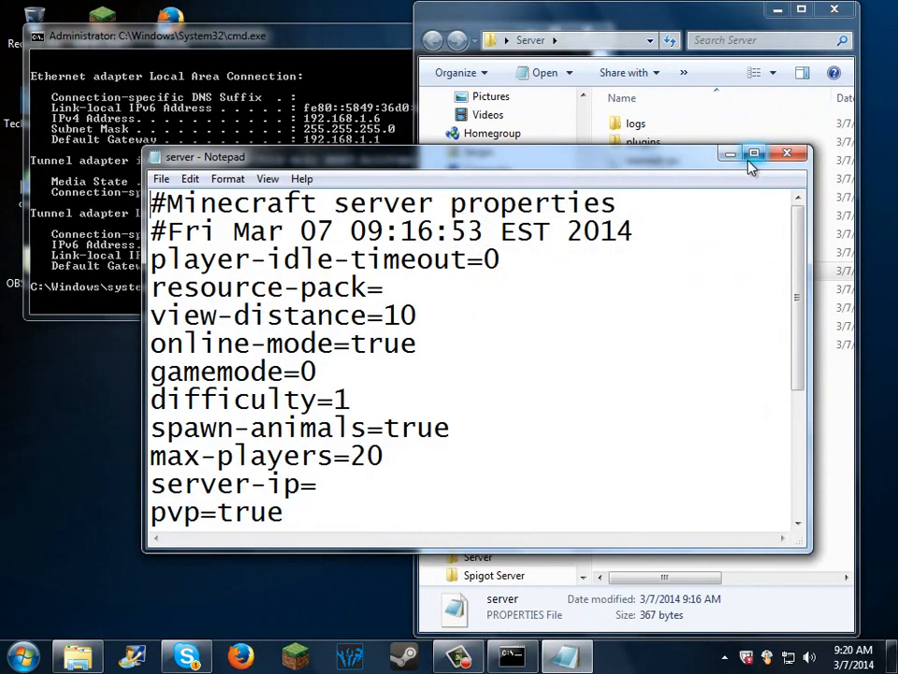
scroll(675, 247, down, 3)
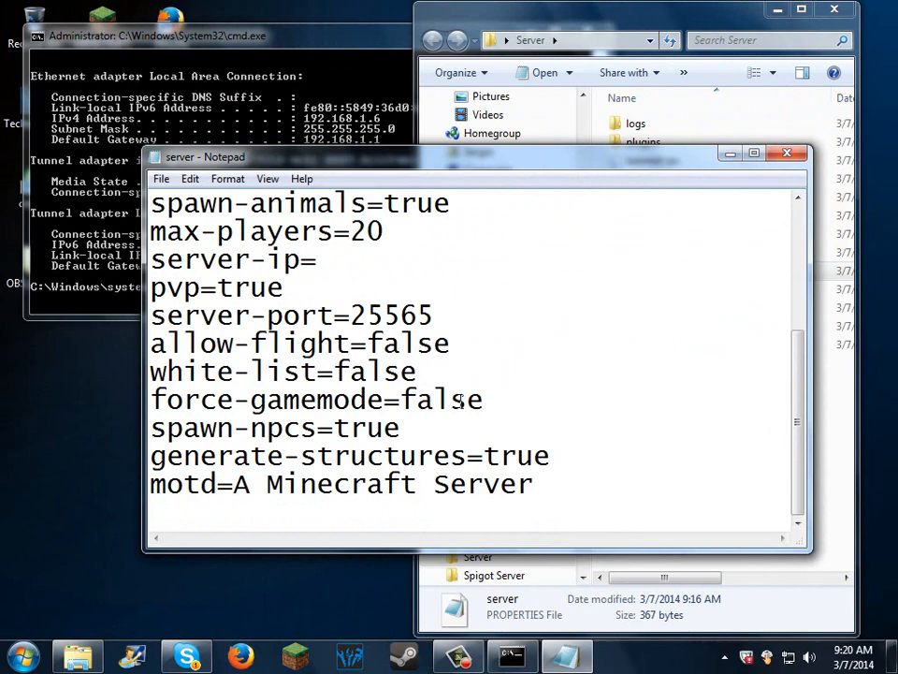
scroll(365, 316, up, 1)
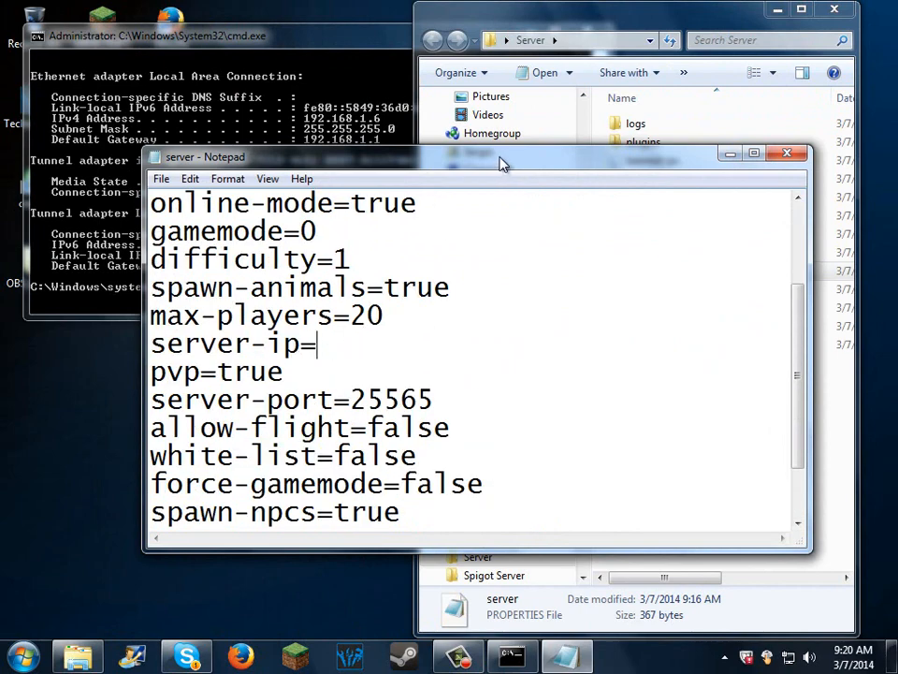
Step: Close the Command Prompt, set server-ip to 192.168.1.6 in the server properties file, and save and close the file
drag(500, 164, 637, 188)
click(280, 33)
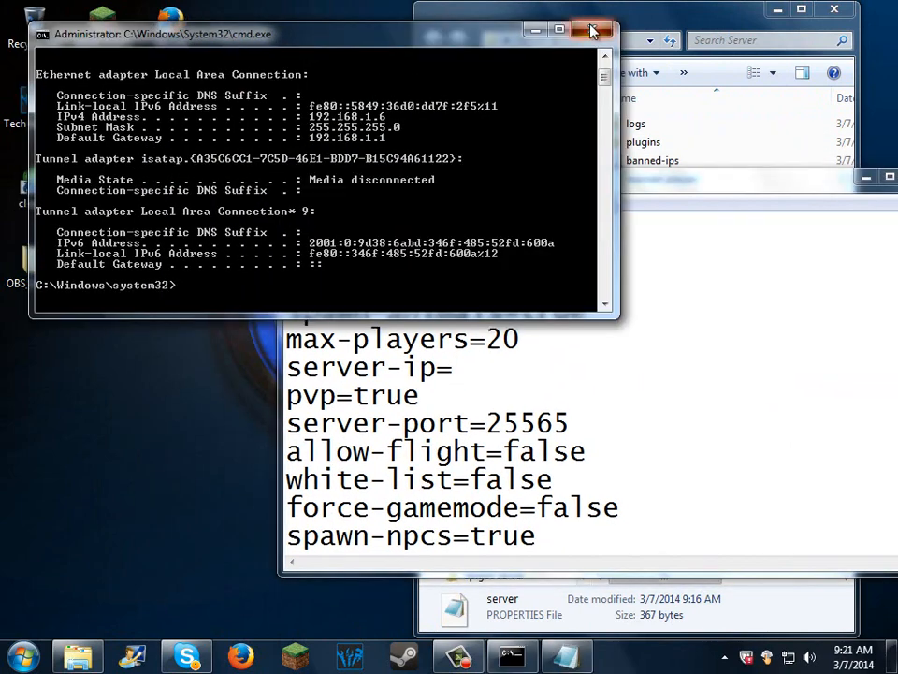
click(591, 31)
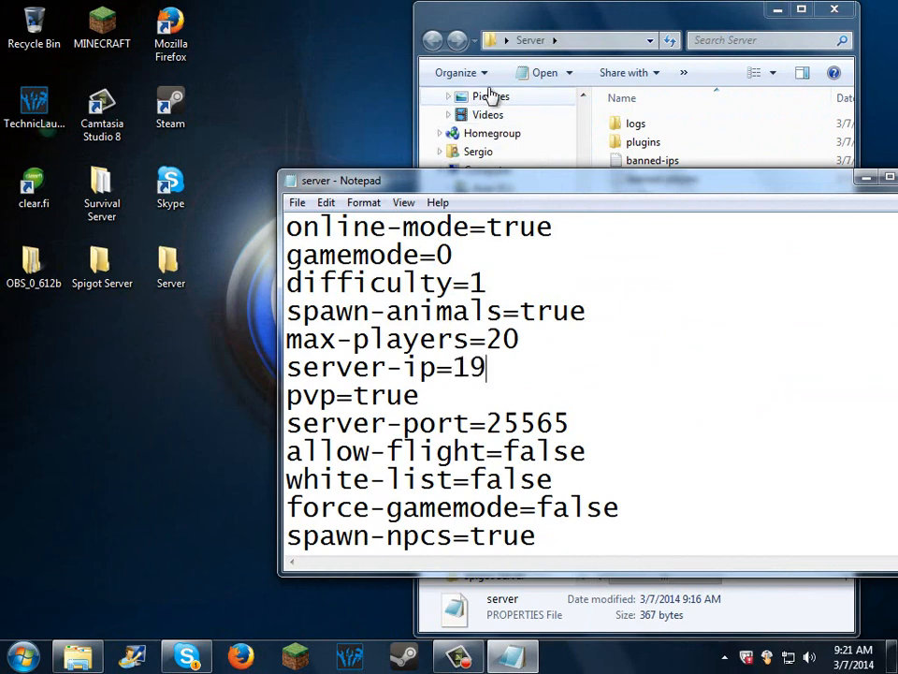
text(192.168.1)
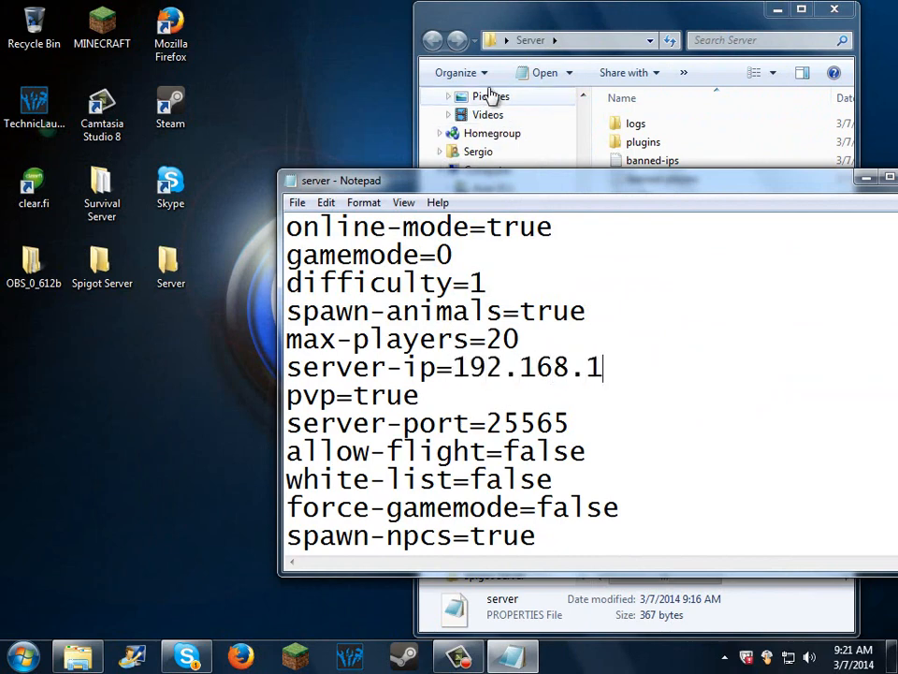
text(.6)
click(297, 203)
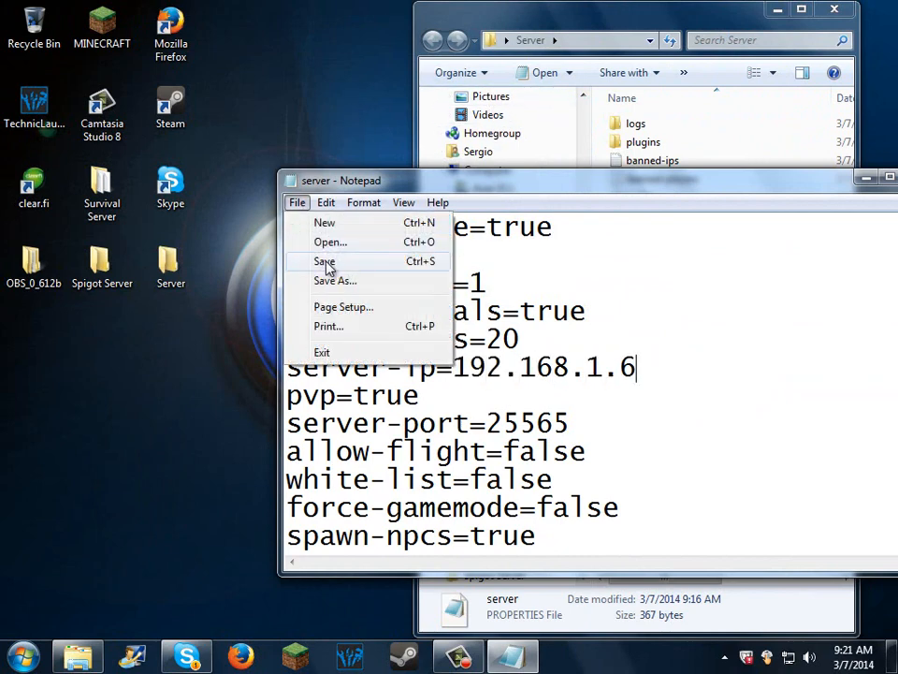
click(323, 259)
drag(475, 181, 265, 174)
click(725, 174)
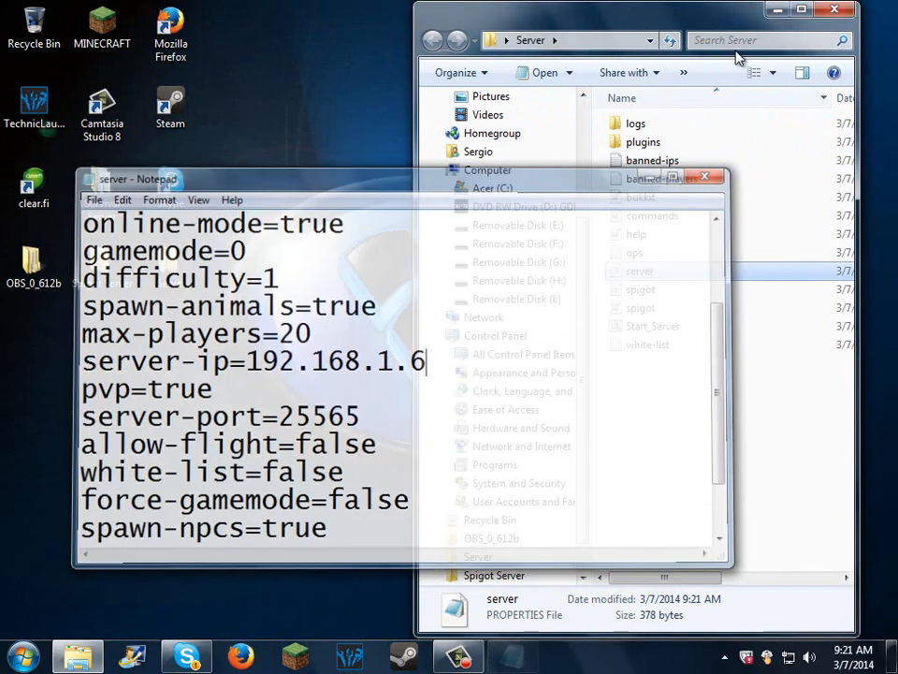
Step: Launch Start_Server from the Server folder, minimize the server console, and close the folder window
drag(540, 22, 333, 42)
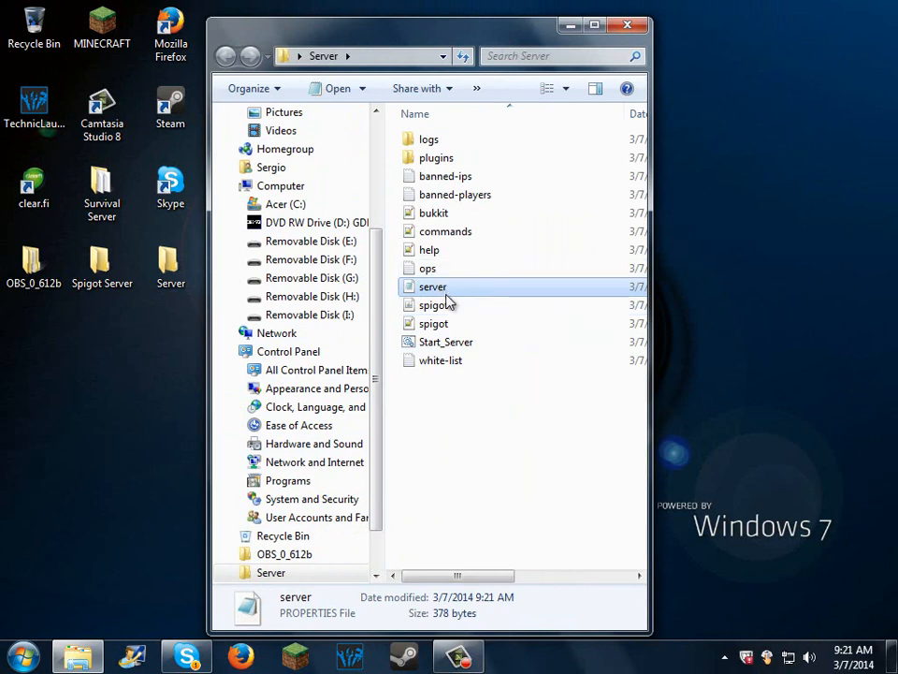
double_click(440, 344)
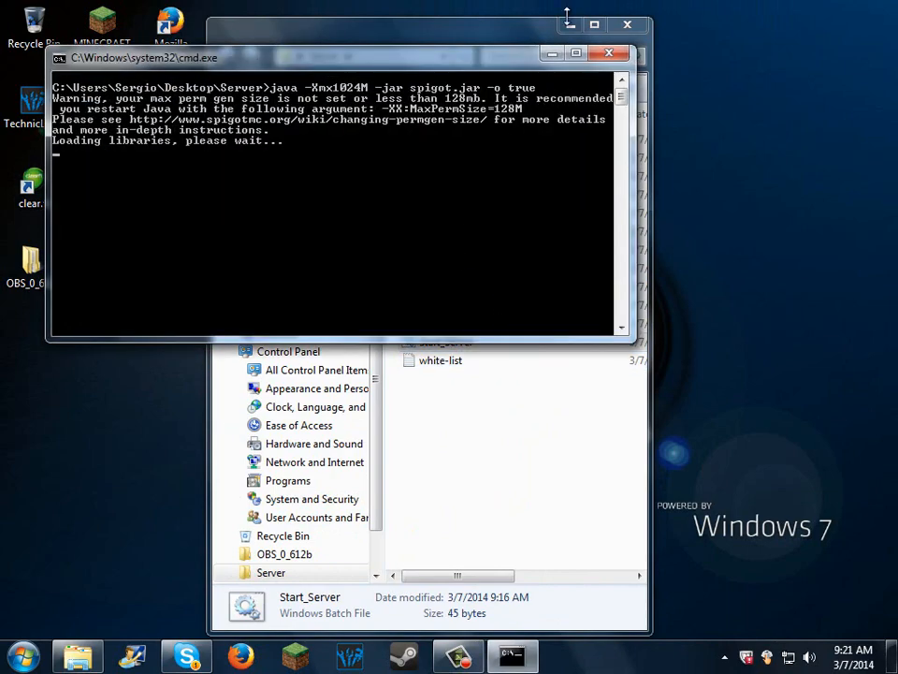
click(566, 24)
click(571, 25)
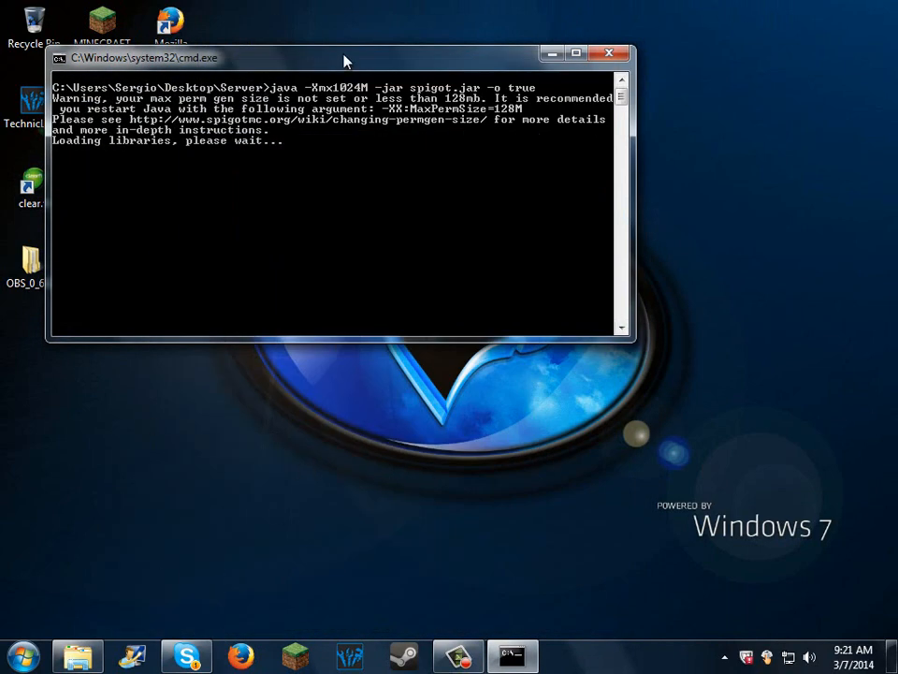
drag(424, 69, 511, 63)
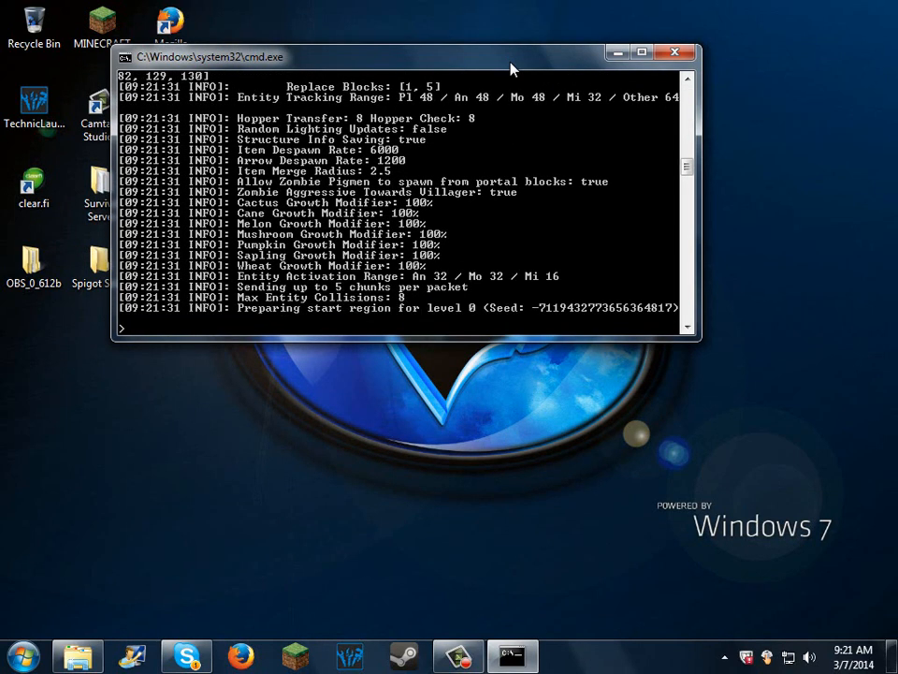
drag(512, 69, 514, 57)
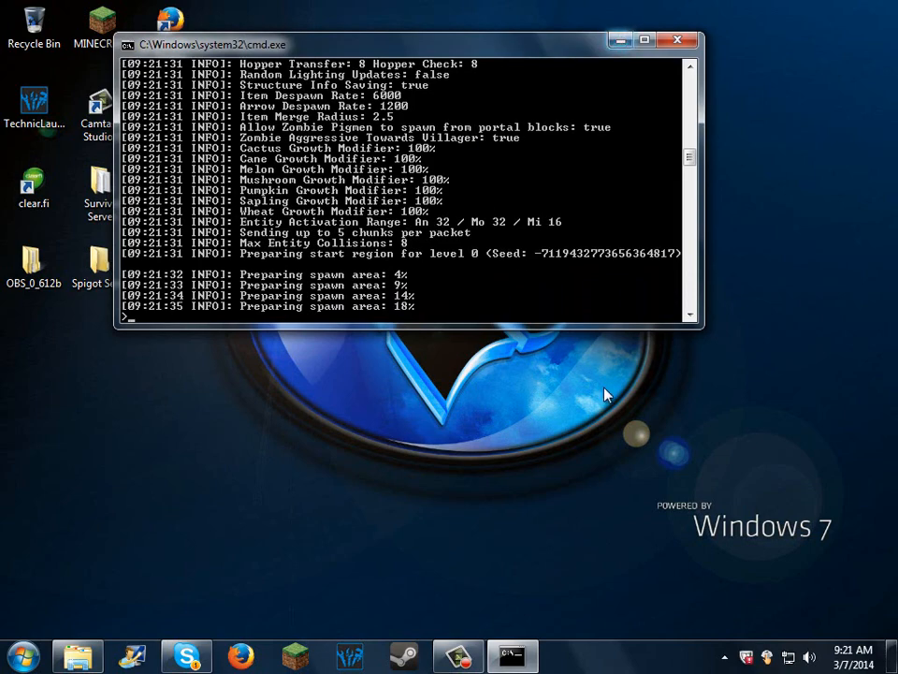
click(617, 42)
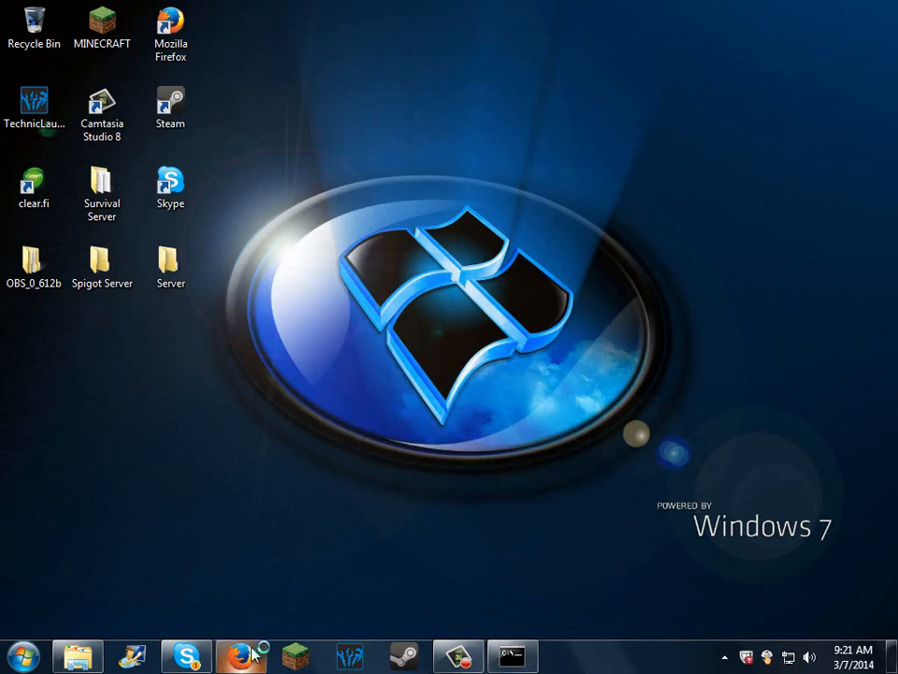
click(78, 657)
click(624, 25)
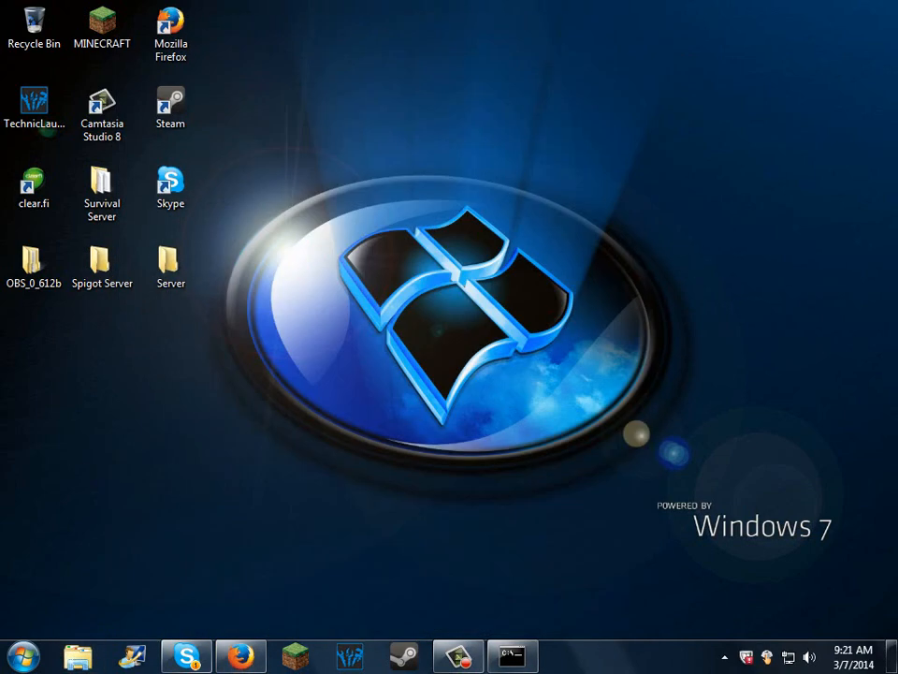
Step: Open google.com in Firefox and enter "My ip address" as the search query
click(240, 657)
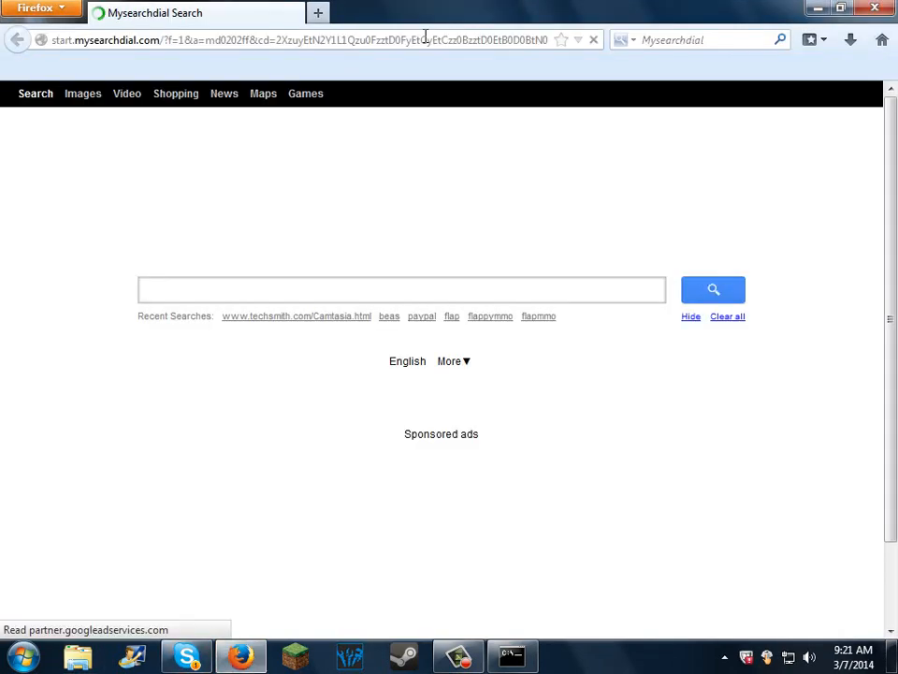
text(google.com/)
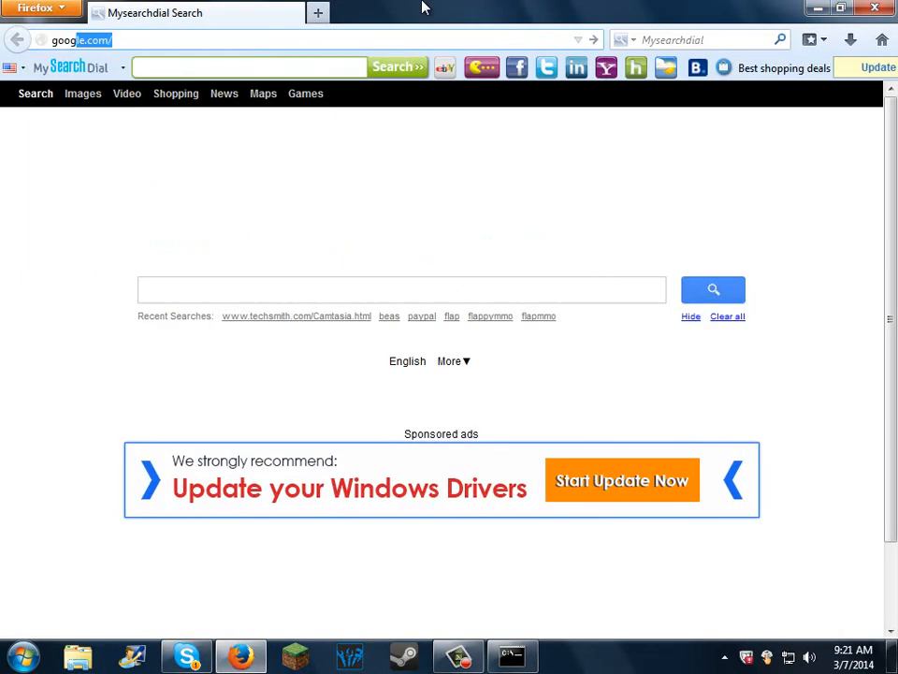
key(Return)
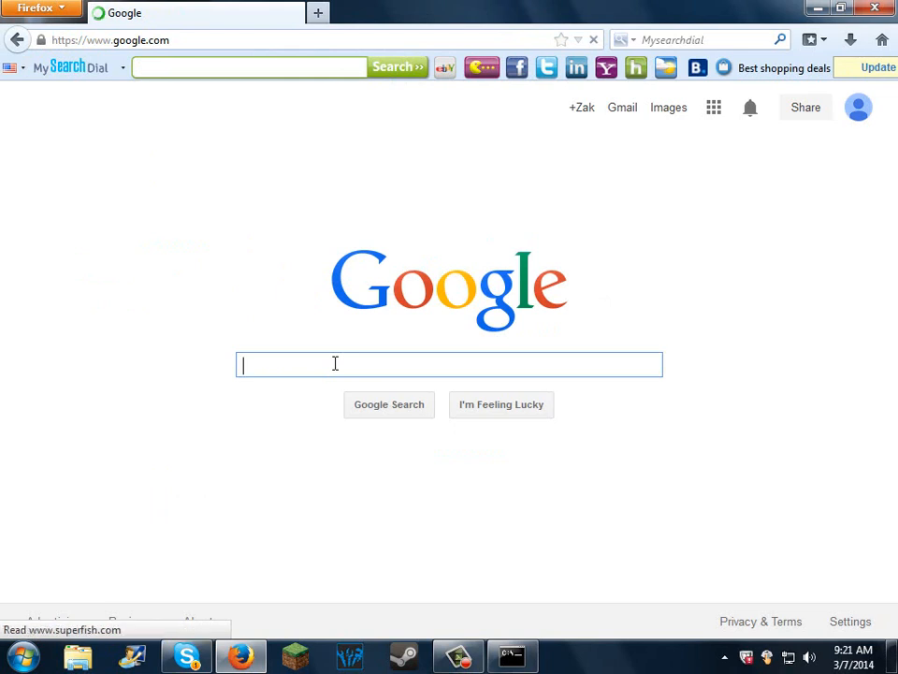
text(My ip a)
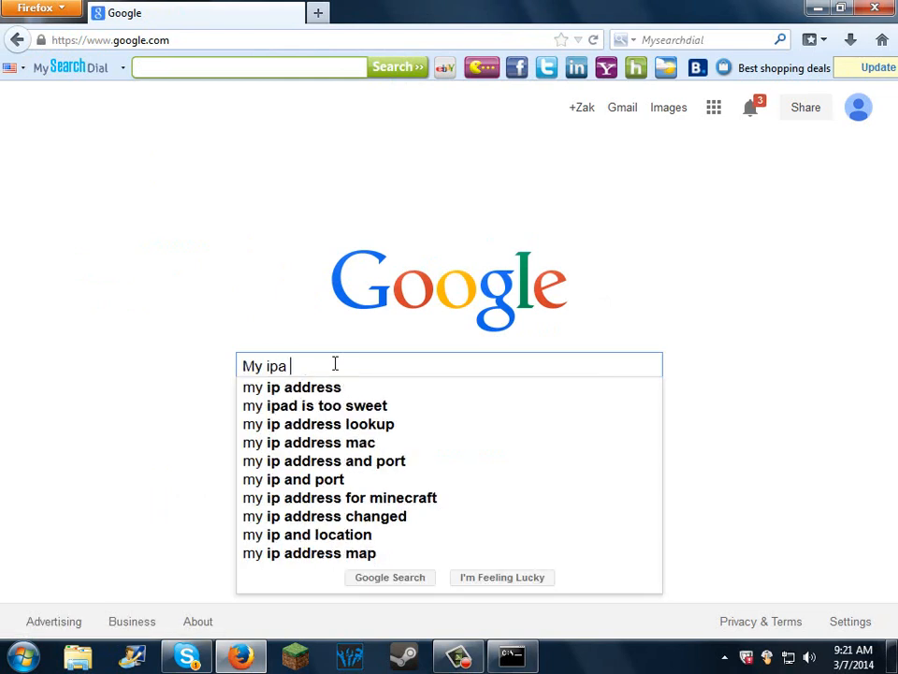
key(BackSpace)
text(address)
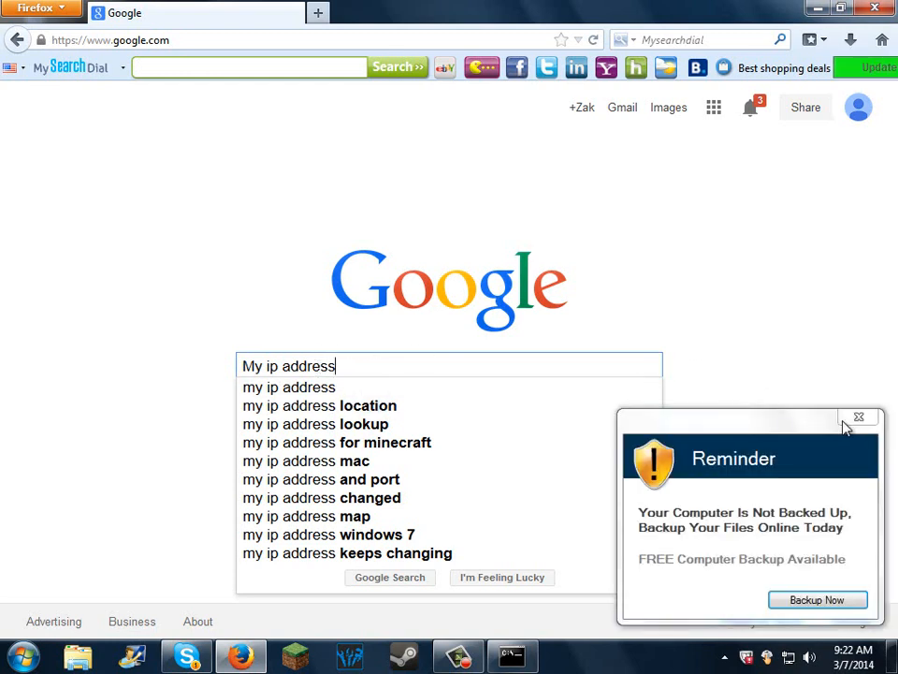
Step: Dismiss the computer backup reminder and close Firefox
click(856, 423)
click(855, 423)
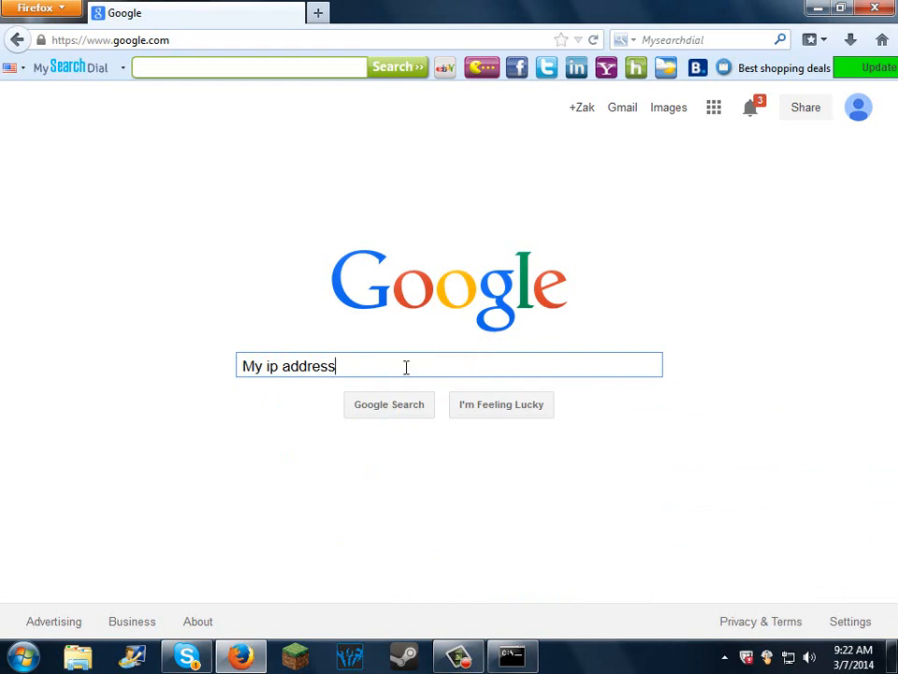
click(878, 7)
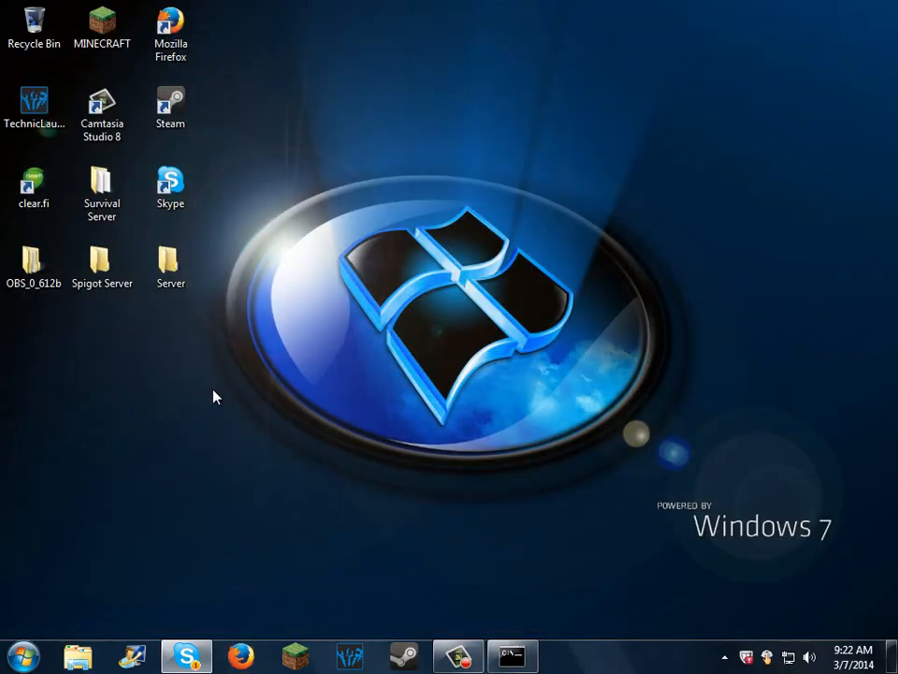
Step: Reopen the server properties file from the desktop's Server folder, check its server-ip entry, and close the file
double_click(178, 259)
double_click(433, 360)
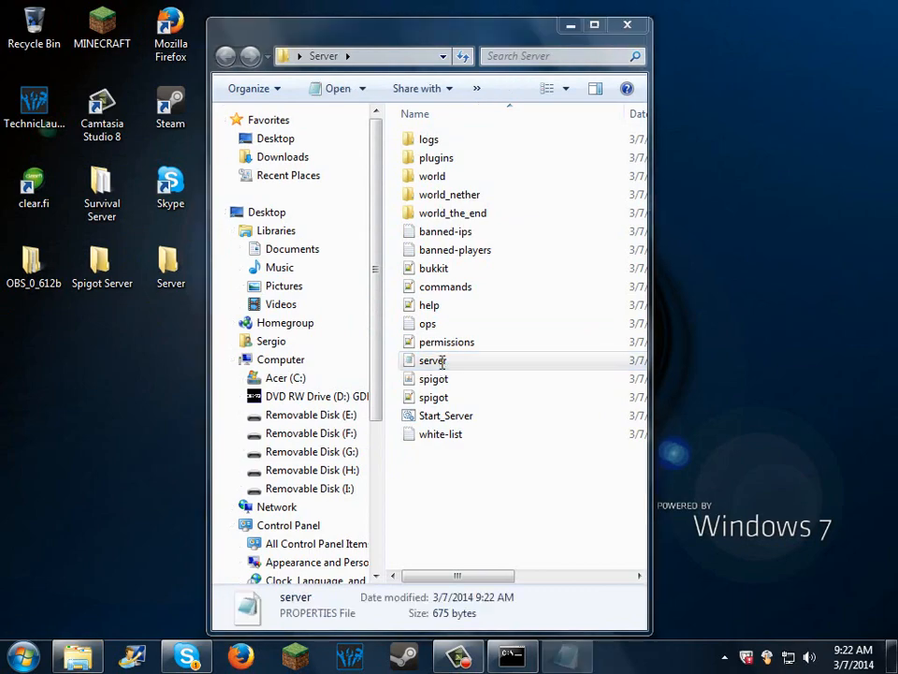
scroll(351, 401, down, 3)
scroll(342, 387, up, 1)
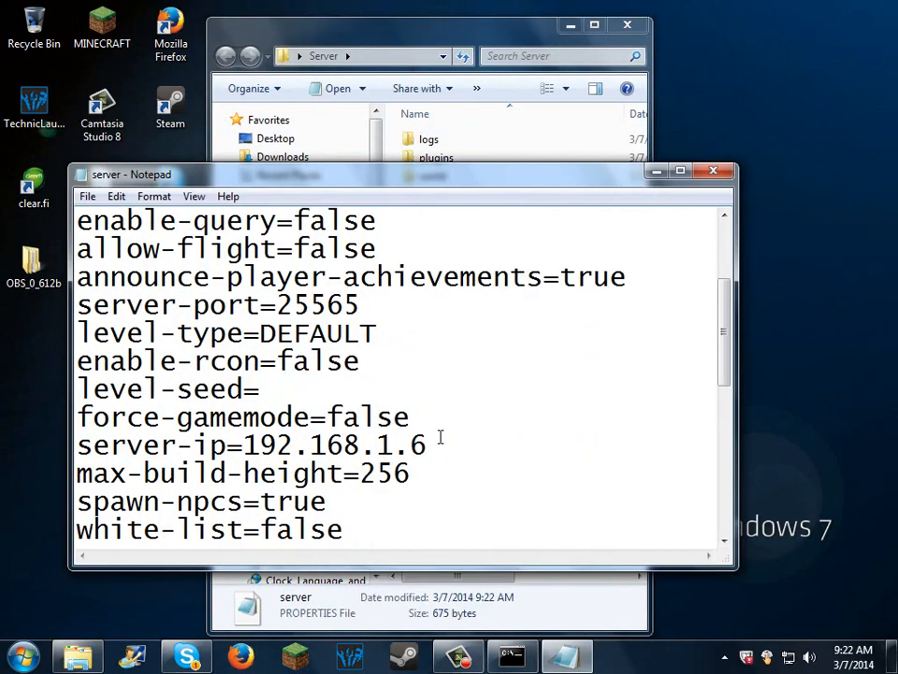
mouse_move(440, 437)
mouse_down()
mouse_move(259, 442)
mouse_move(428, 444)
mouse_up()
click(713, 171)
Step: Shut down the Minecraft server with the stop command, and close its console and the Server folder
click(512, 655)
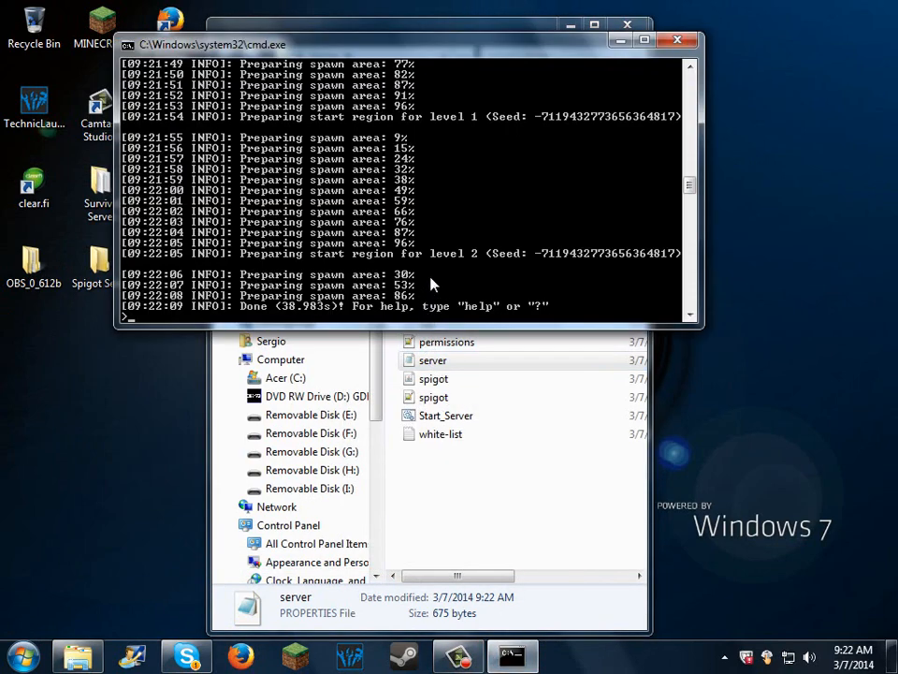
text(stop)
key(Return)
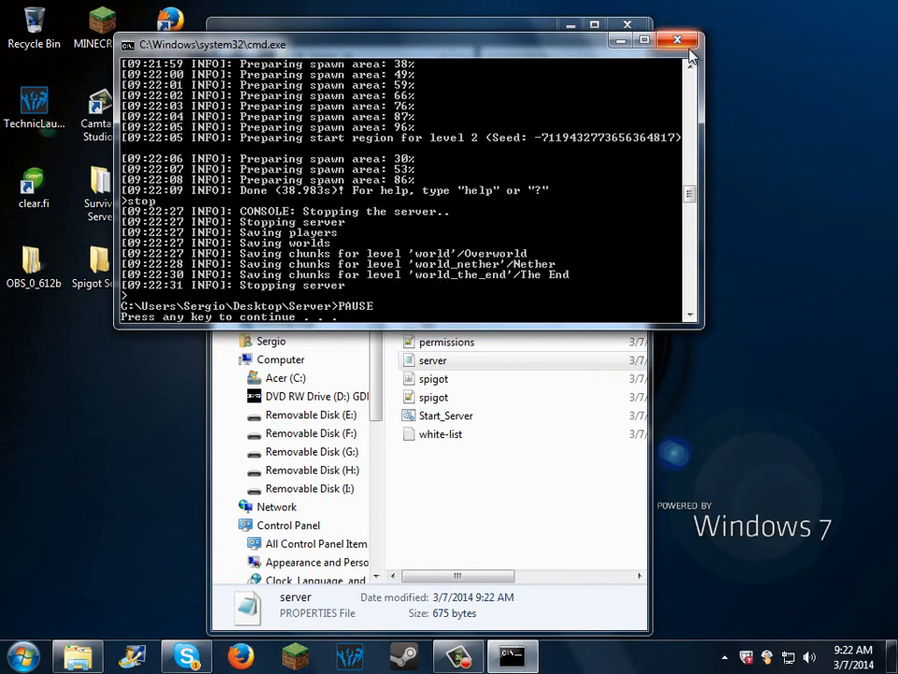
key(Return)
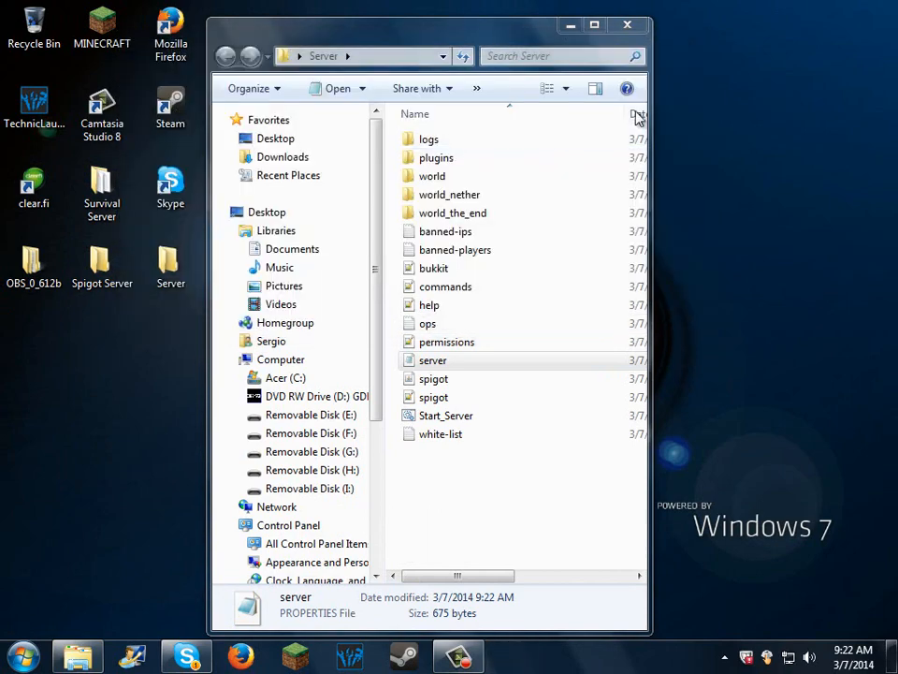
click(629, 26)
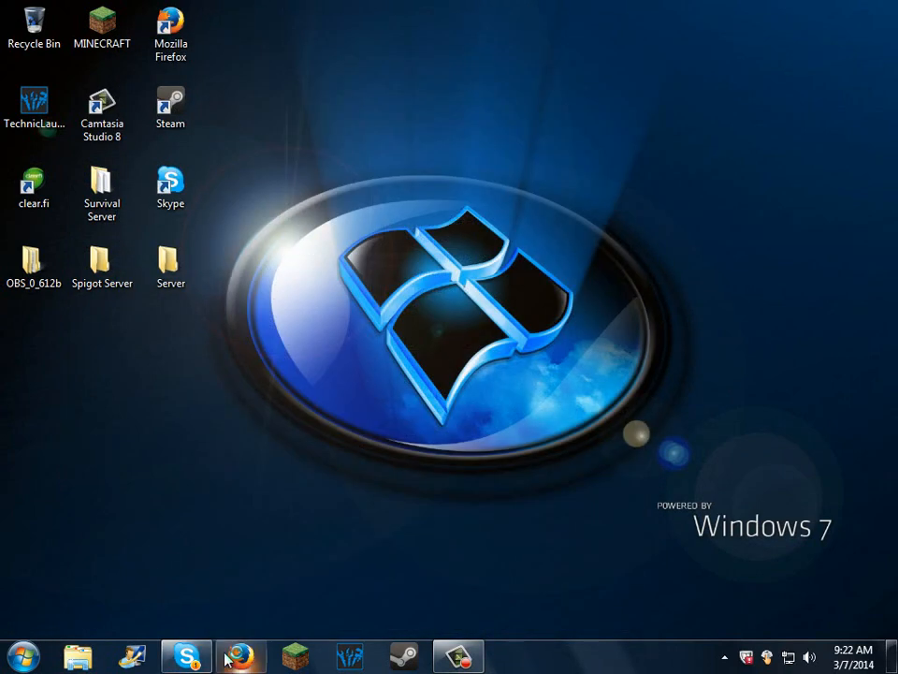
Step: Open Google in Firefox and search for "world edit download"
click(239, 657)
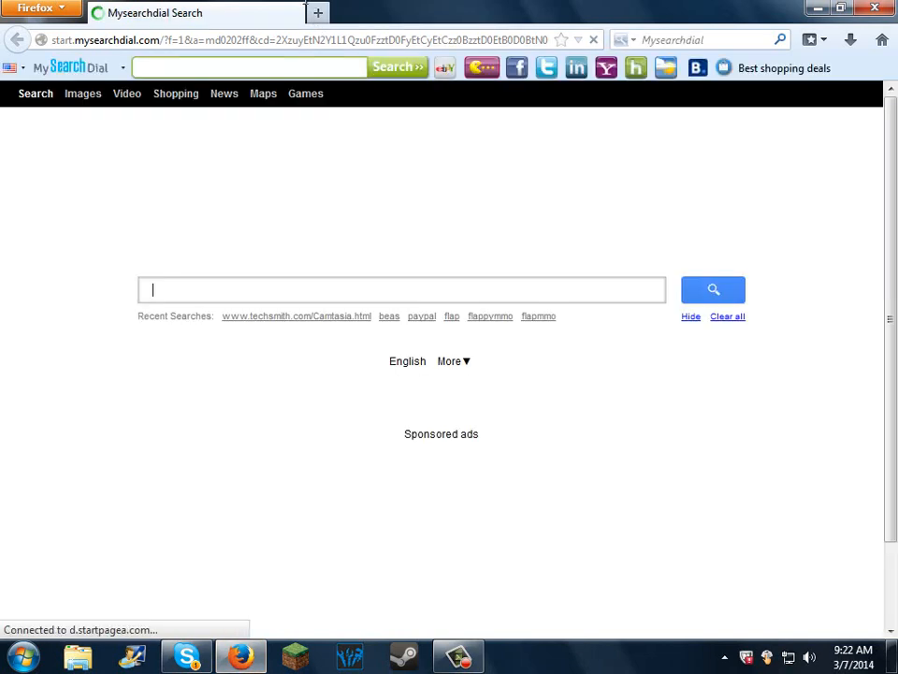
click(321, 41)
text(google.com)
key(Return)
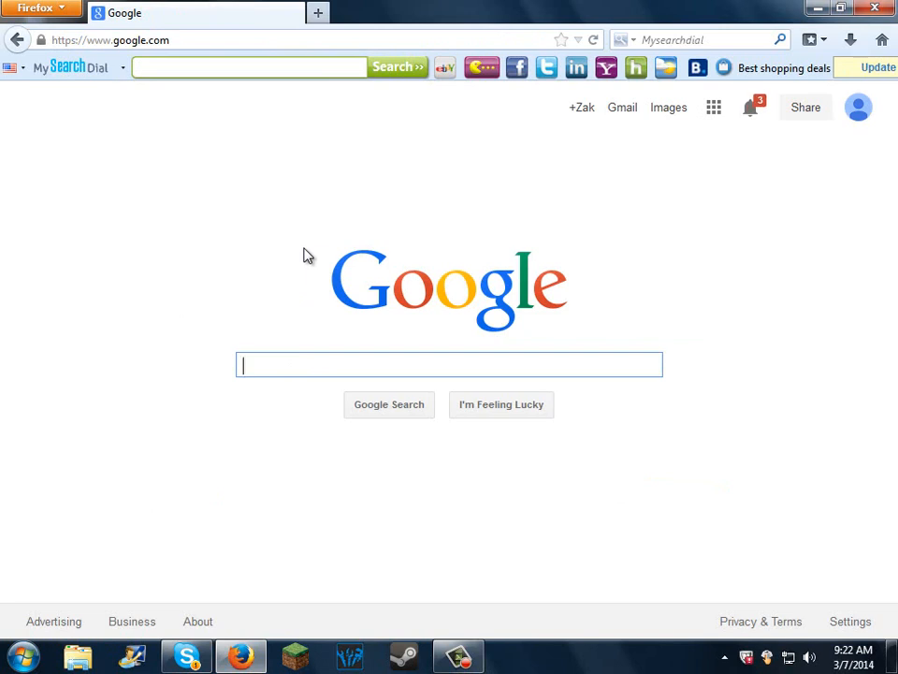
text(world edit )
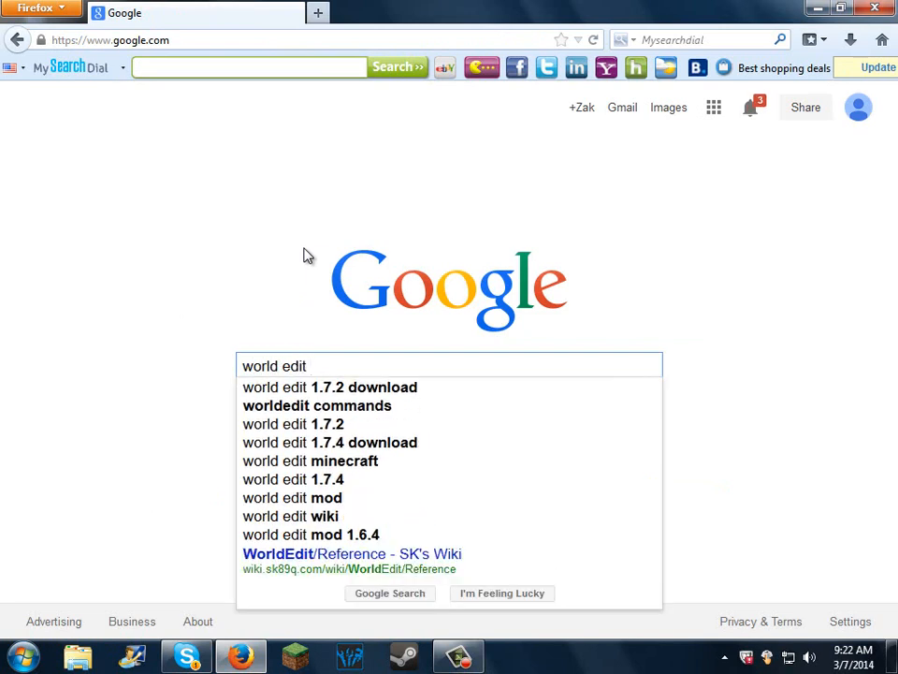
text(download)
key(Return)
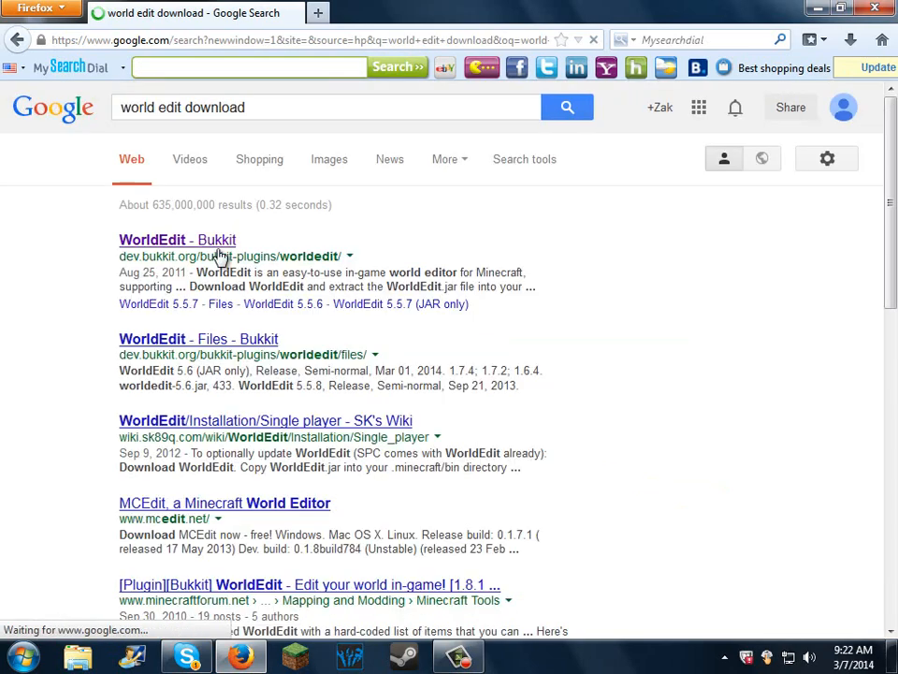
Step: Open the WorldEdit page on Bukkit from the results, close the search tab, and download the WorldEdit 5.6 zip file
click(221, 255)
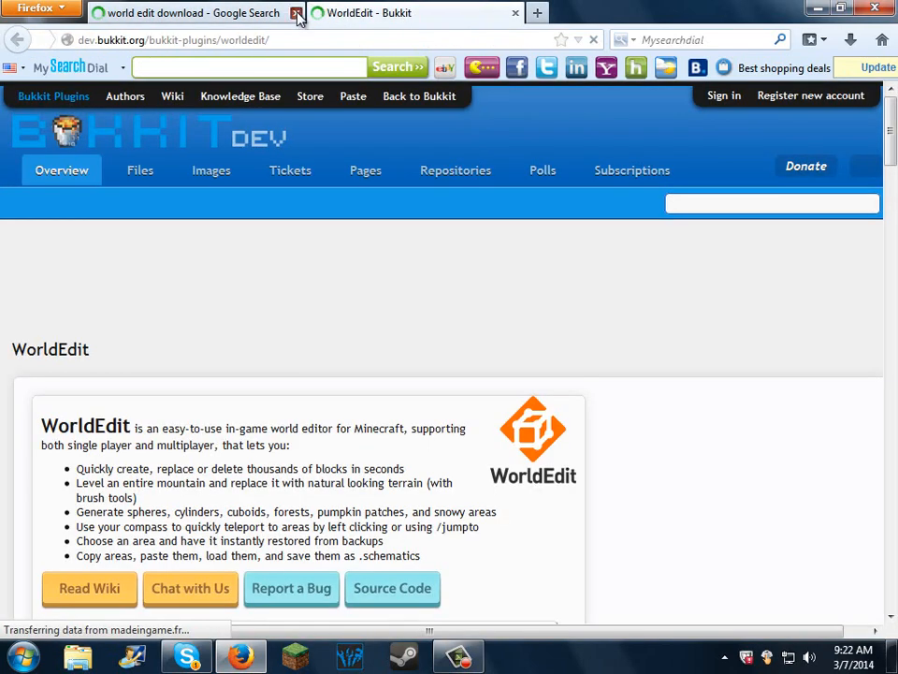
click(297, 13)
scroll(644, 344, down, 4)
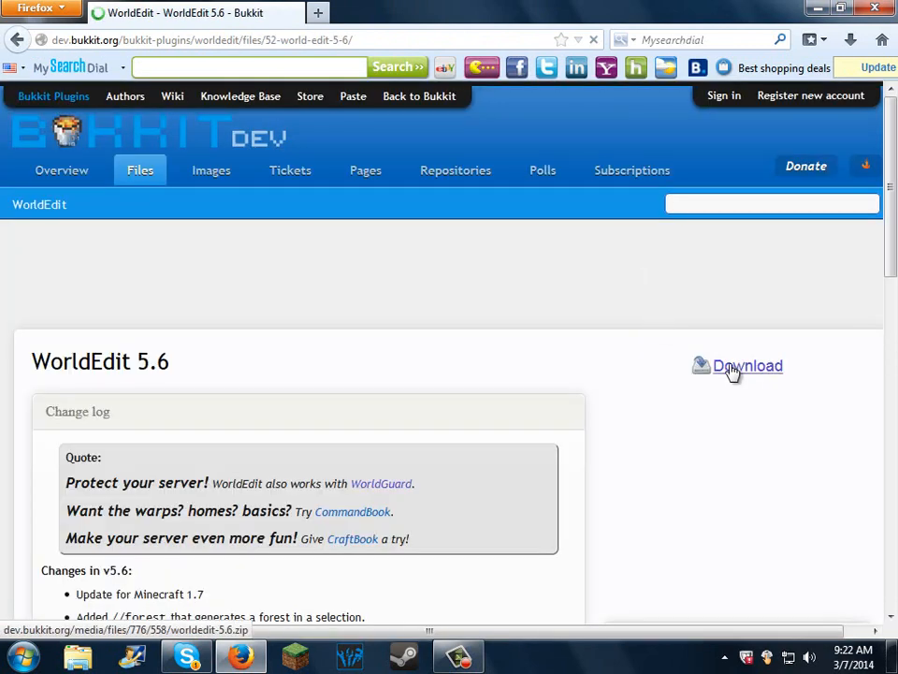
click(727, 370)
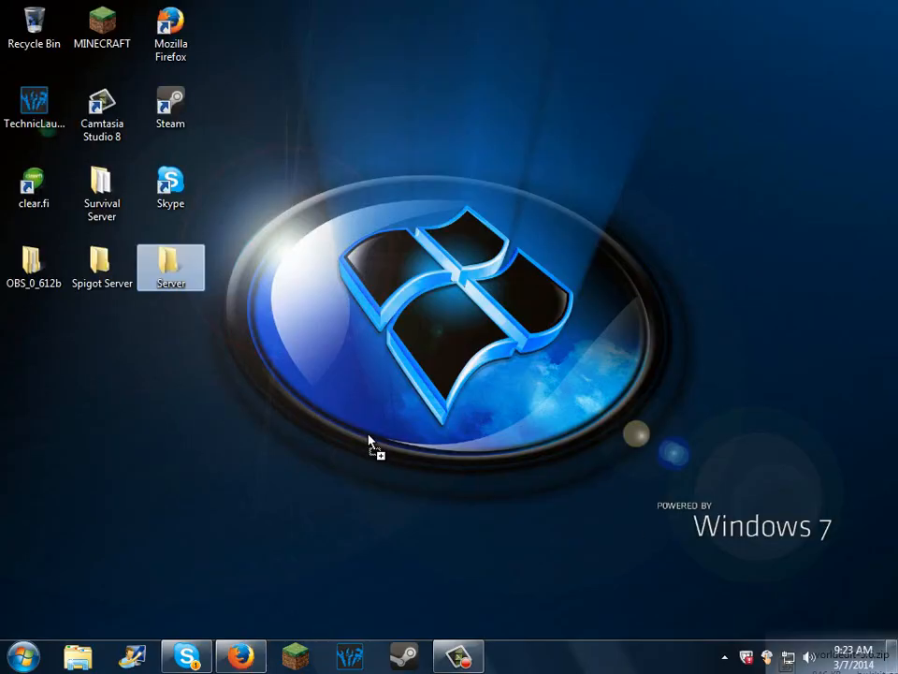
Step: Place the downloaded worldedit-5.6 archive on the desktop and close Firefox
drag(369, 440, 192, 350)
click(241, 656)
click(875, 8)
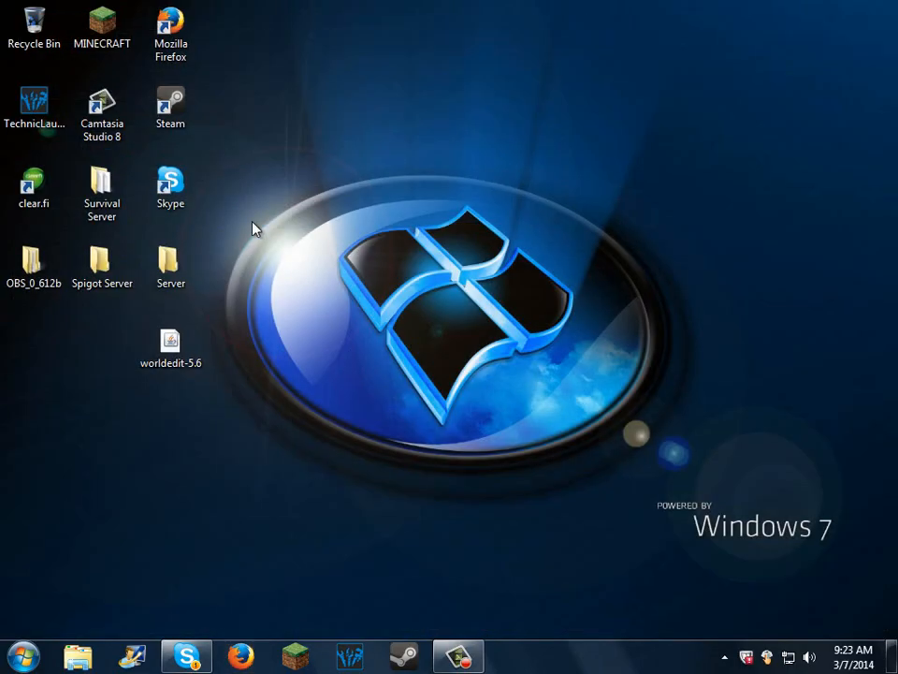
Step: Open the plugins folder inside the desktop's Server folder and shift its window clear of the desktop icons
double_click(170, 264)
double_click(435, 157)
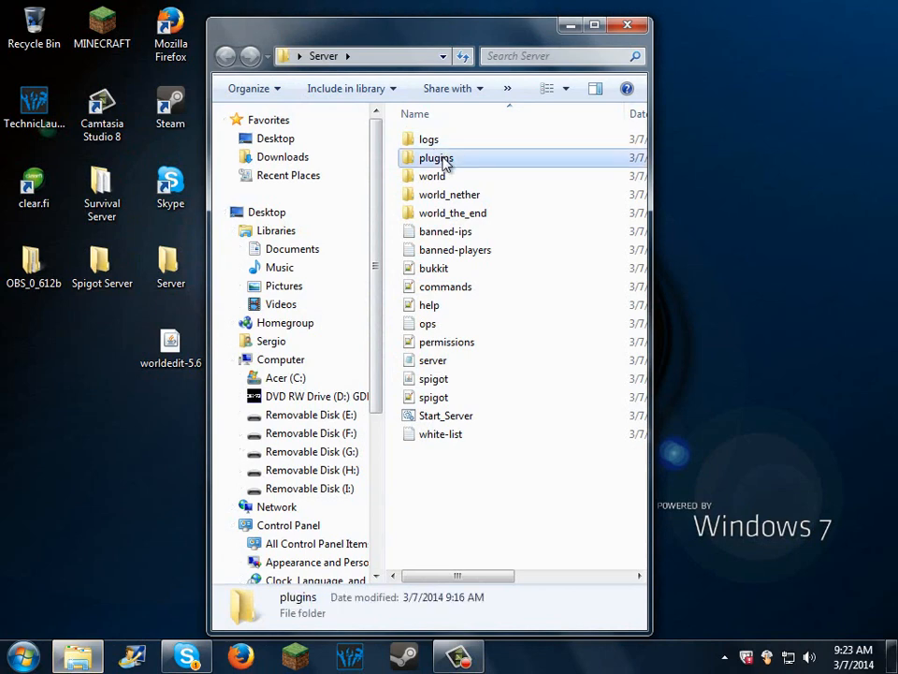
drag(453, 48, 524, 47)
Step: Open the worldedit-5.6 archive with WinRAR, point out WorldEdit.jar inside it, and close the archive window
drag(168, 365, 185, 426)
right_click(176, 351)
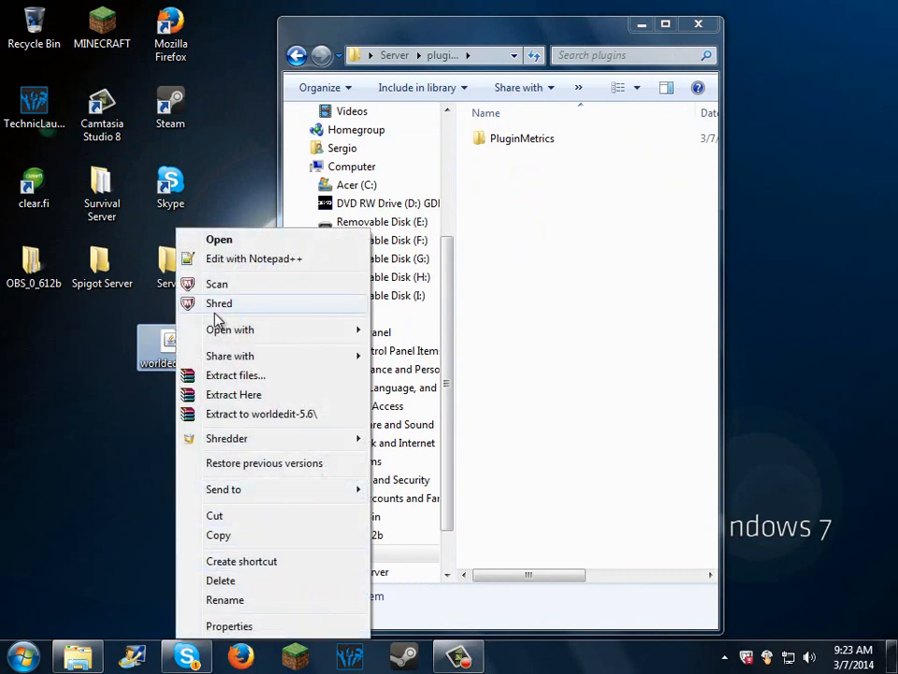
mouse_move(252, 333)
click(421, 393)
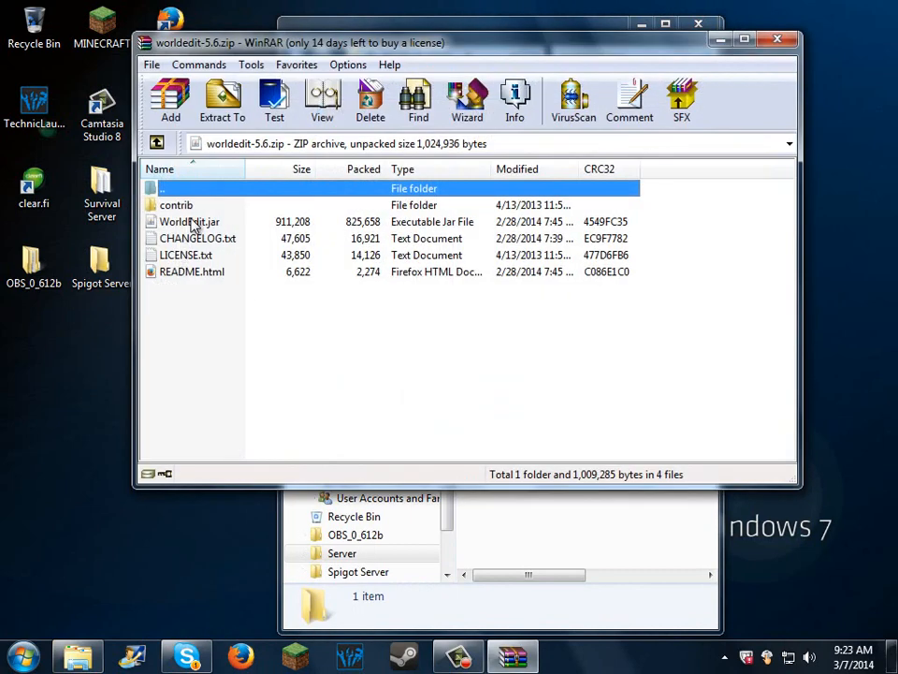
drag(194, 225, 200, 215)
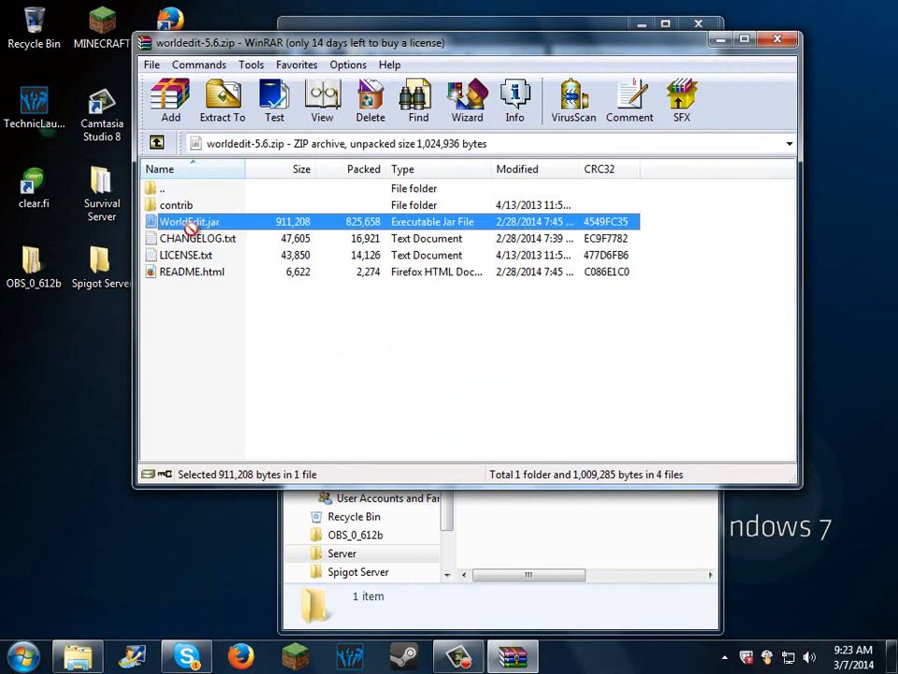
click(786, 43)
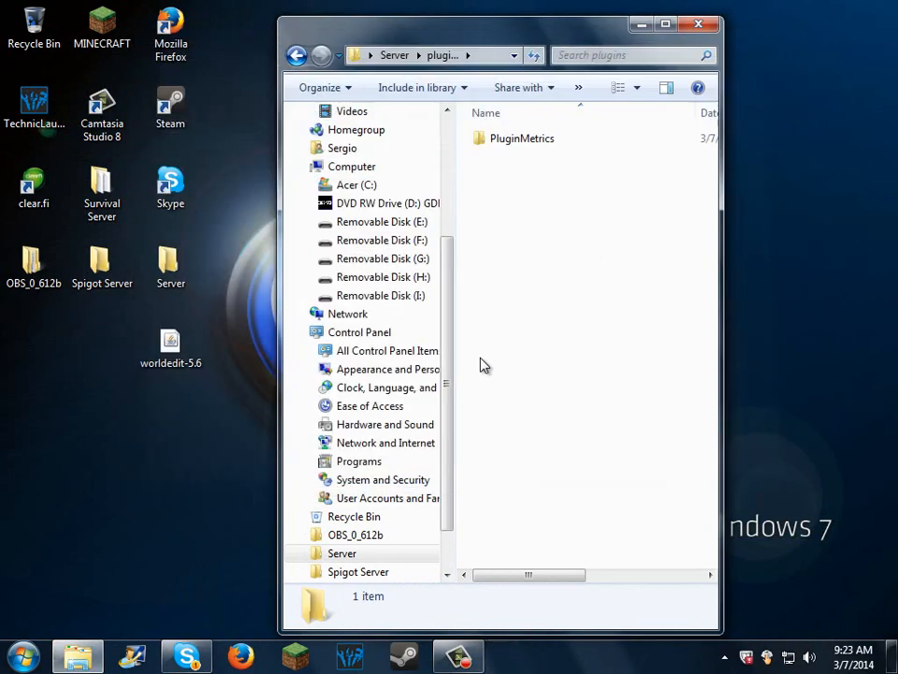
Step: Permanently delete the worldedit-5.6 archive from the desktop by emptying the Recycle Bin, and close the plugins folder
drag(171, 342, 33, 28)
right_click(34, 28)
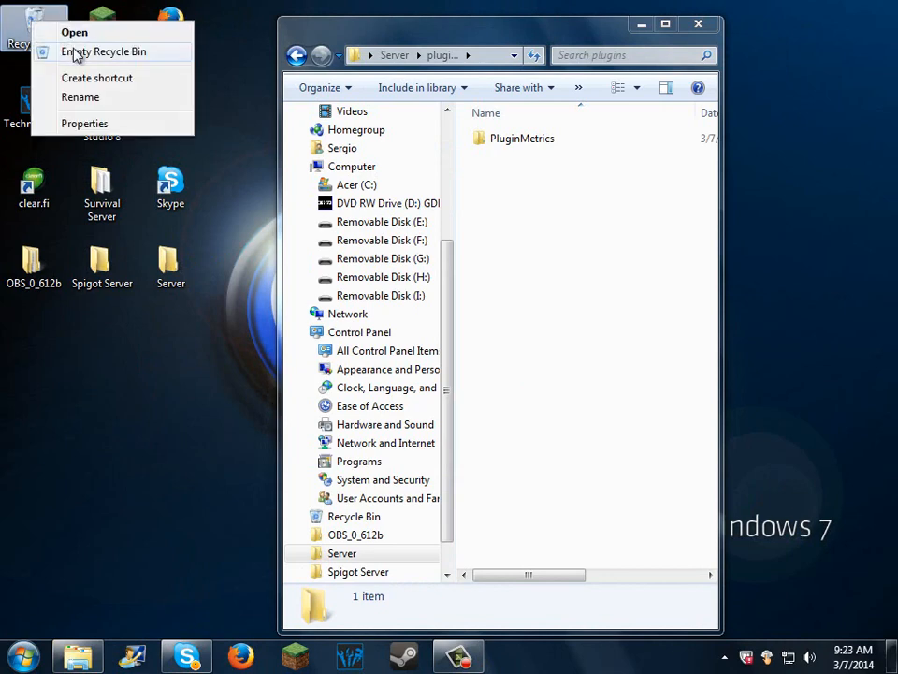
click(76, 52)
click(515, 393)
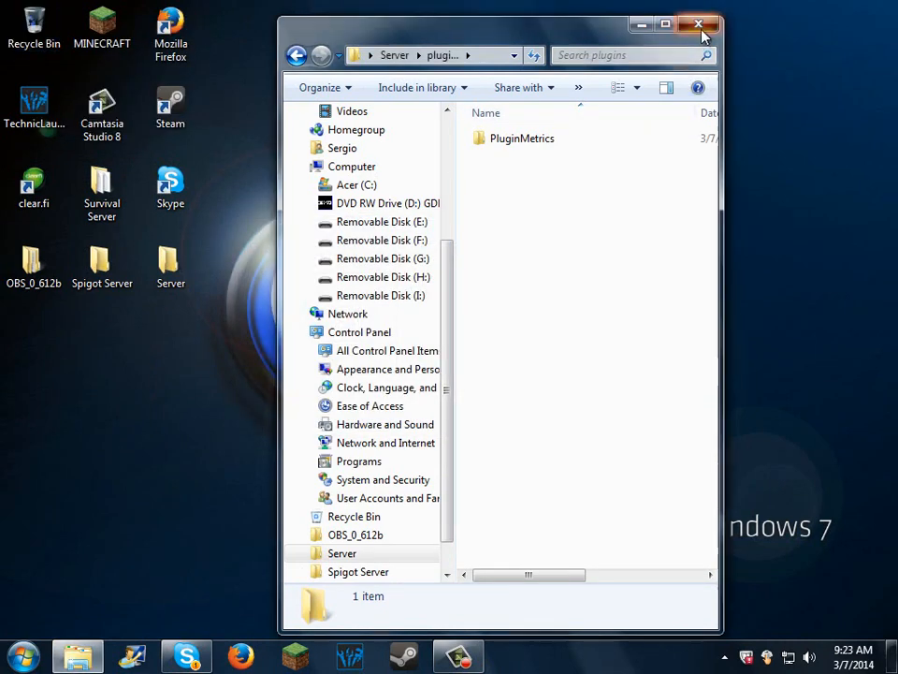
click(698, 24)
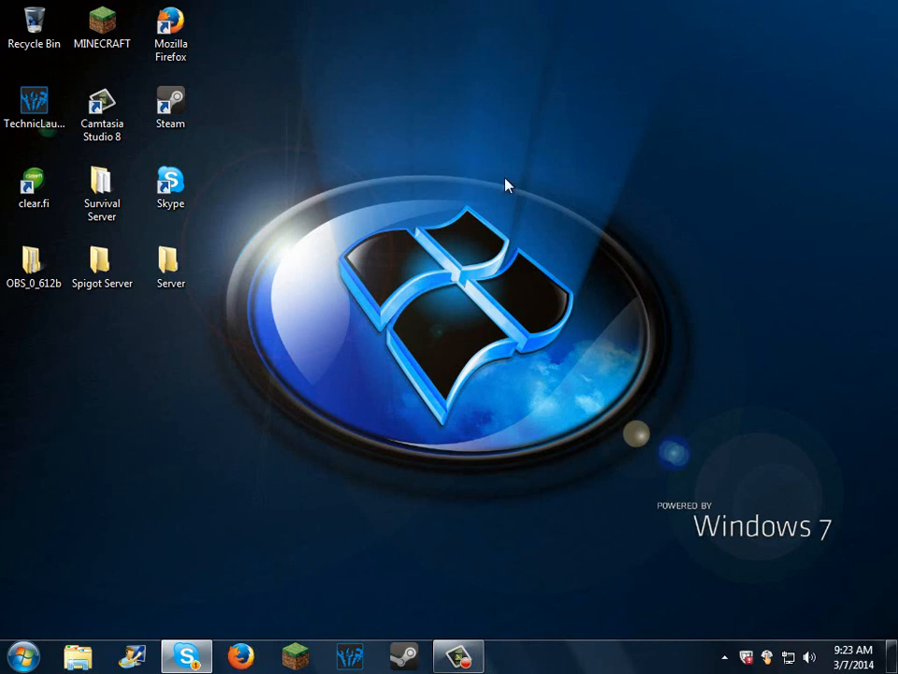
drag(654, 167, 255, 576)
drag(619, 41, 399, 573)
drag(319, 68, 582, 606)
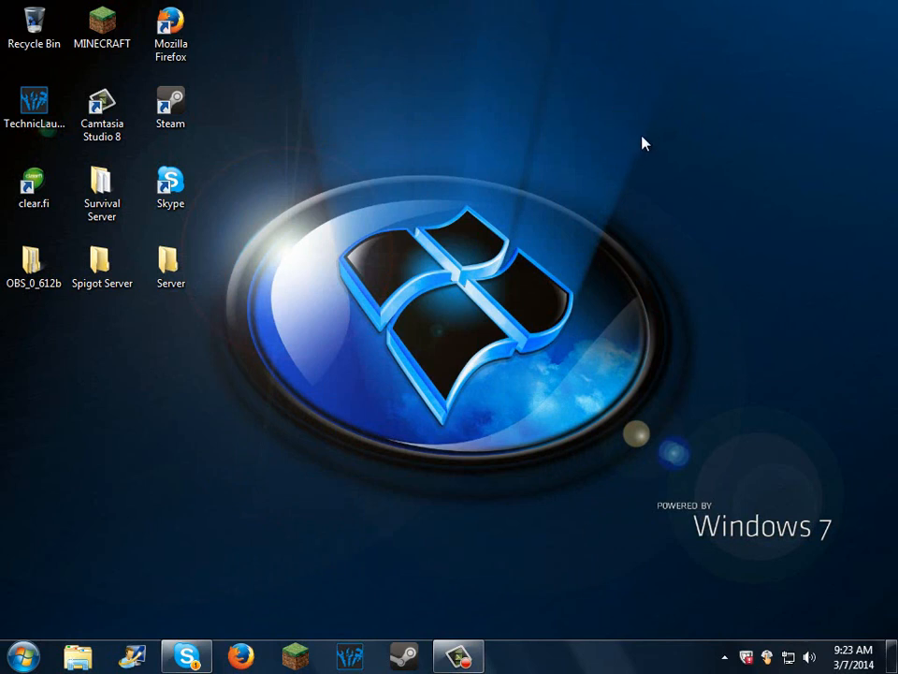
drag(637, 136, 272, 559)
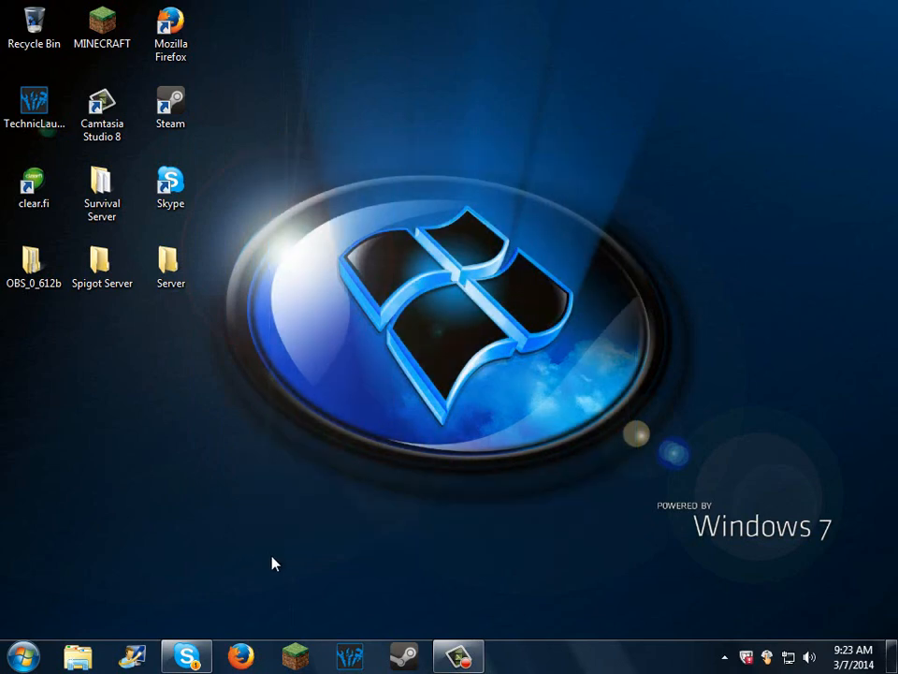